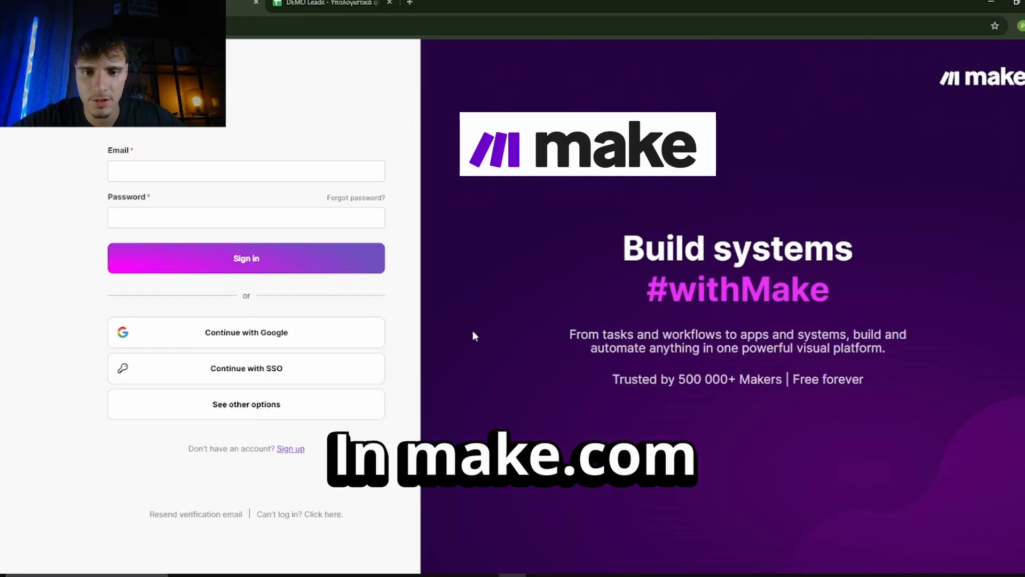
- Sign in to Make with the Google account and create a new scenario
left_click(228, 336)
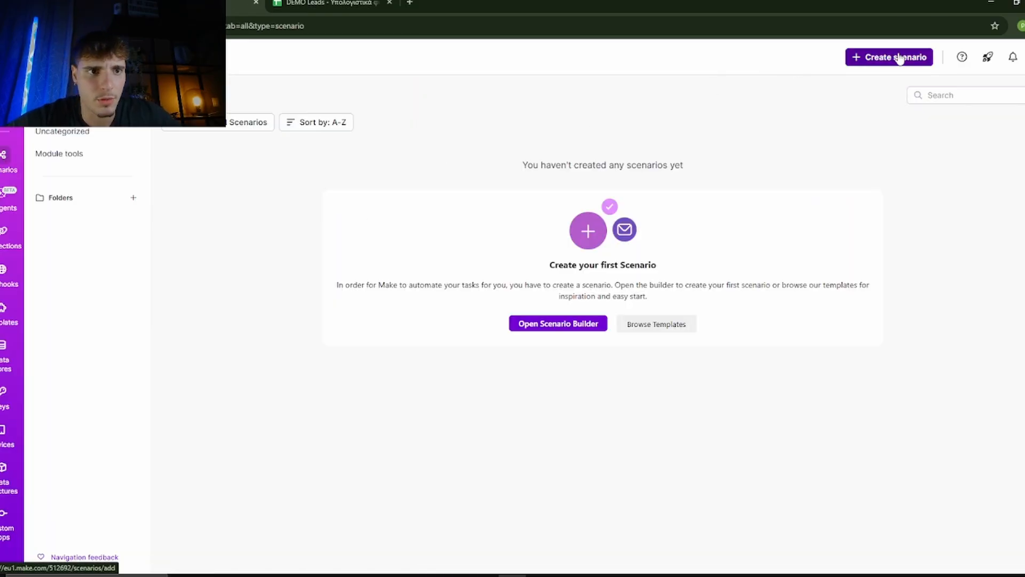
left_click(899, 57)
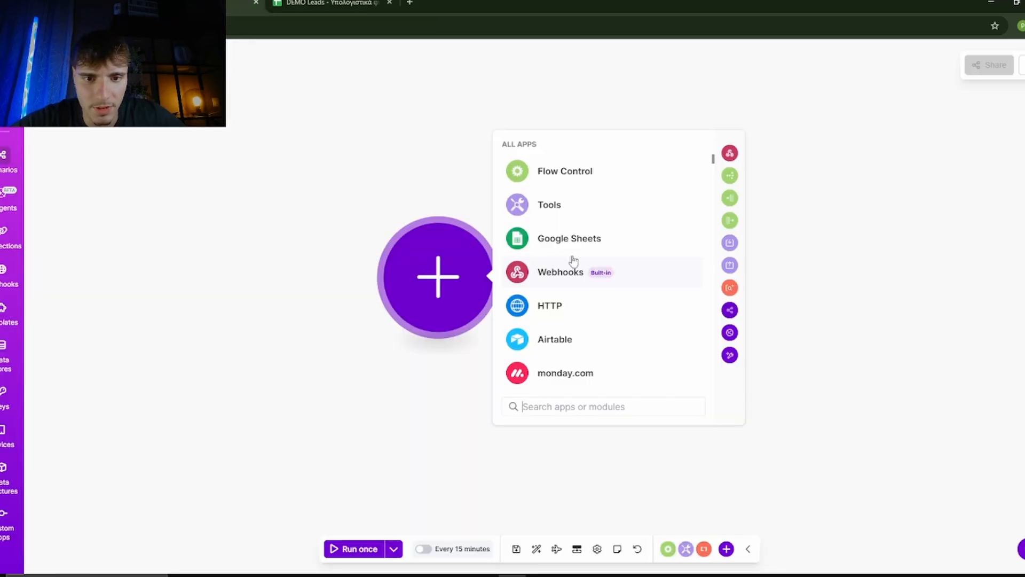
- Add the Google Sheets Get Range Values module as the first module of the scenario
left_click(570, 240)
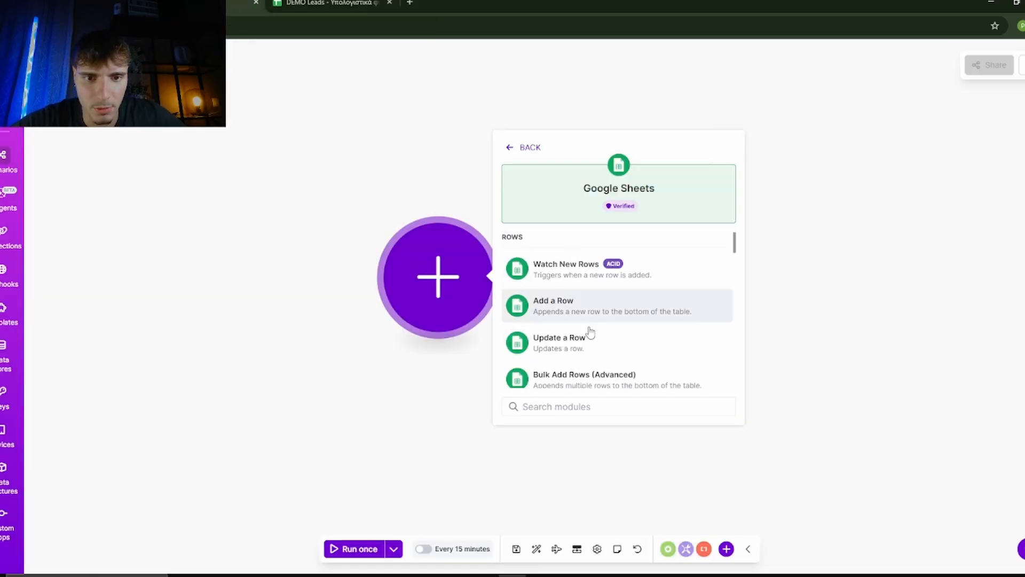
left_click(605, 406)
type("get")
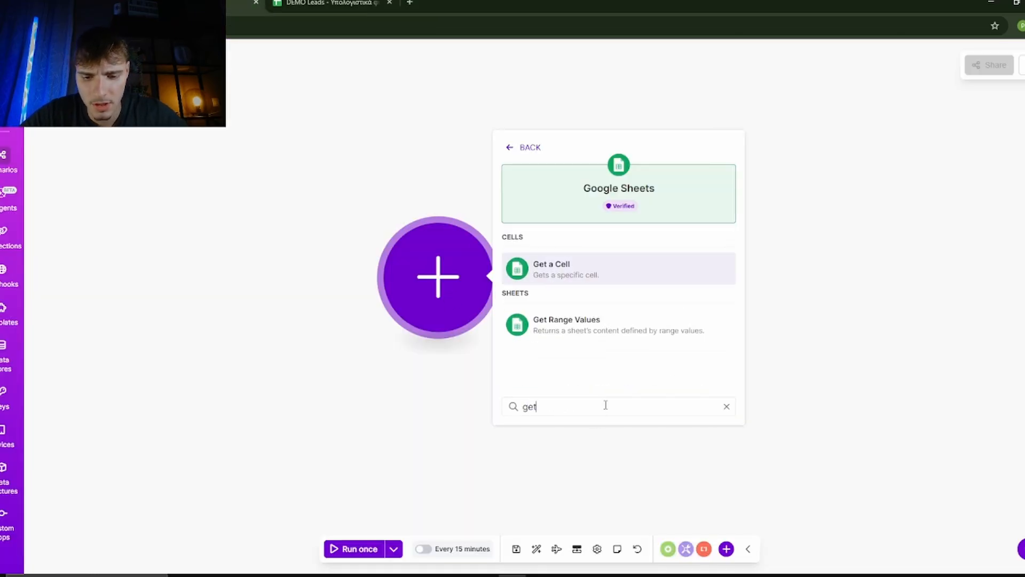
left_click(609, 331)
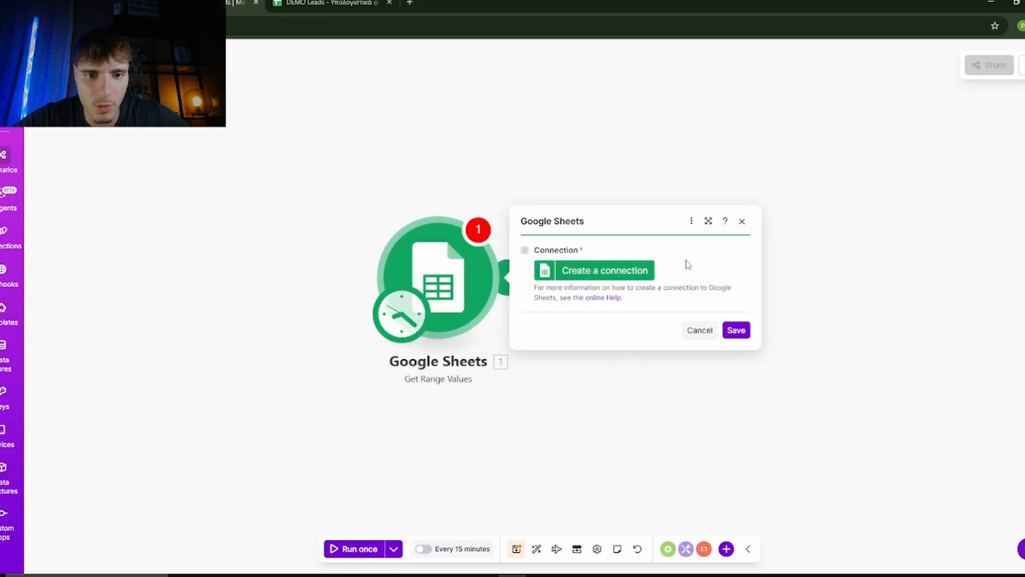
- Create the Google connection for the module and choose the DEMO Leads file from My Drive as its spreadsheet
left_click(644, 282)
key("Return")
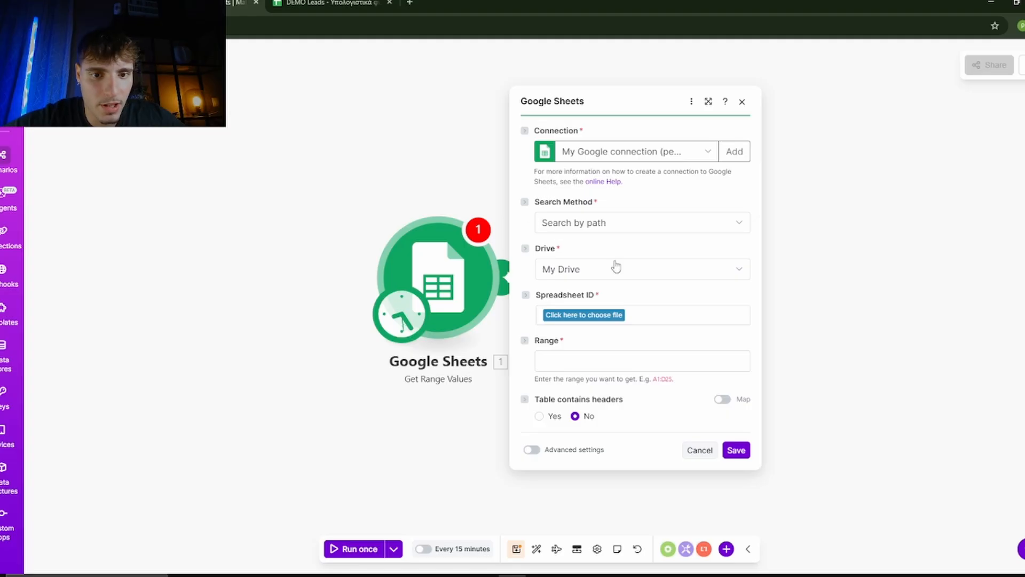
left_click(582, 315)
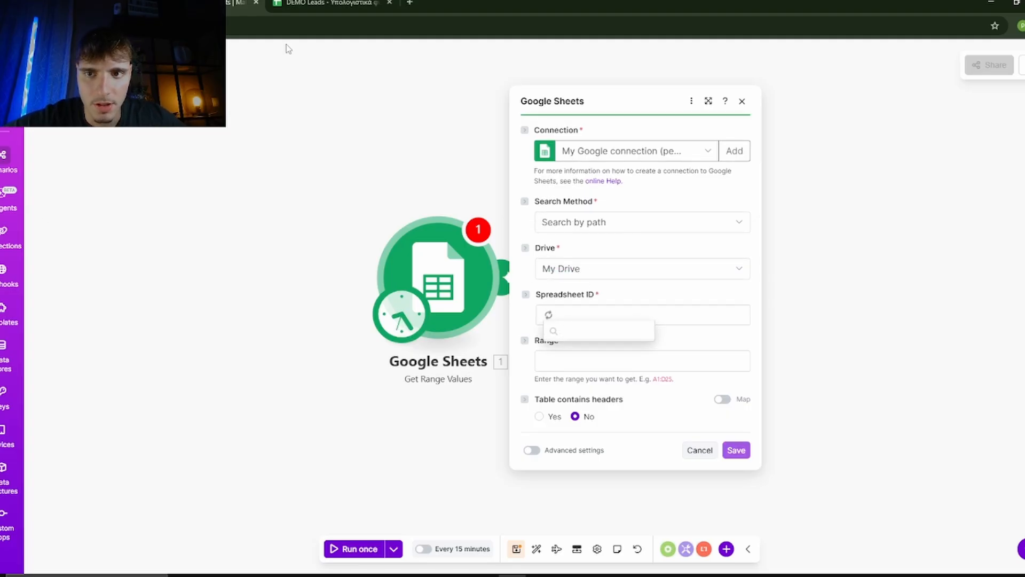
left_click(325, 3)
left_click(240, 3)
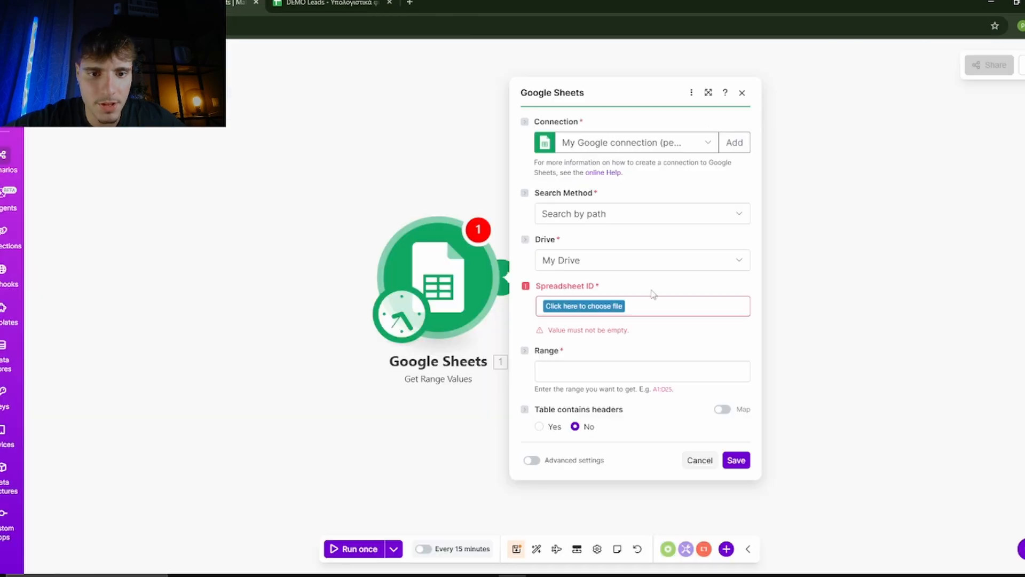
left_click(581, 309)
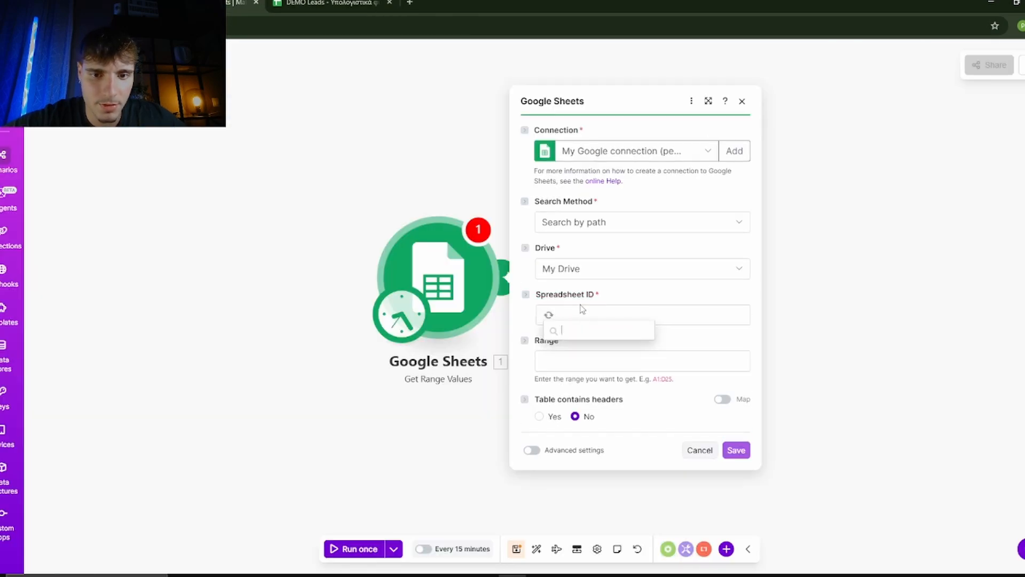
left_click(598, 352)
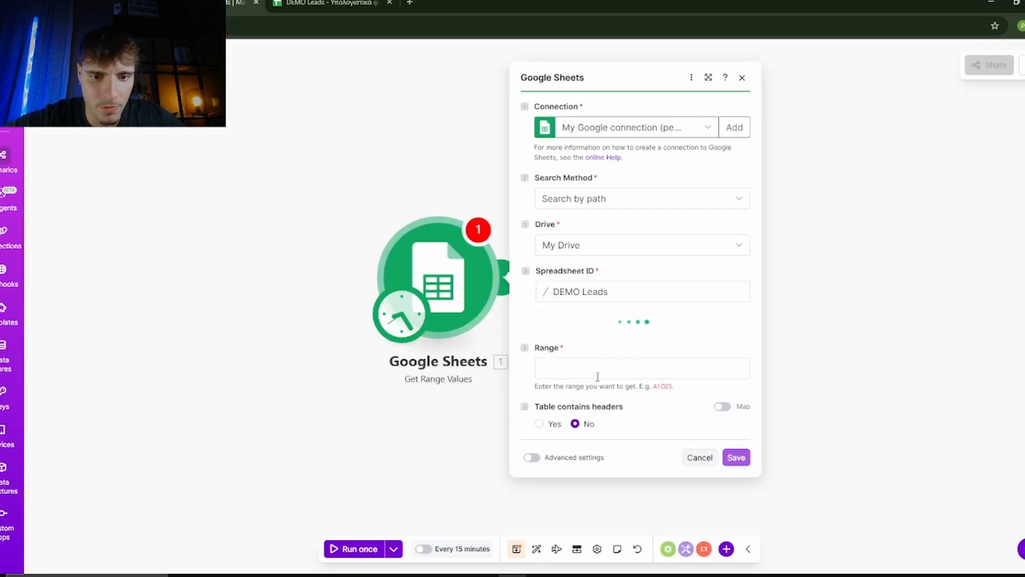
- Select Sheet1 and set the range to A2:E, checking it against the columns of the DEMO Leads spreadsheet
left_click(592, 338)
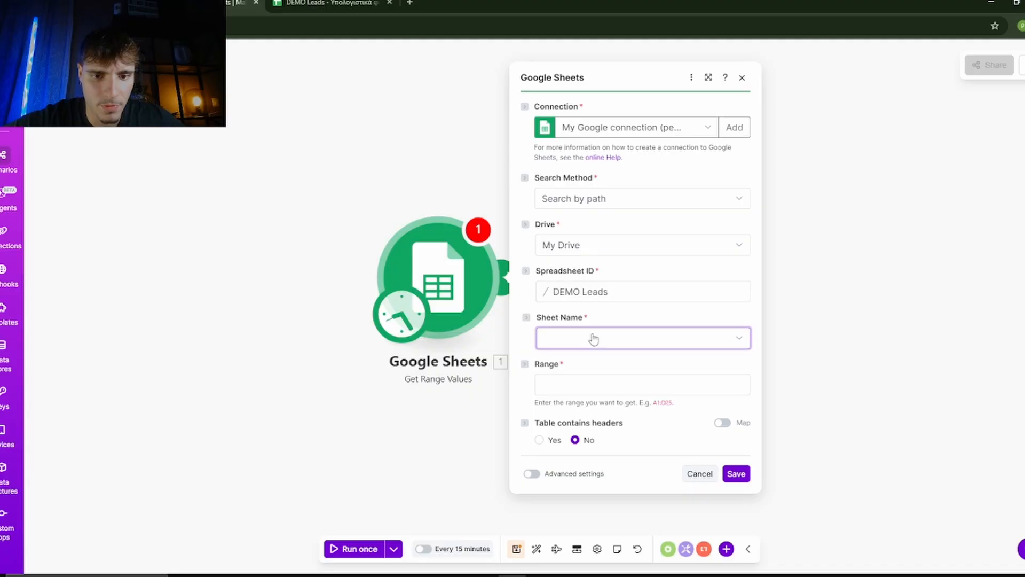
left_click(634, 363)
left_click(636, 384)
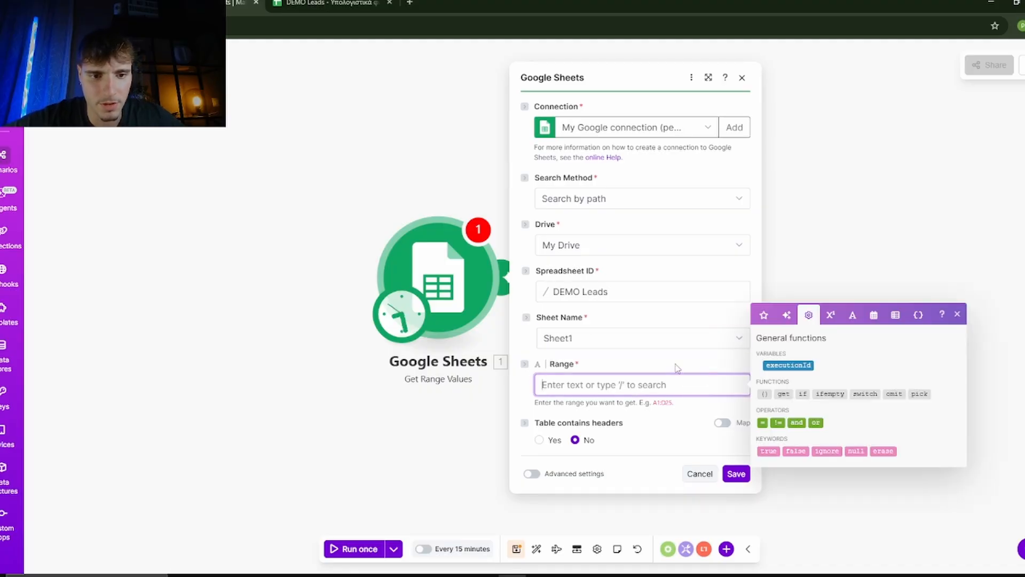
type("A2:E")
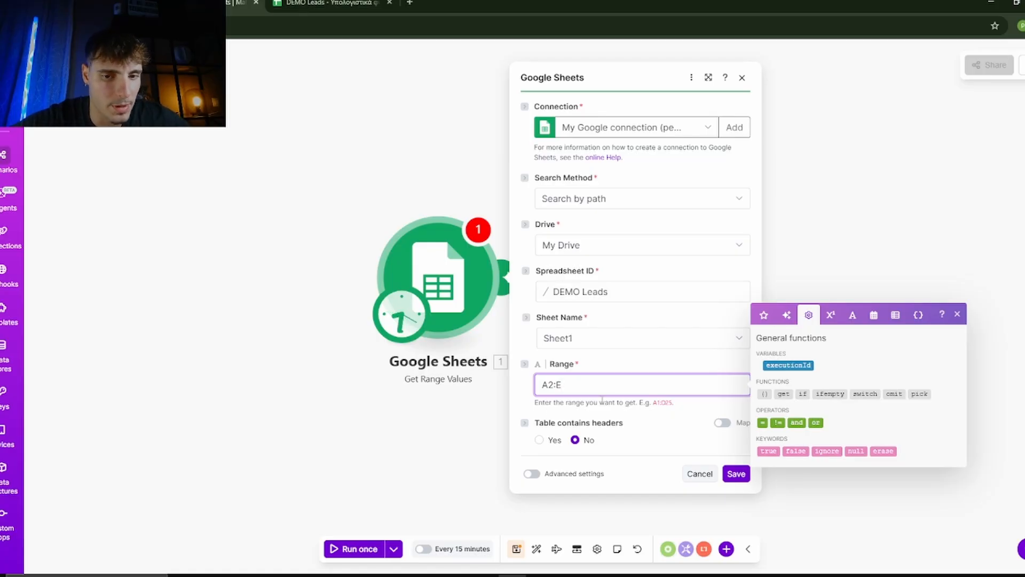
left_click(331, 3)
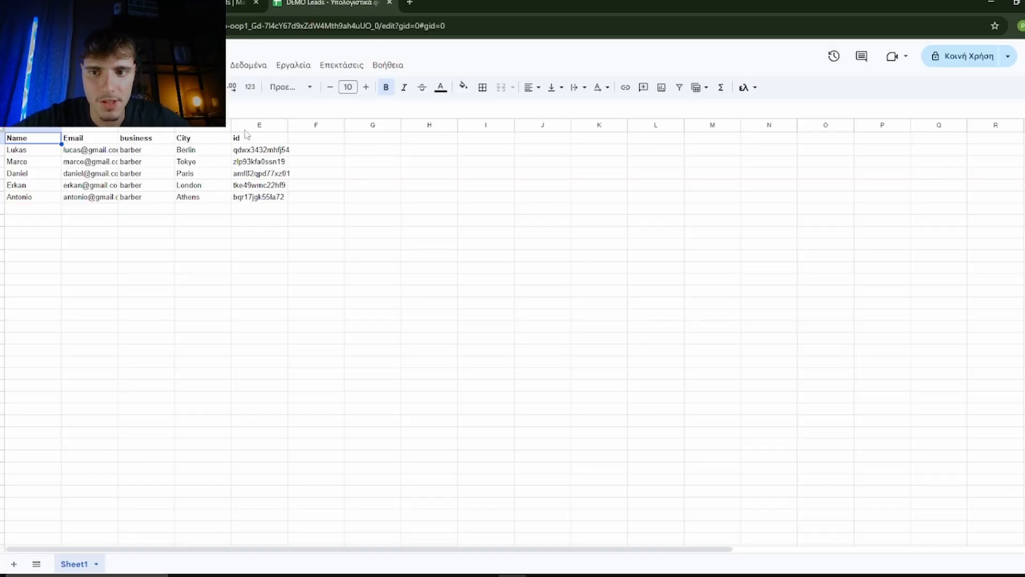
left_click(240, 3)
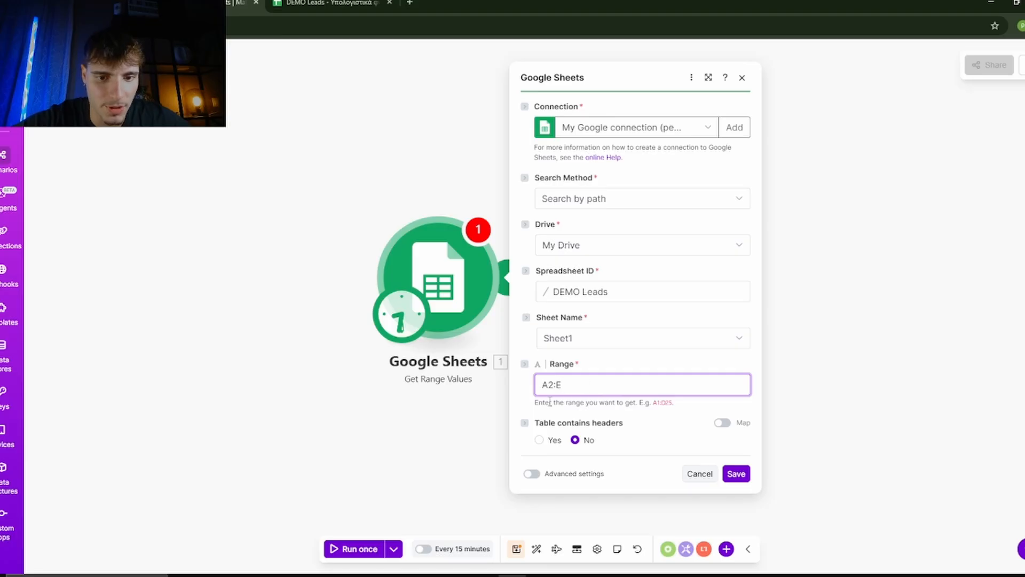
left_click(331, 3)
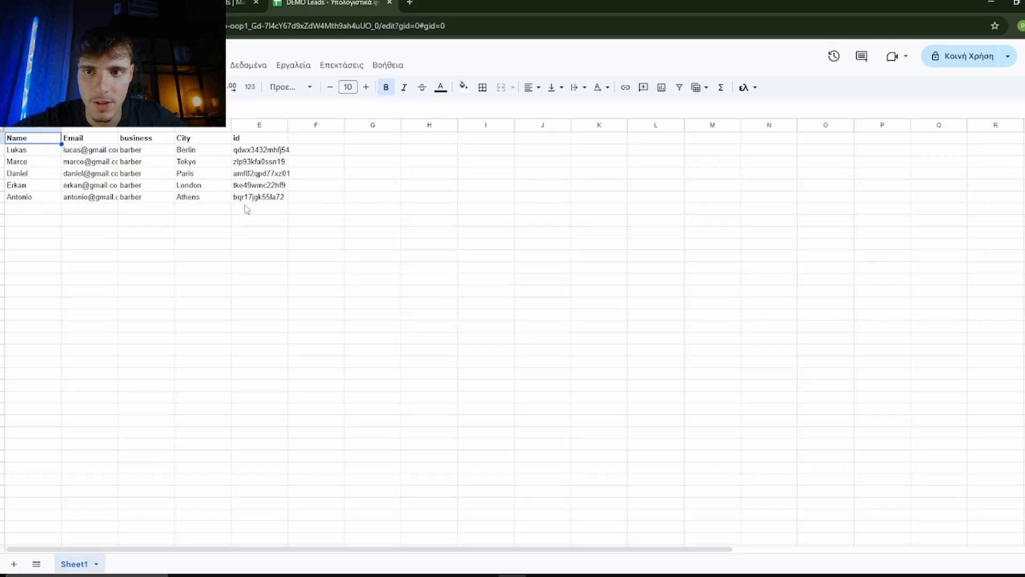
left_click(240, 4)
- Save the Google Sheets module settings with table headers left at No, and save the scenario
left_click_drag(623, 430, 533, 422)
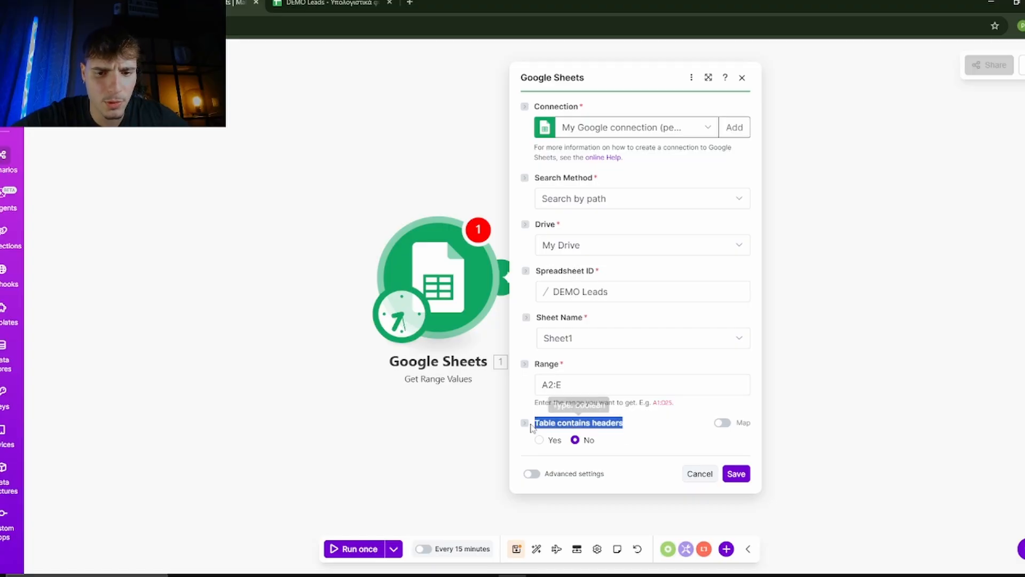
left_click(625, 433)
left_click(736, 473)
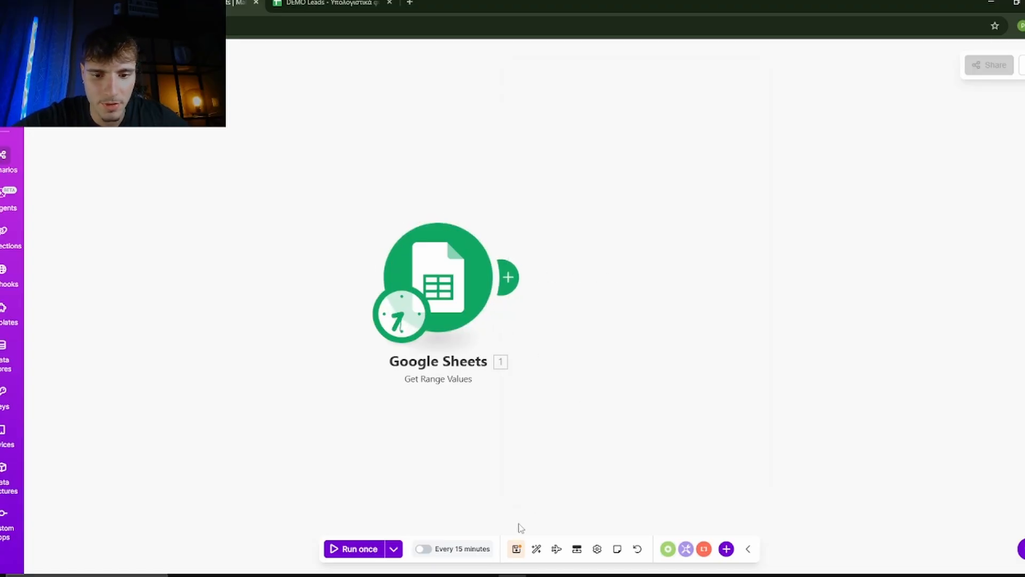
left_click(517, 545)
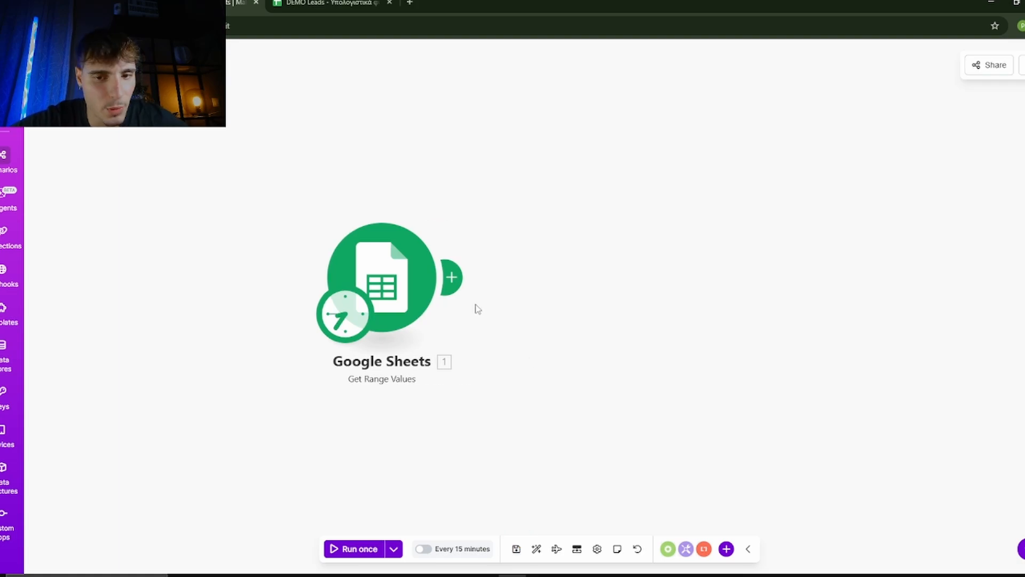
- Add an Airtable Create a Record module after the Google Sheets module
left_click(451, 279)
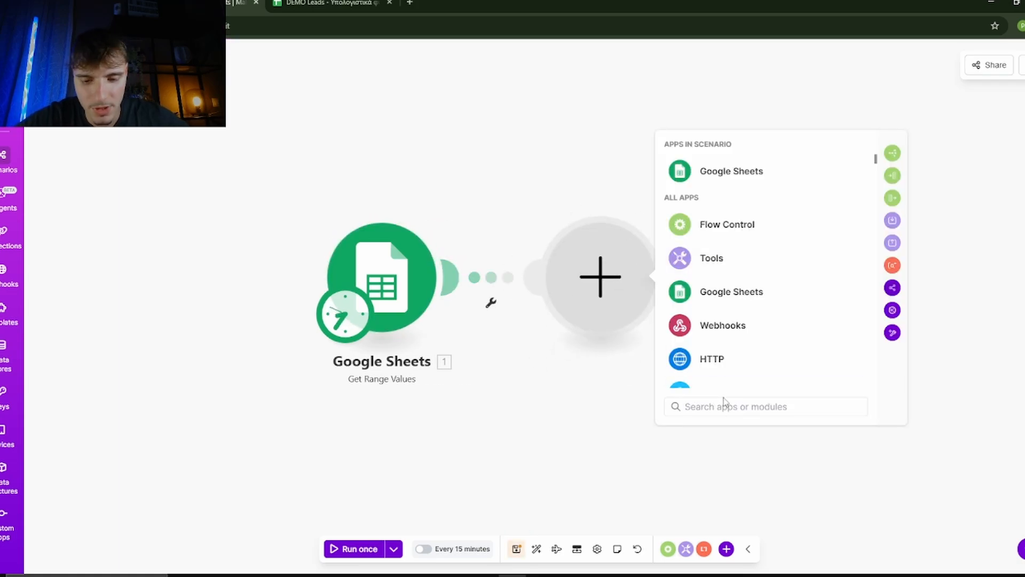
type("air")
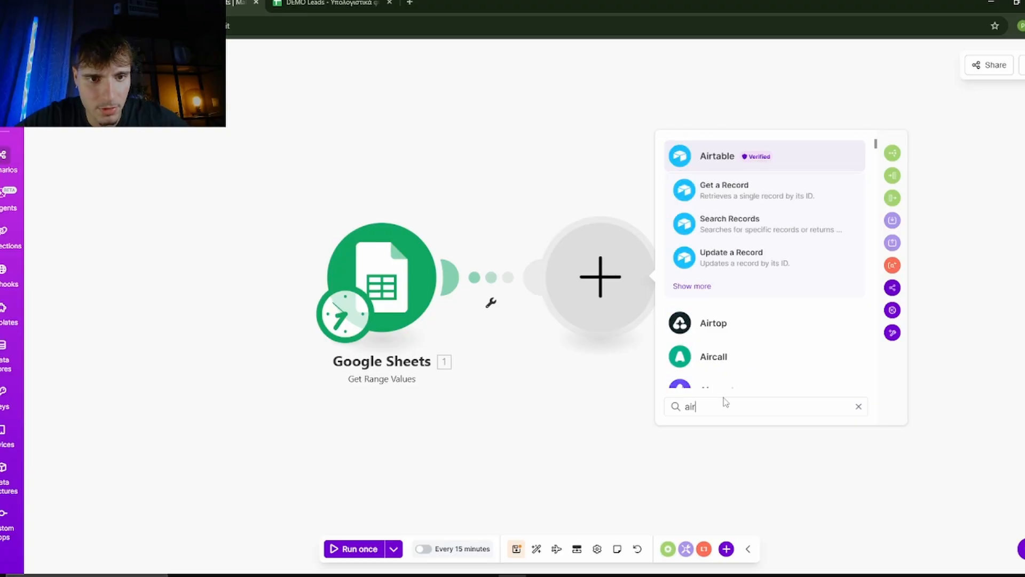
left_click(693, 286)
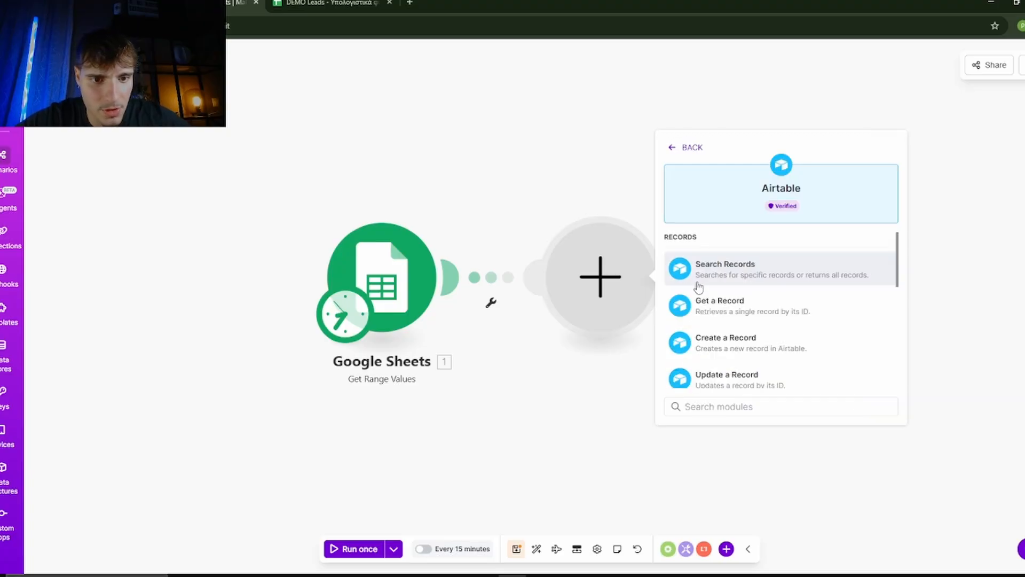
scroll(744, 350, "down", 5)
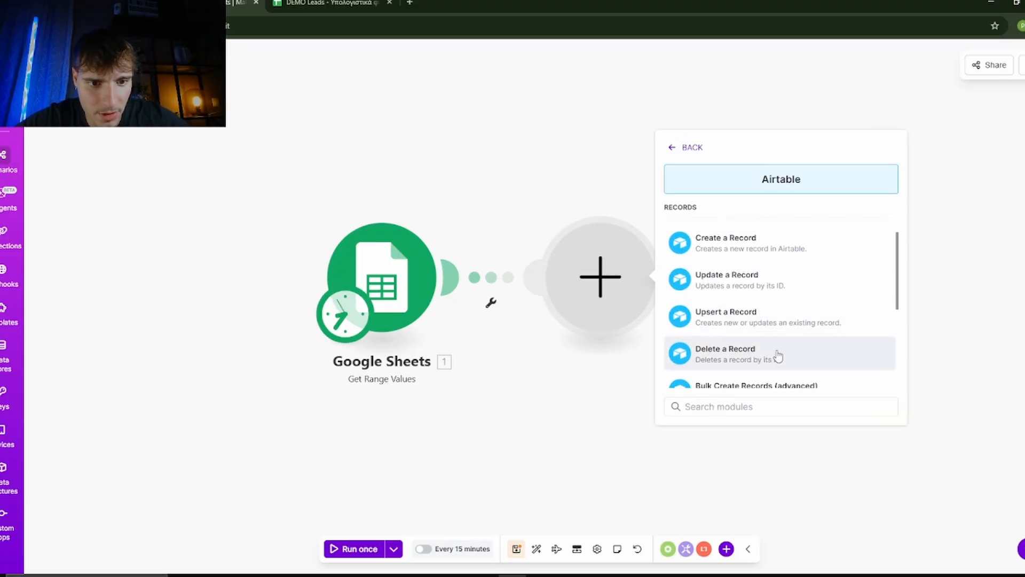
type("create")
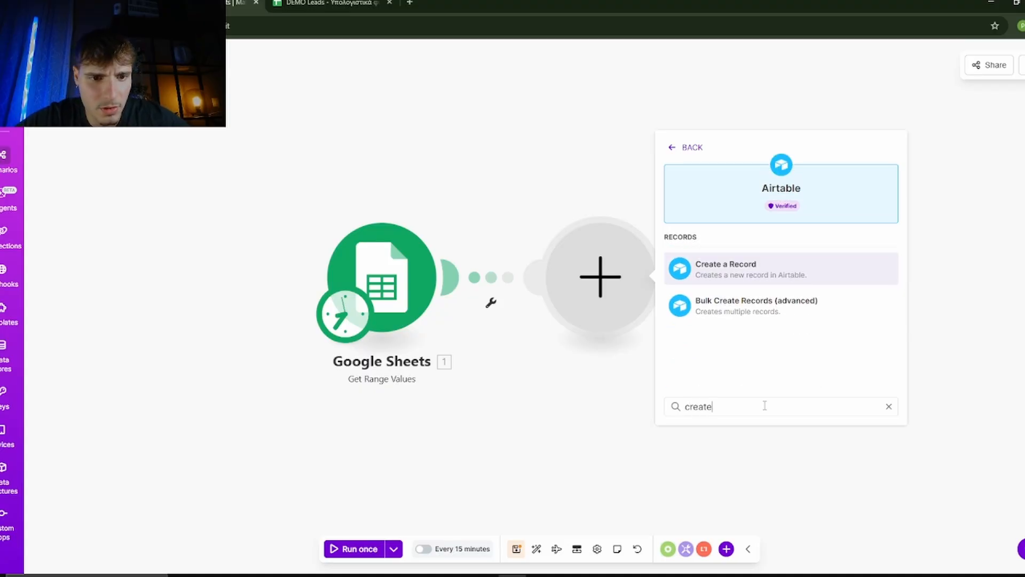
left_click(751, 273)
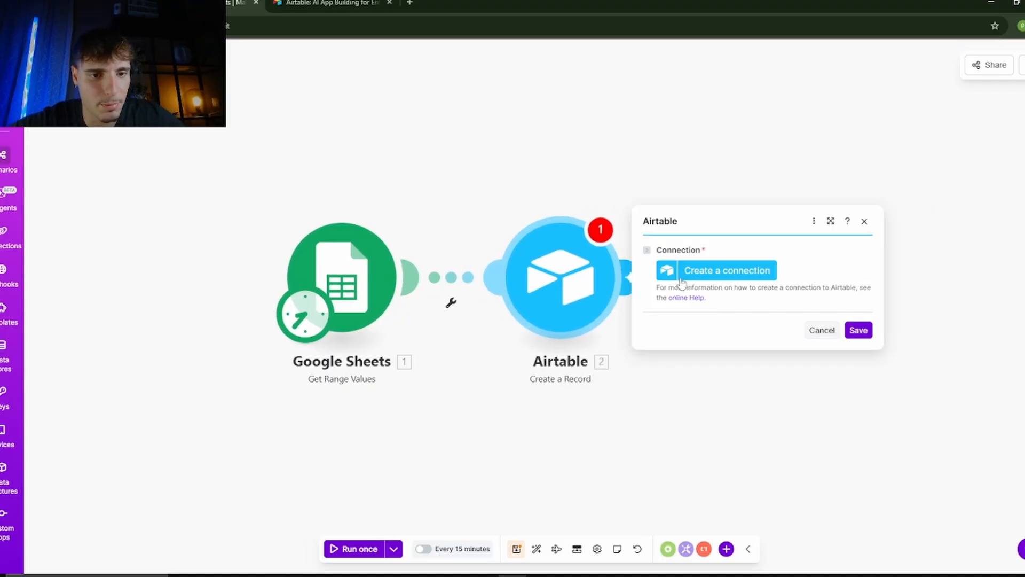
- Start a connection for the Airtable module, and switch to the Airtable website to sign up for free
left_click(682, 271)
left_click(568, 279)
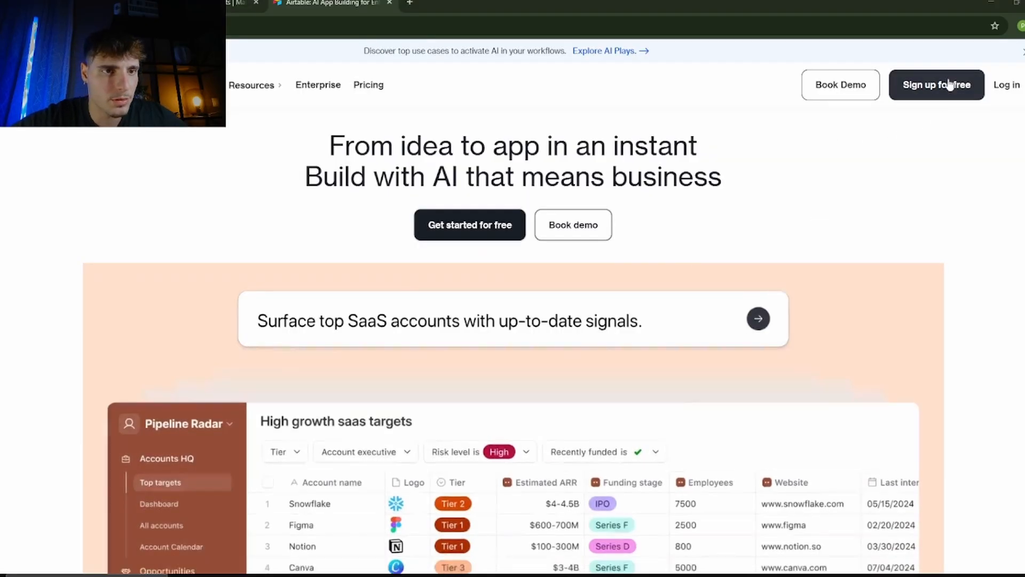
left_click(949, 84)
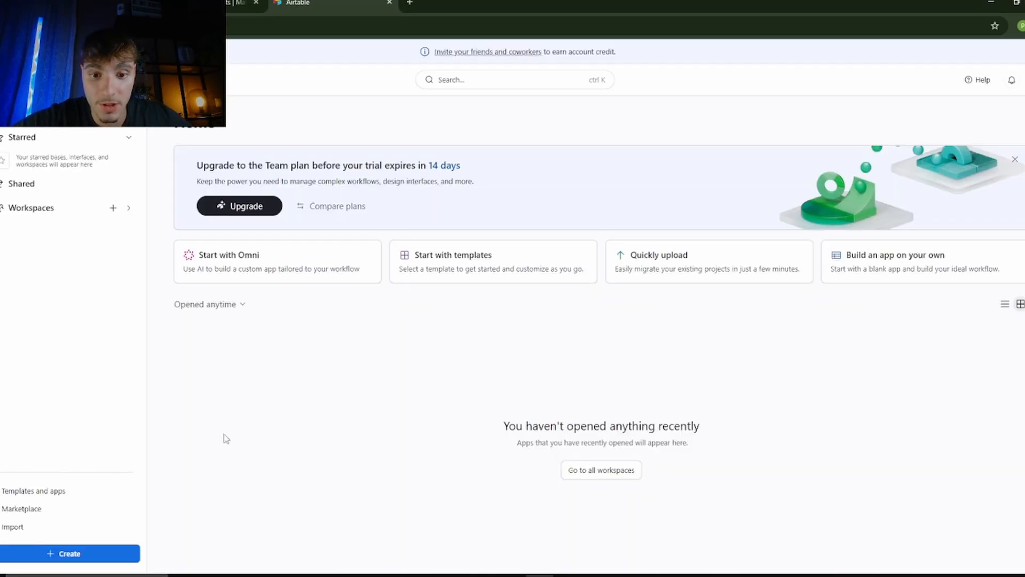
- Create a blank Airtable base with the option to build an app on your own
left_click(103, 550)
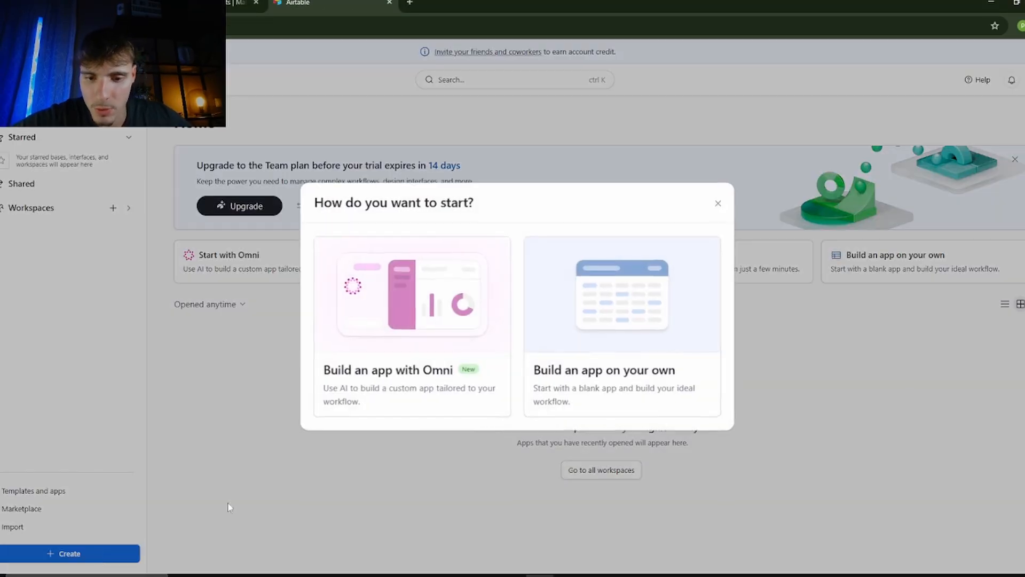
left_click(607, 360)
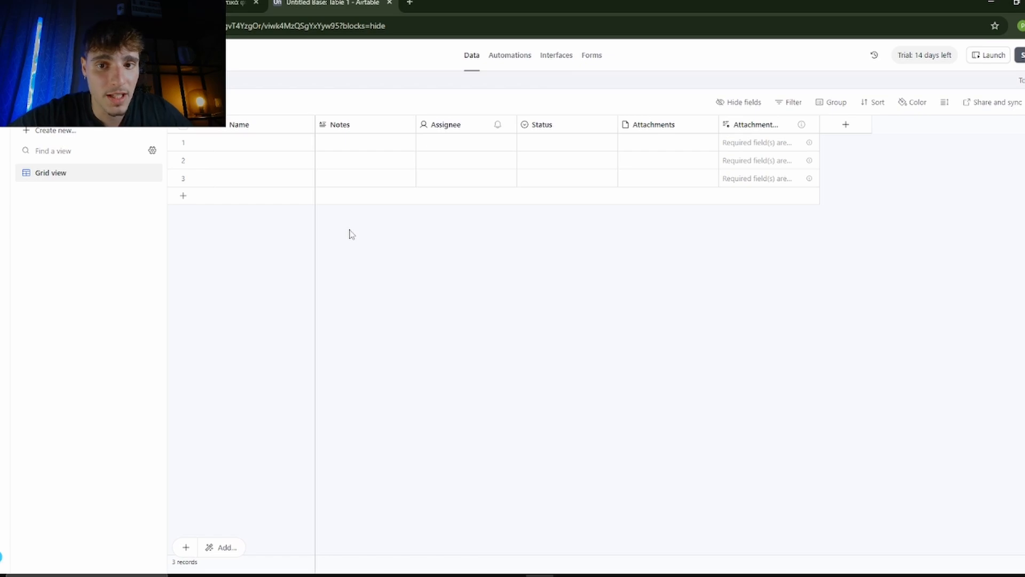
left_click(239, 3)
left_click(299, 3)
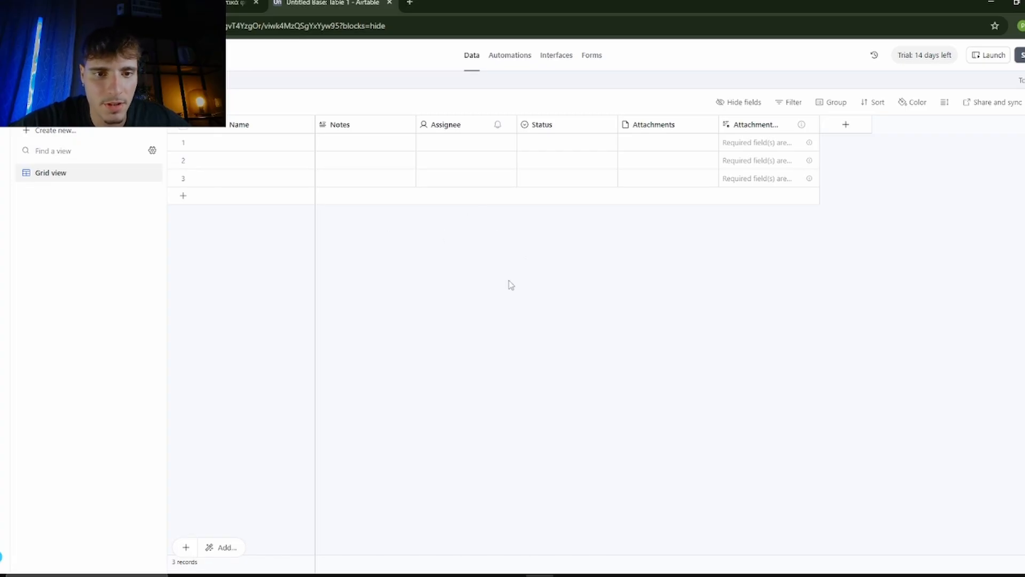
- Copy the Email column header from the leads spreadsheet and return to the Airtable base
double_click(267, 125)
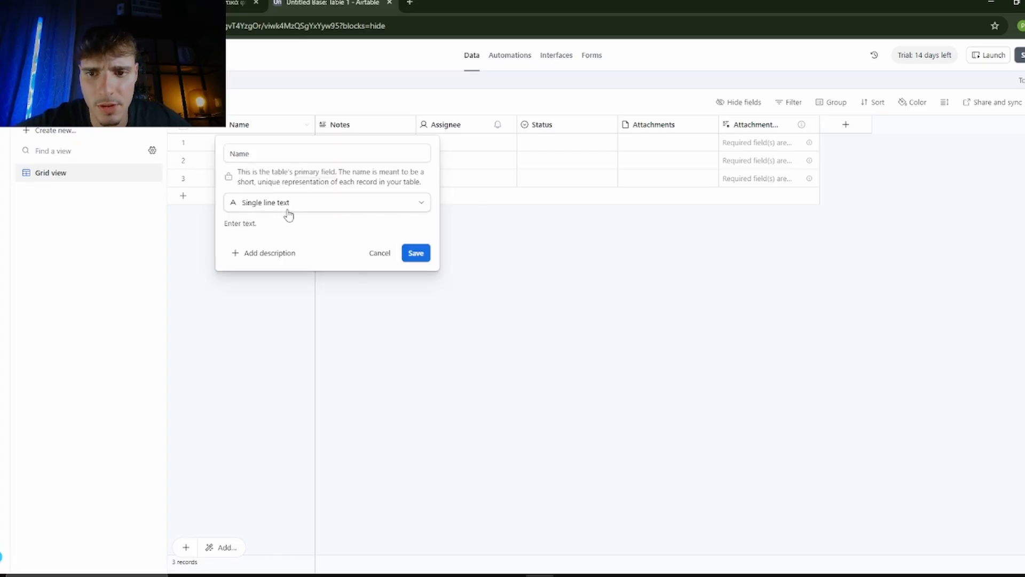
left_click(470, 314)
left_click(239, 3)
double_click(80, 137)
key("ctrl+c")
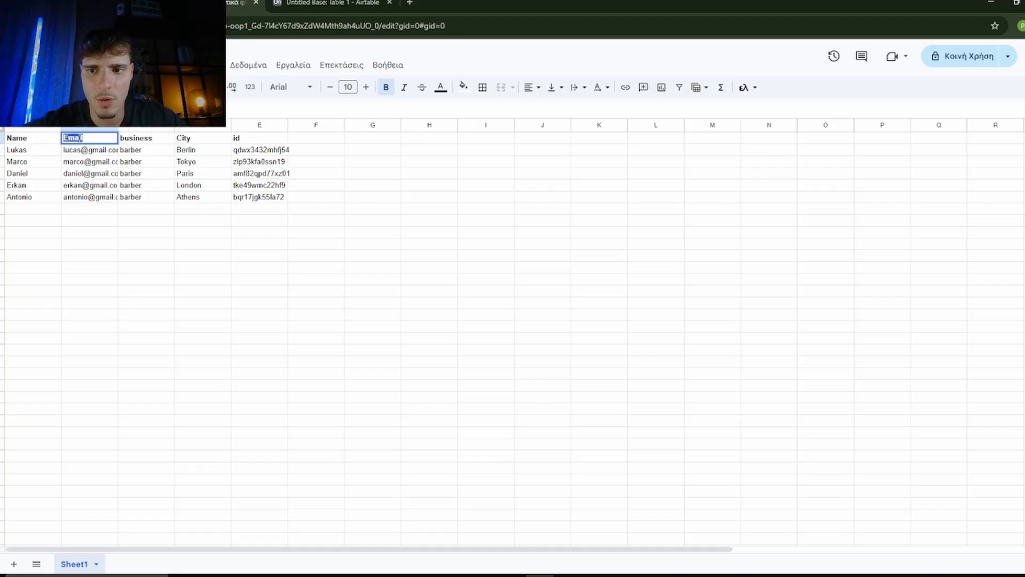
left_click(354, 3)
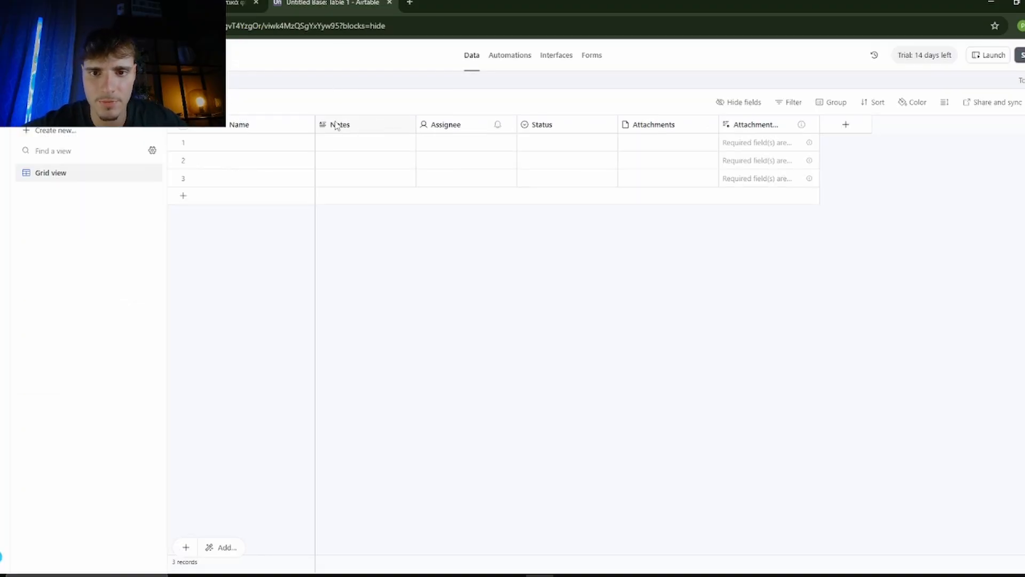
- Rename the Notes field to Email, change its field type to Email, and save it
left_click(409, 126)
left_click(395, 150)
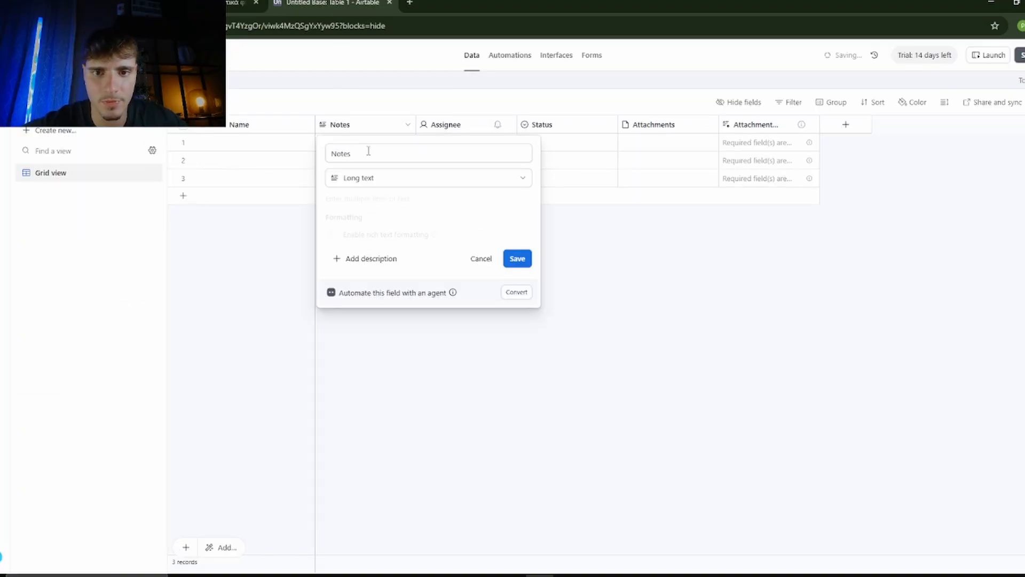
key("ctrl+a")
key("ctrl+v")
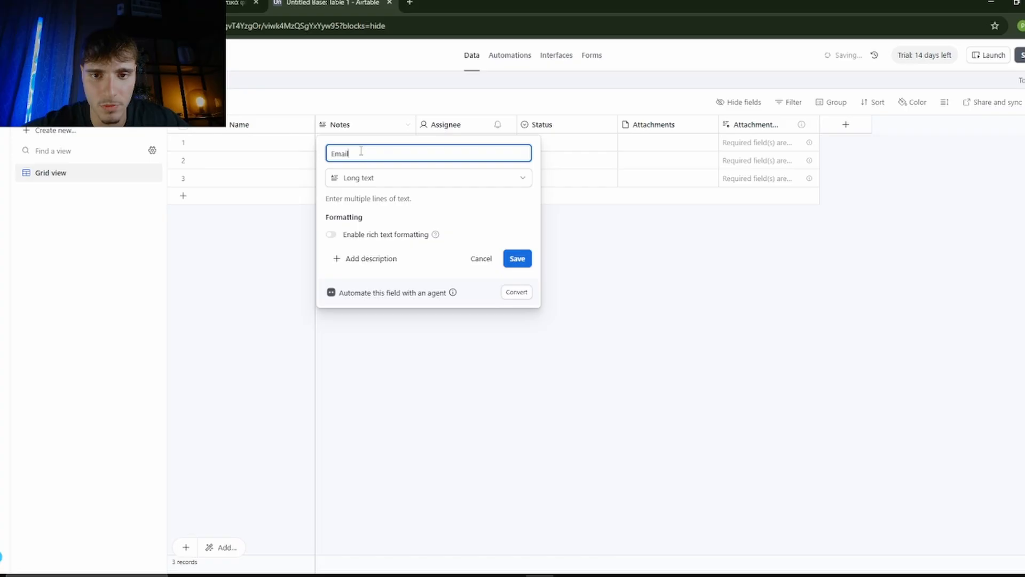
left_click(407, 180)
type("email")
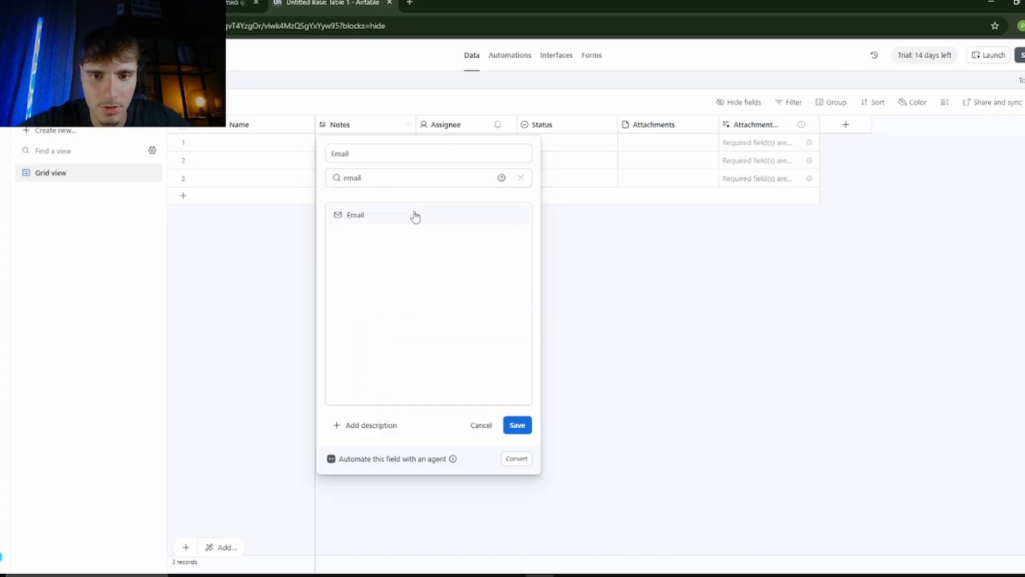
left_click(415, 215)
left_click(518, 230)
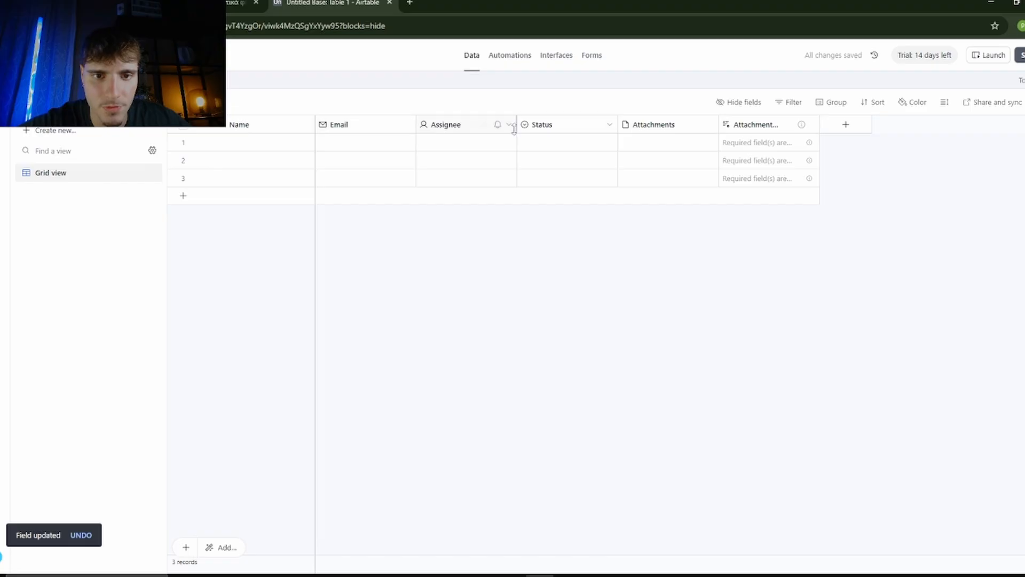
- Using the spreadsheet's third header, rename the Airtable Assignee field to business and save it as single line text
left_click(227, 3)
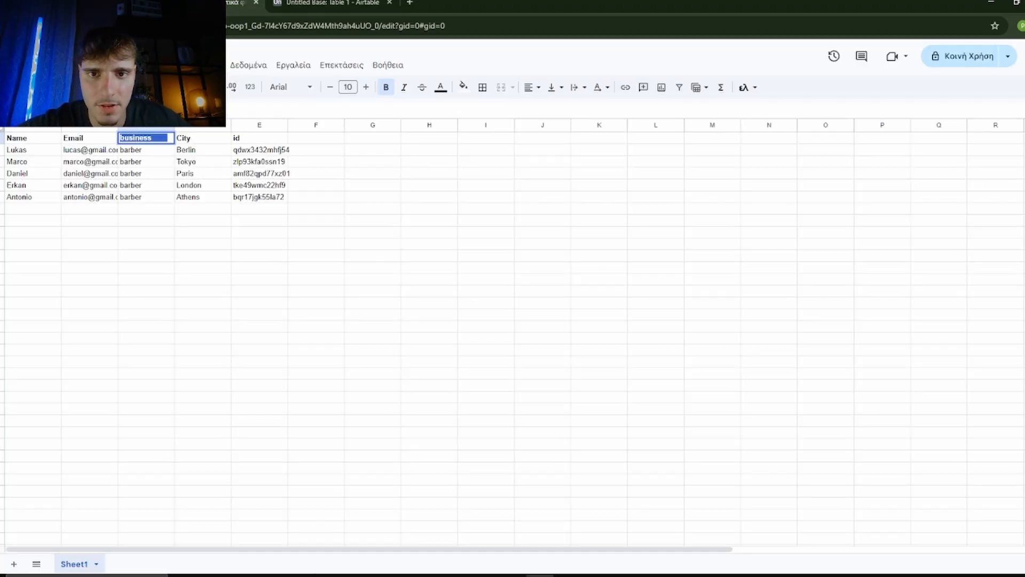
left_click(331, 3)
left_click(508, 125)
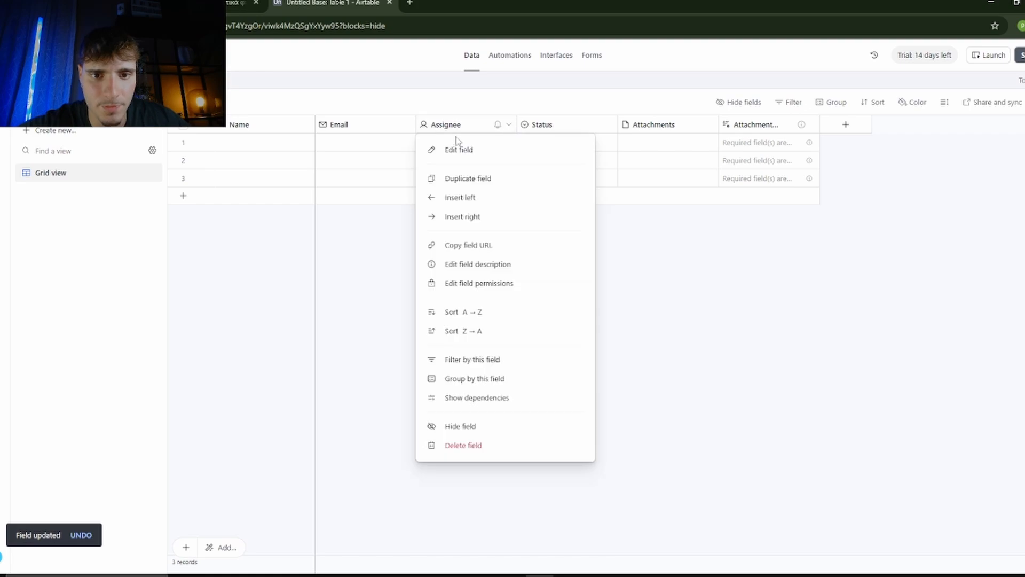
left_click(458, 149)
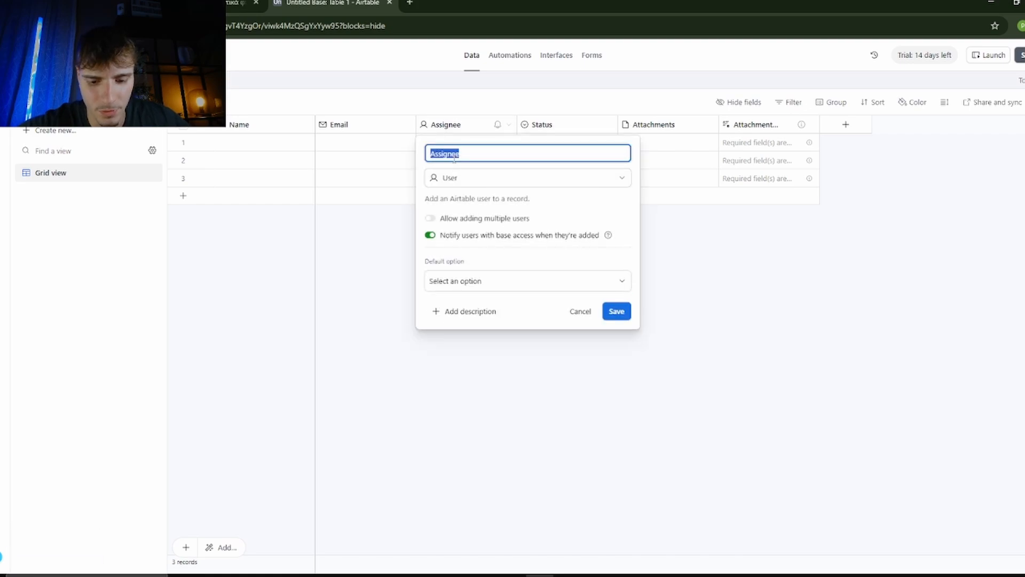
type("business")
left_click(465, 180)
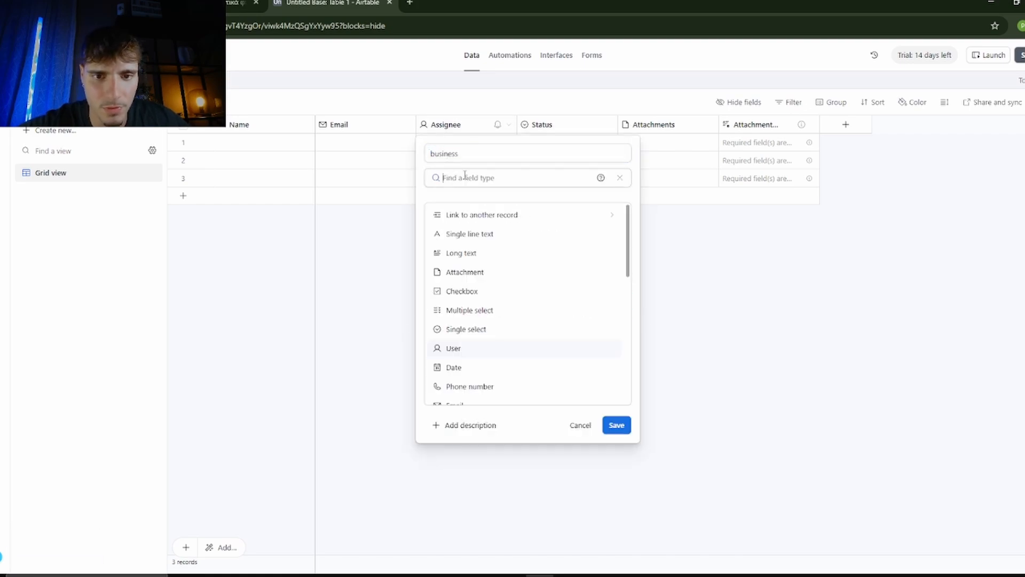
left_click(500, 241)
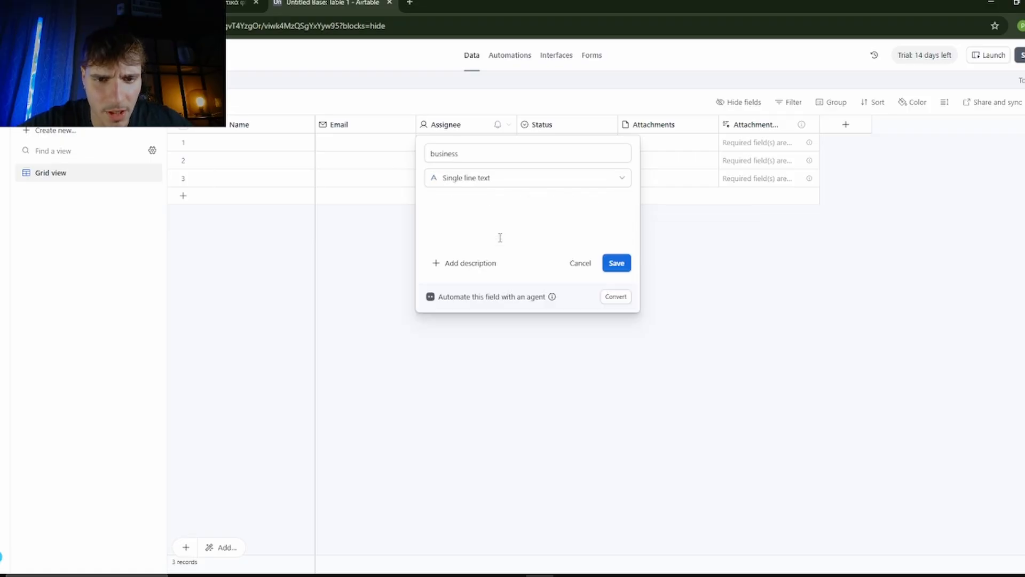
left_click(615, 262)
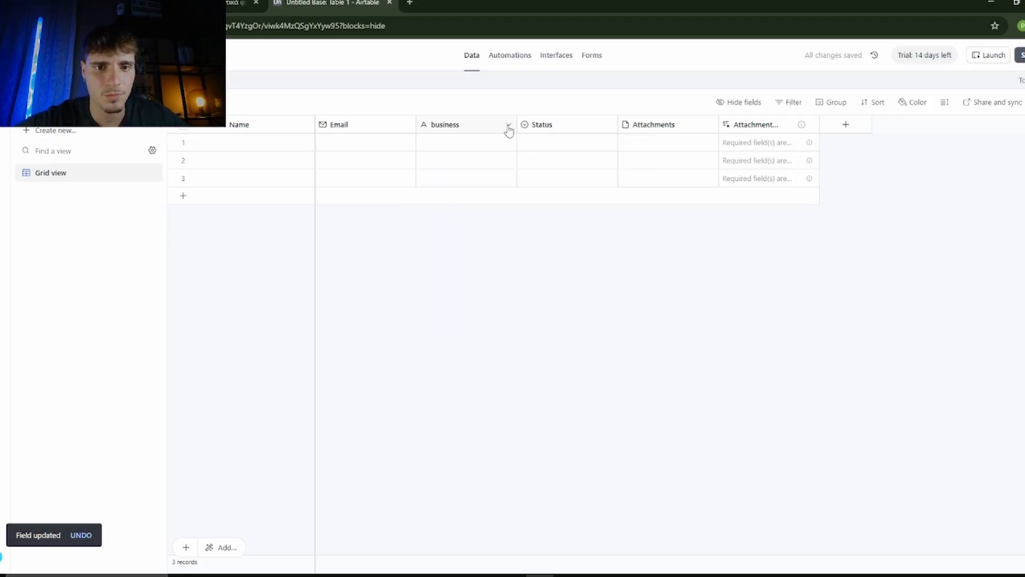
- Move the Attachments field in front of the Status field
left_click(609, 127)
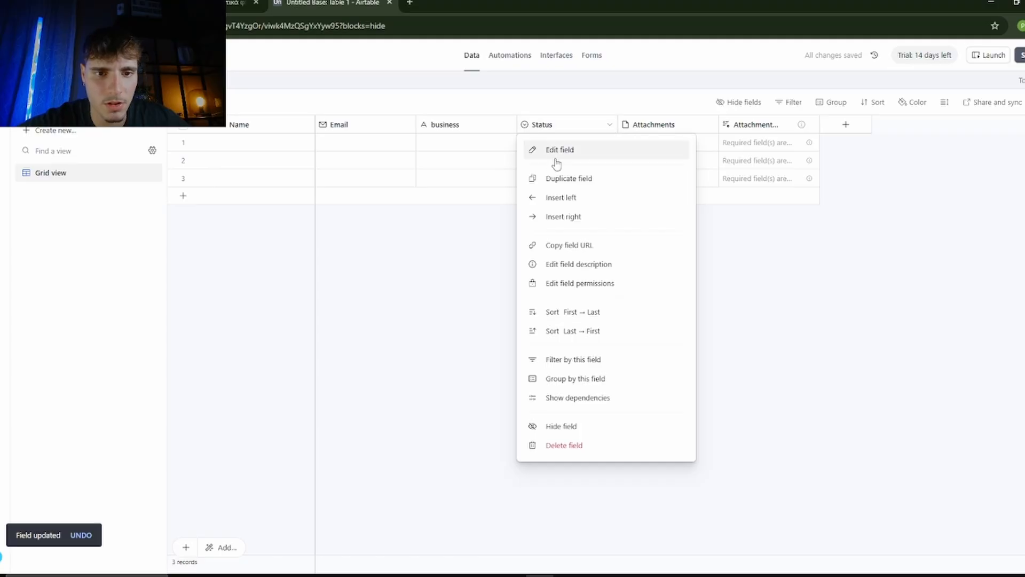
left_click(675, 128)
left_click_drag(675, 127, 566, 131)
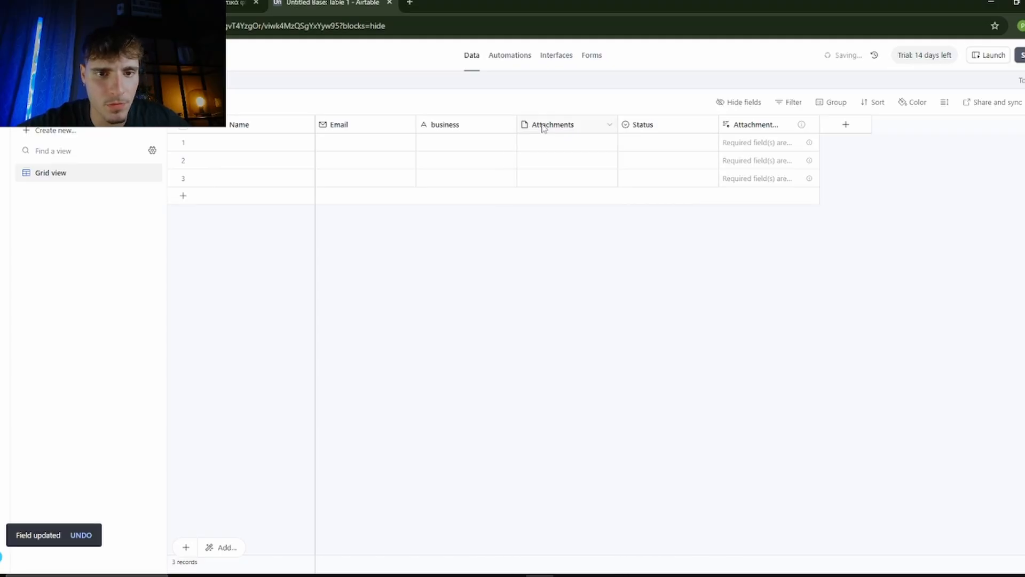
- Copy the City header from the spreadsheet and enter it as the new name of Airtable's Attachments field
left_click(214, 4)
double_click(201, 138)
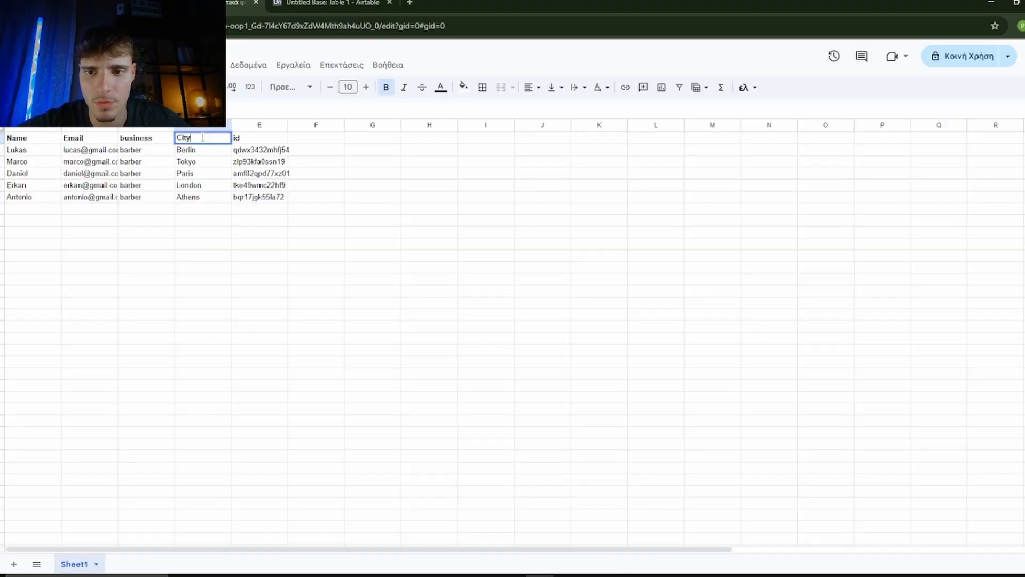
key("ctrl+Tab")
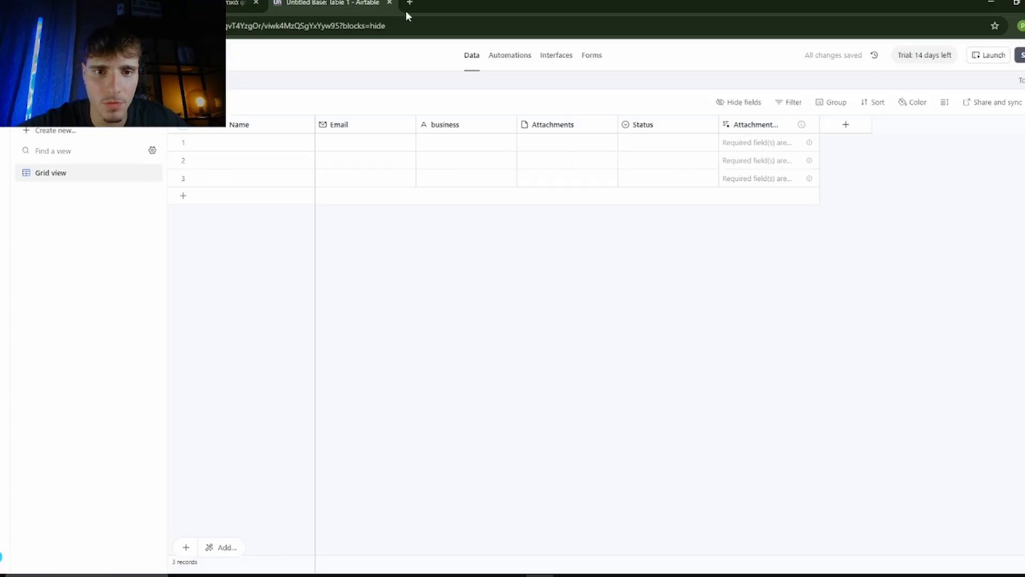
left_click(610, 125)
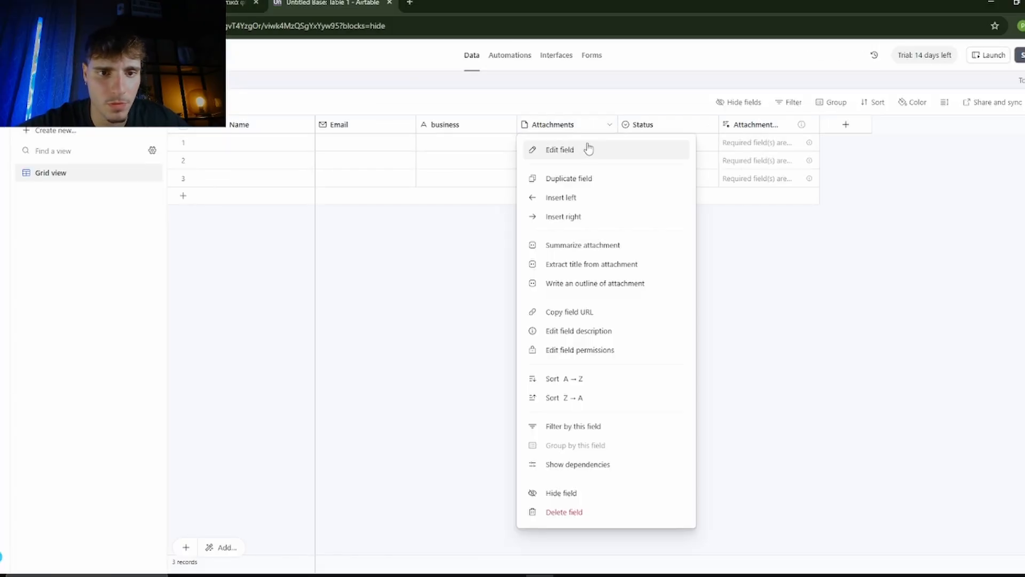
left_click(560, 150)
key("ctrl+a")
type("City")
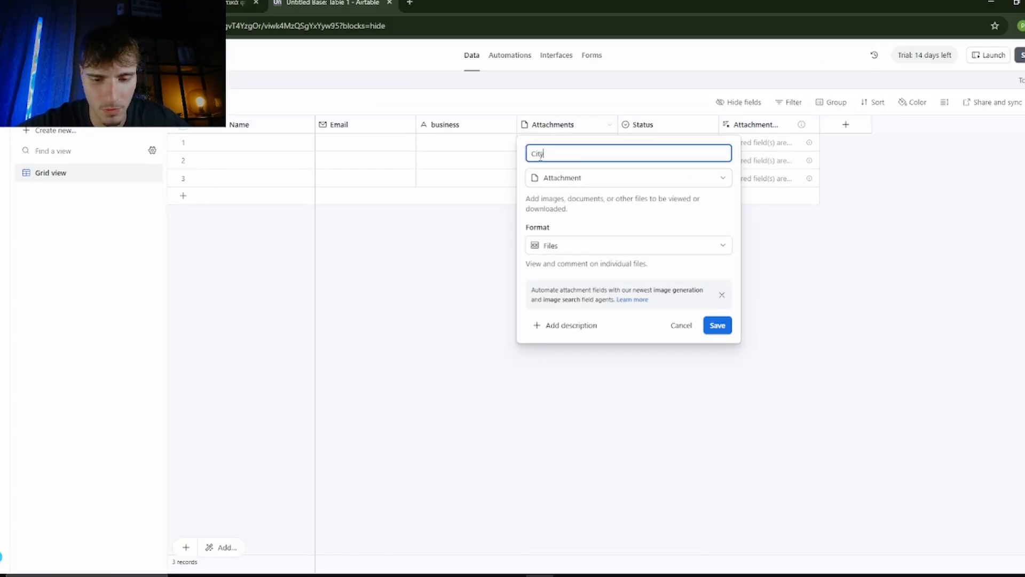
- Try to change the renamed attachment field's type to single line text, then leave its configuration
left_click(607, 184)
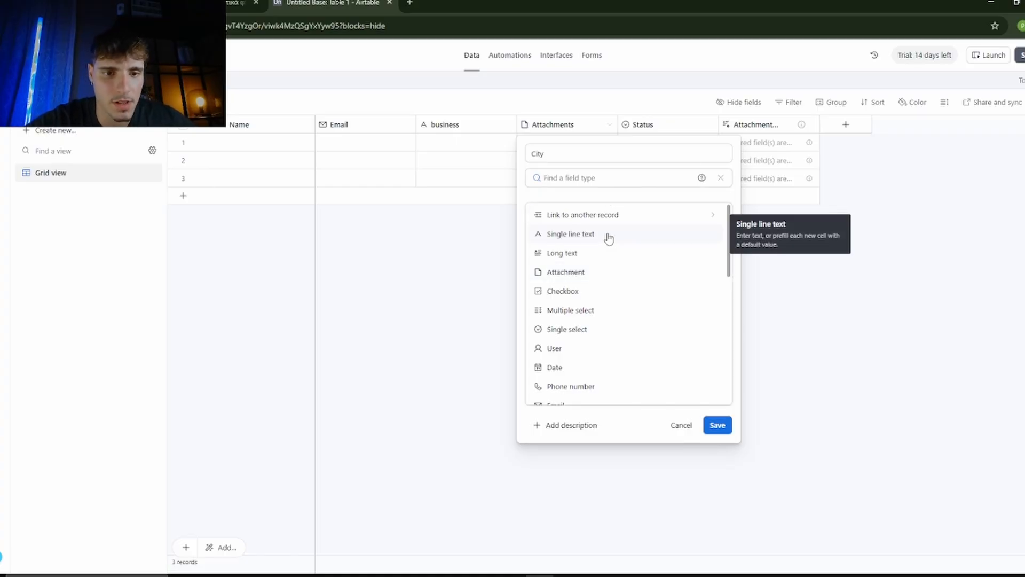
left_click(609, 238)
left_click(723, 270)
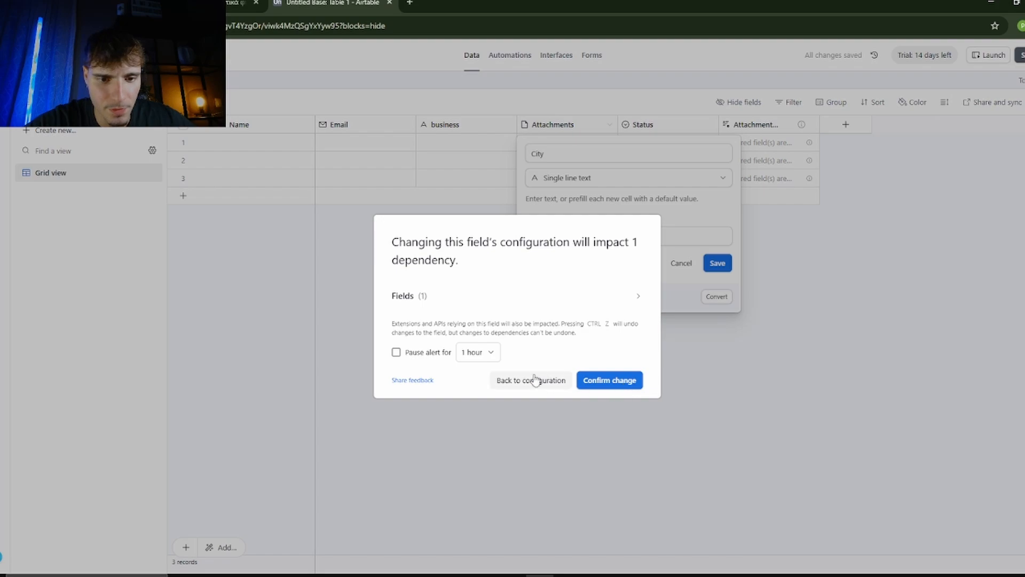
left_click(554, 136)
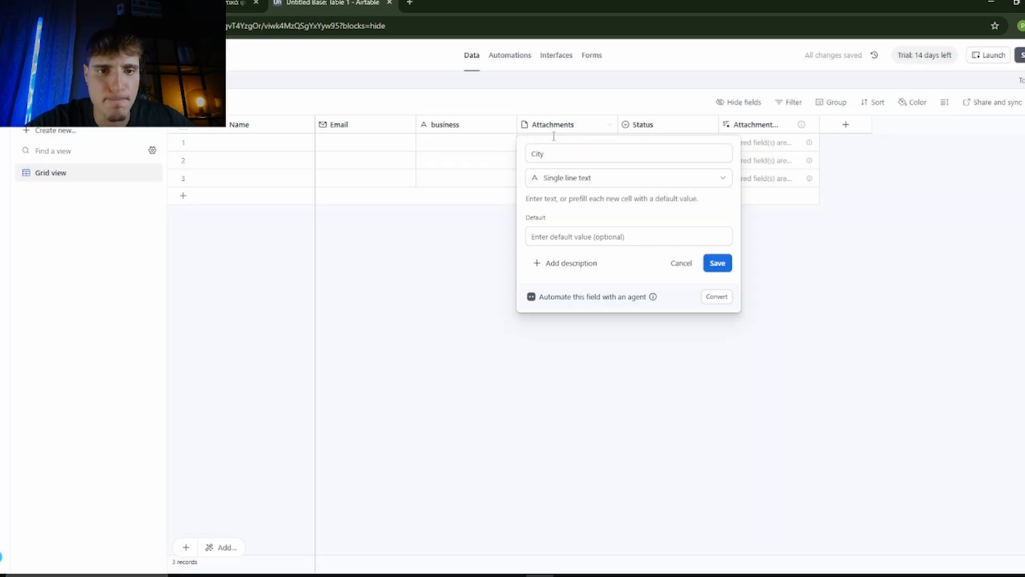
left_click(541, 436)
left_click(594, 334)
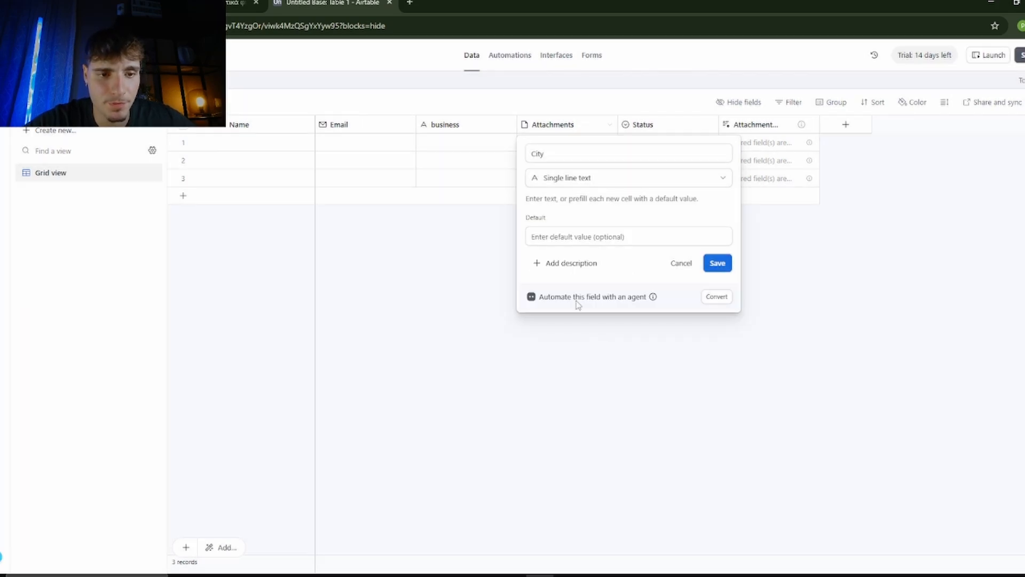
left_click(679, 265)
- Delete the attachment-type City field from the table despite its dependency
left_click(610, 126)
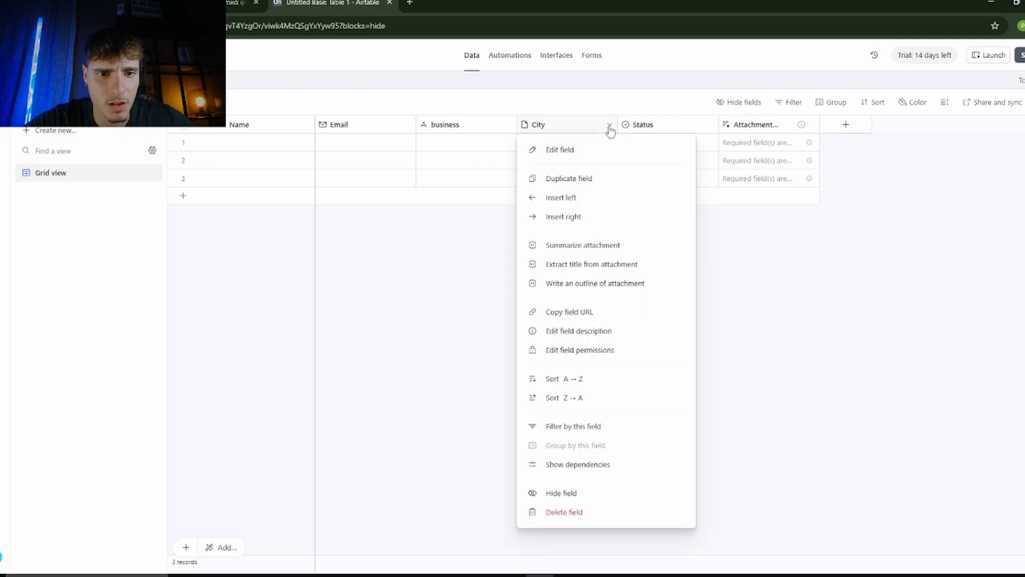
left_click(614, 512)
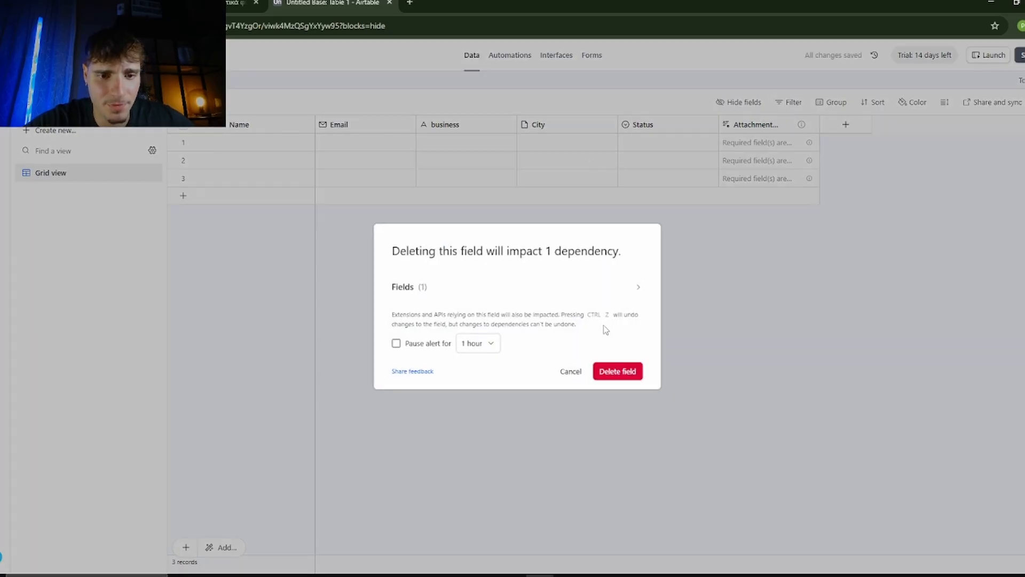
left_click(627, 371)
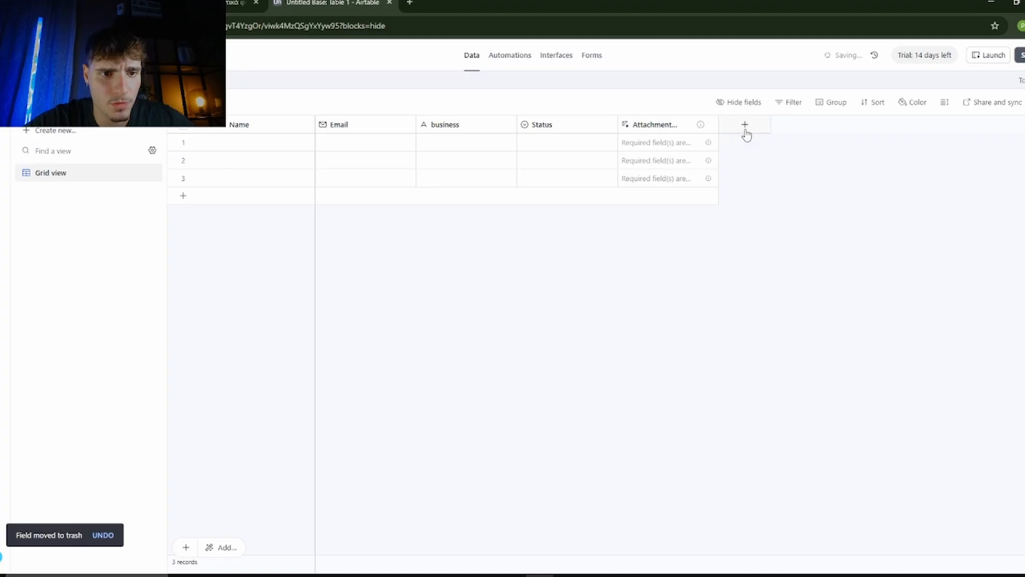
left_click(745, 128)
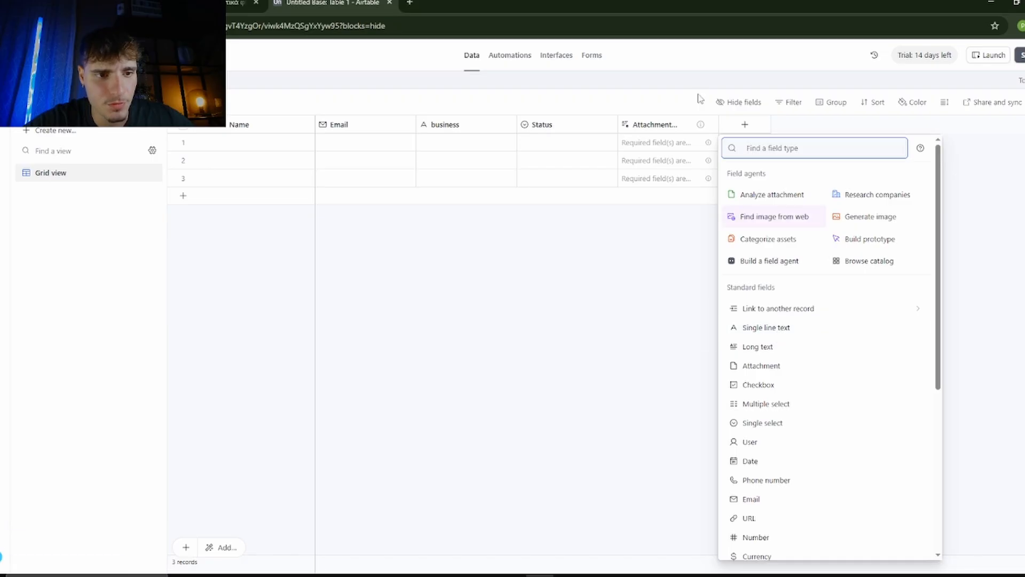
left_click(639, 332)
left_click(756, 130)
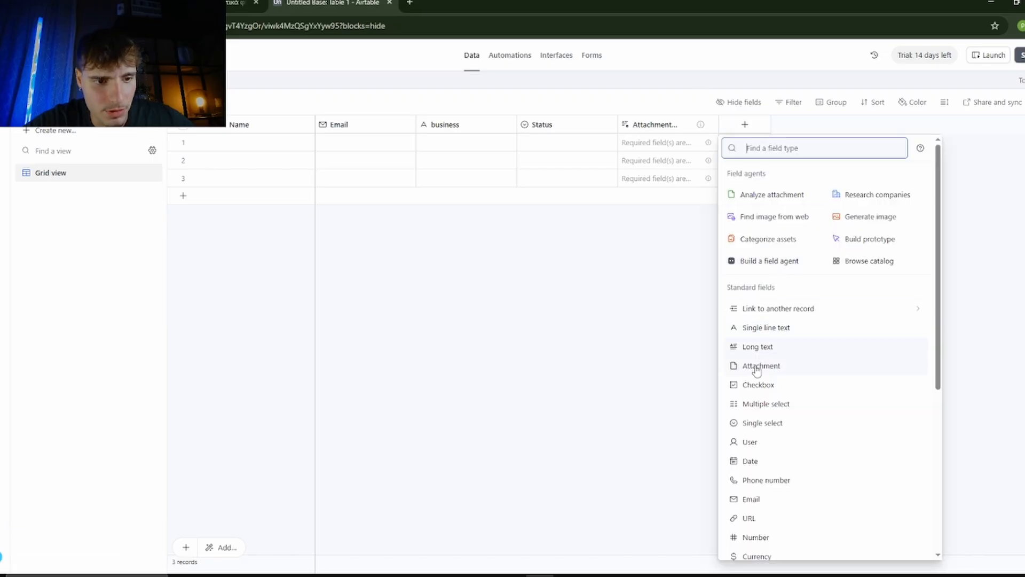
left_click(692, 172)
- Copy the City header from the spreadsheet, create a single line text field named City in Airtable, and place it before Status
left_click(237, 3)
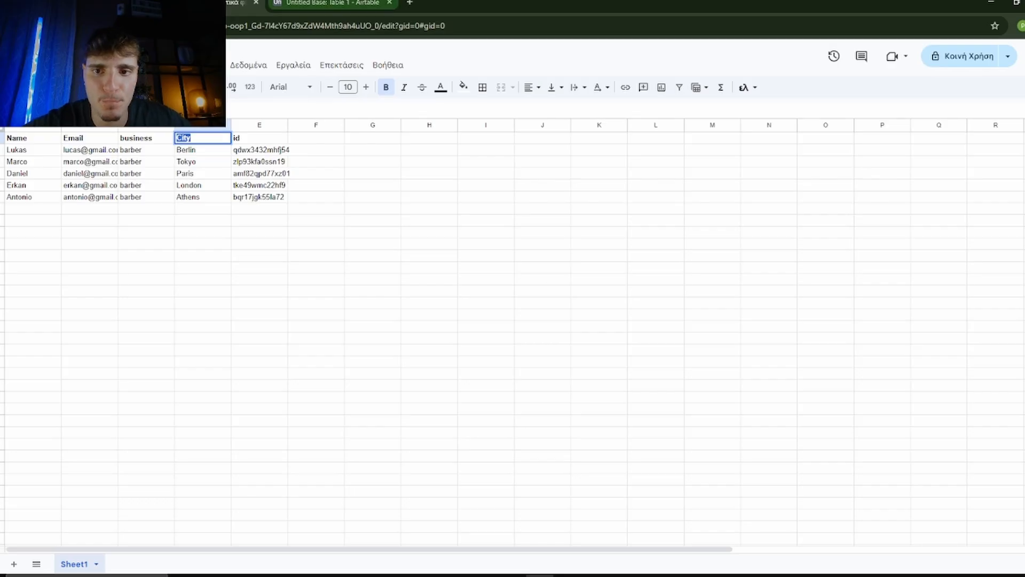
left_click(331, 3)
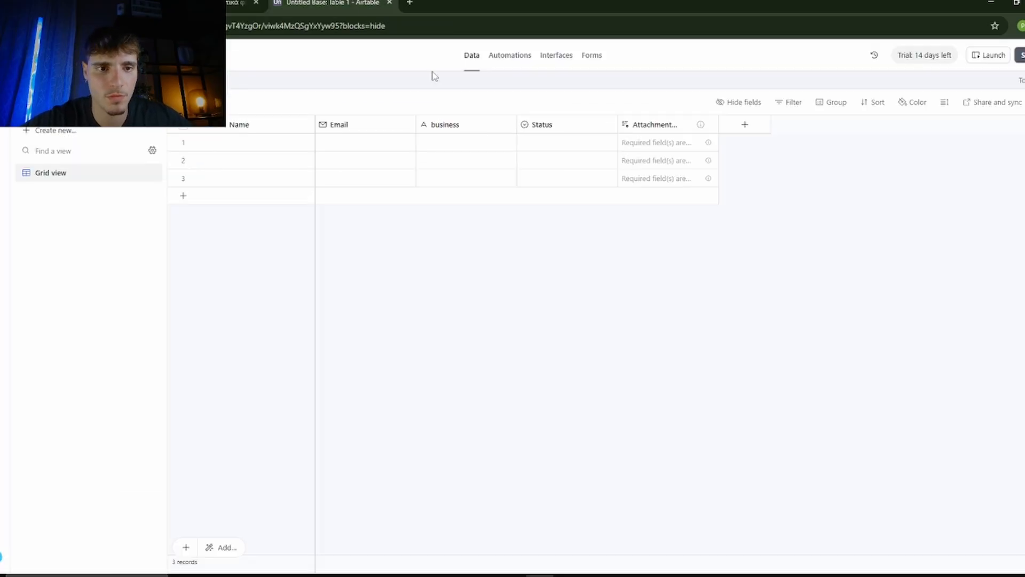
left_click(745, 126)
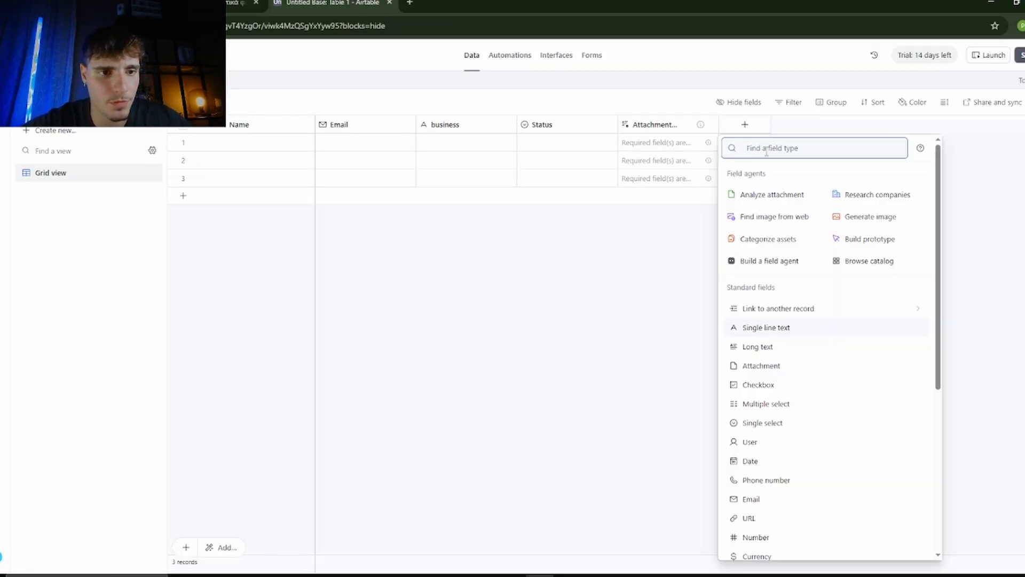
left_click(764, 329)
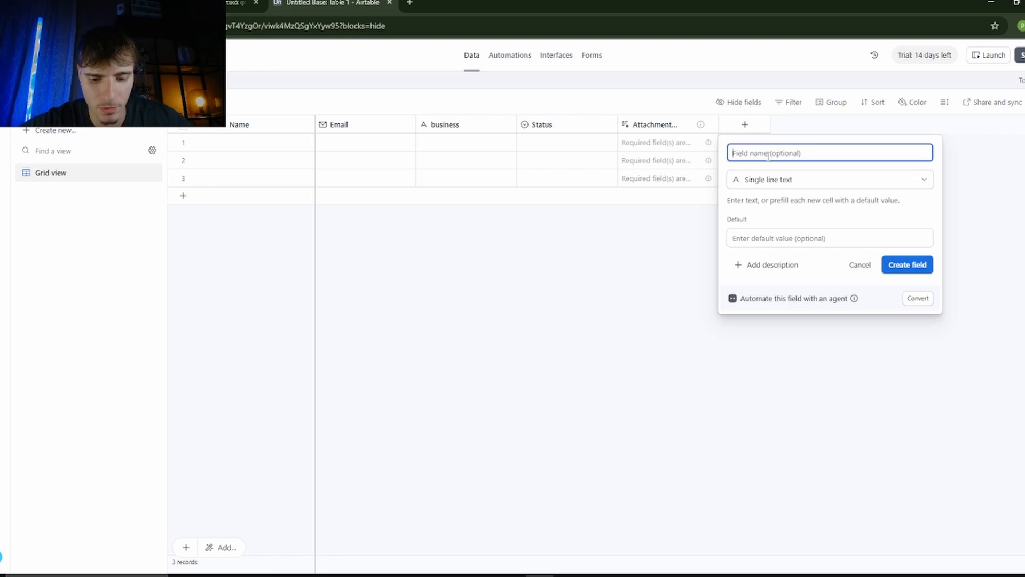
type("City")
left_click(907, 264)
left_click_drag(763, 130, 563, 139)
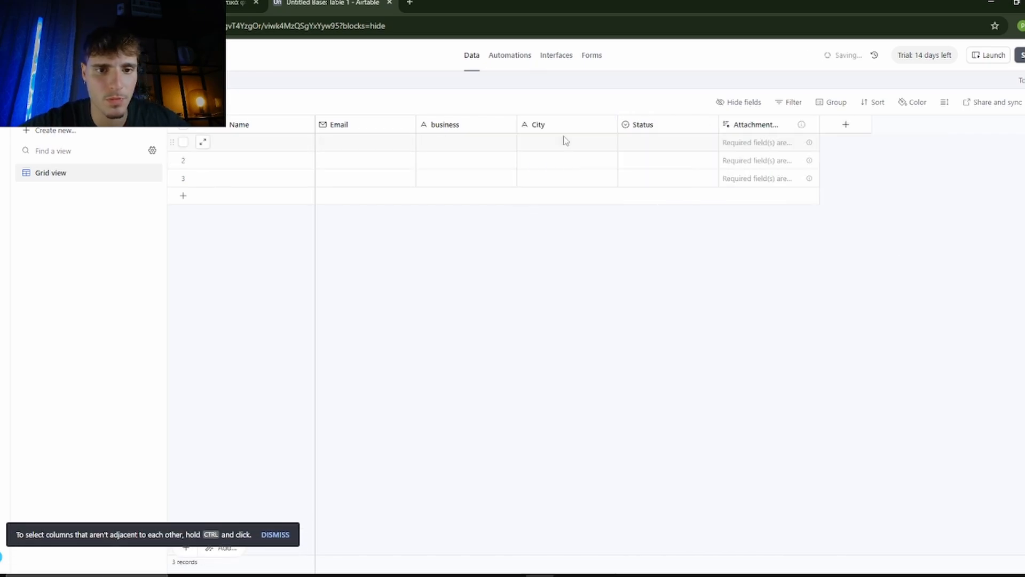
- Copy the id header from the spreadsheet, create a single line text field named id in Airtable, and place it before Status
left_click(241, 3)
double_click(255, 137)
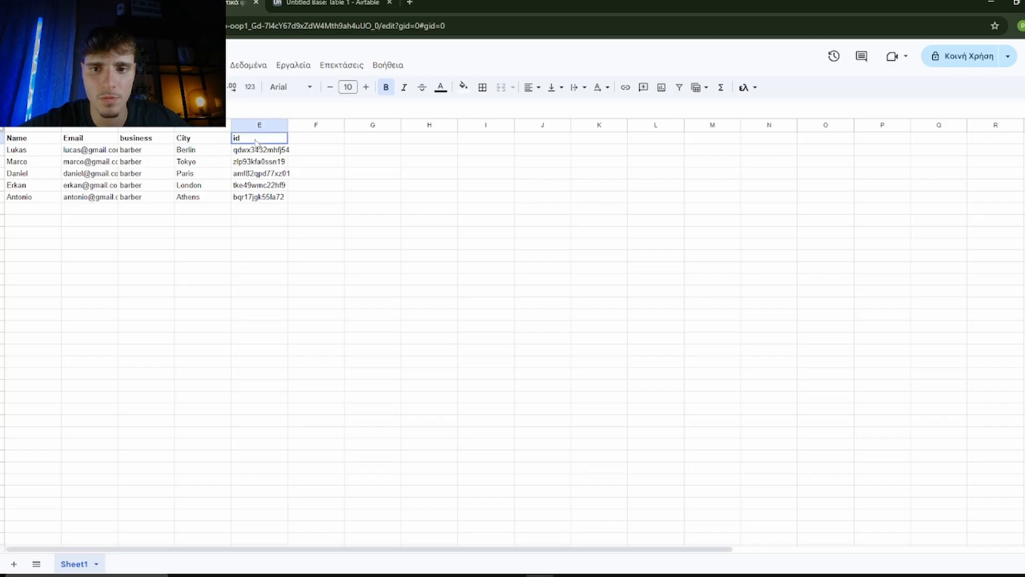
left_click(331, 2)
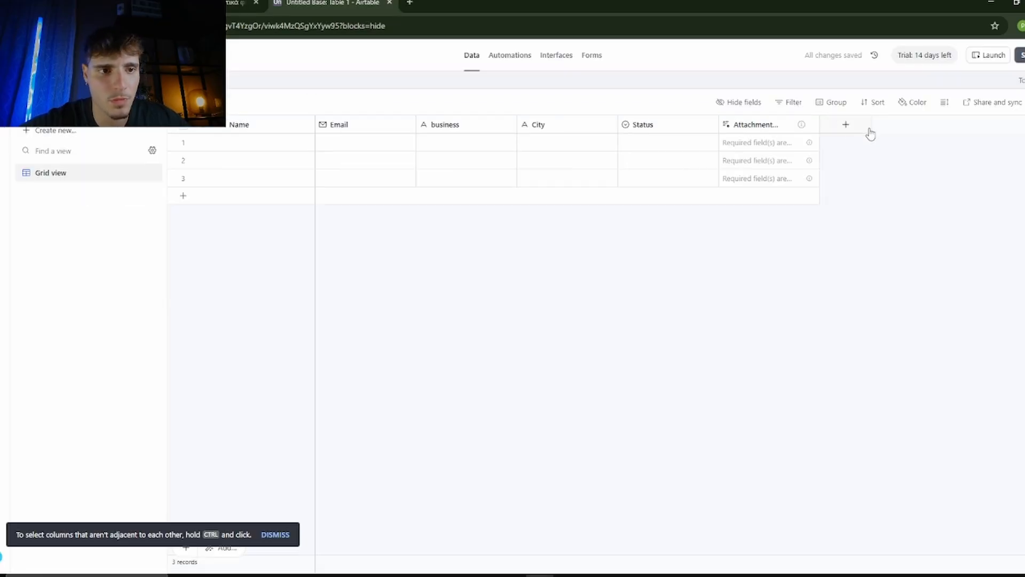
left_click(846, 126)
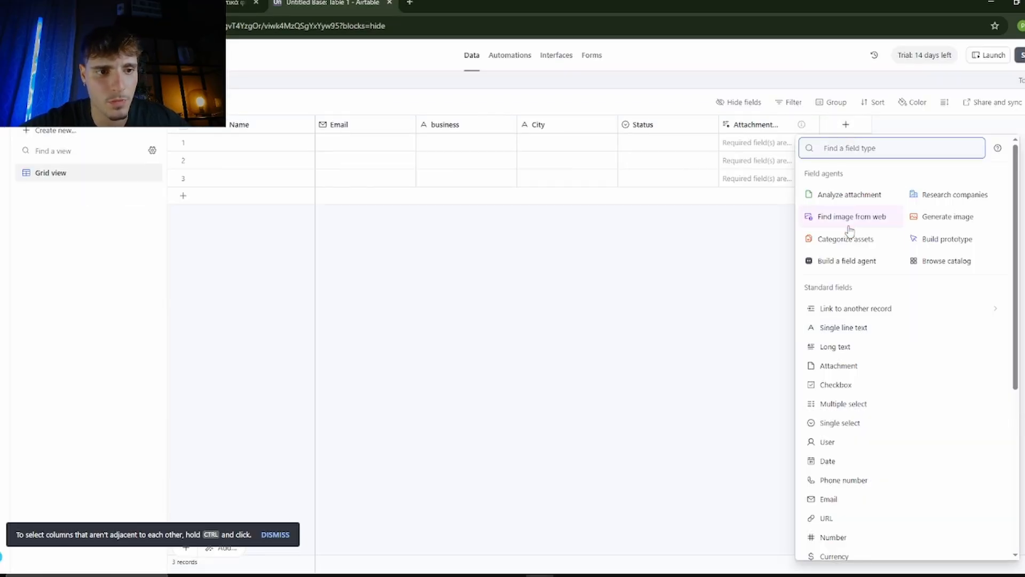
left_click(837, 329)
type("id")
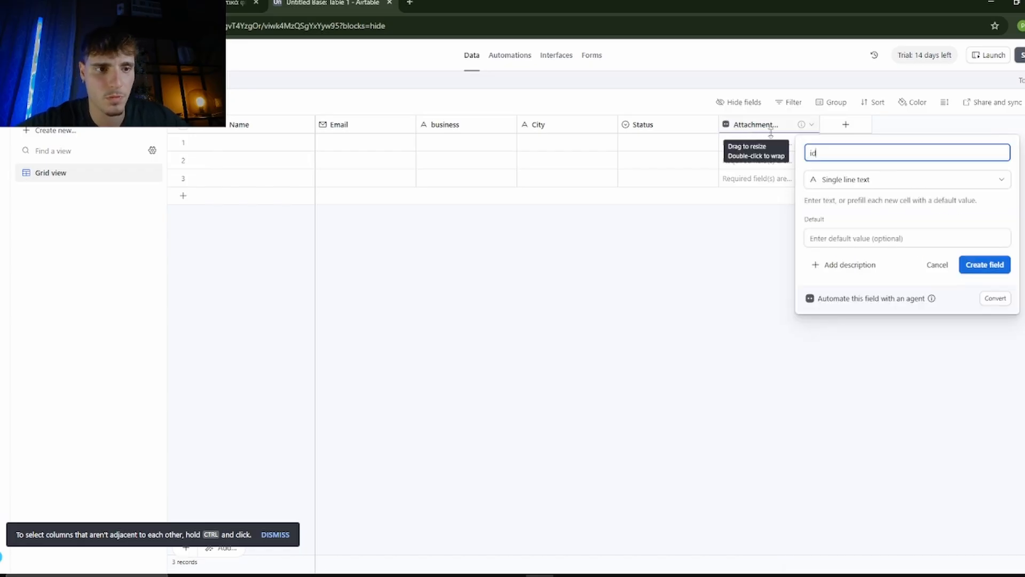
left_click(985, 265)
left_click(886, 128)
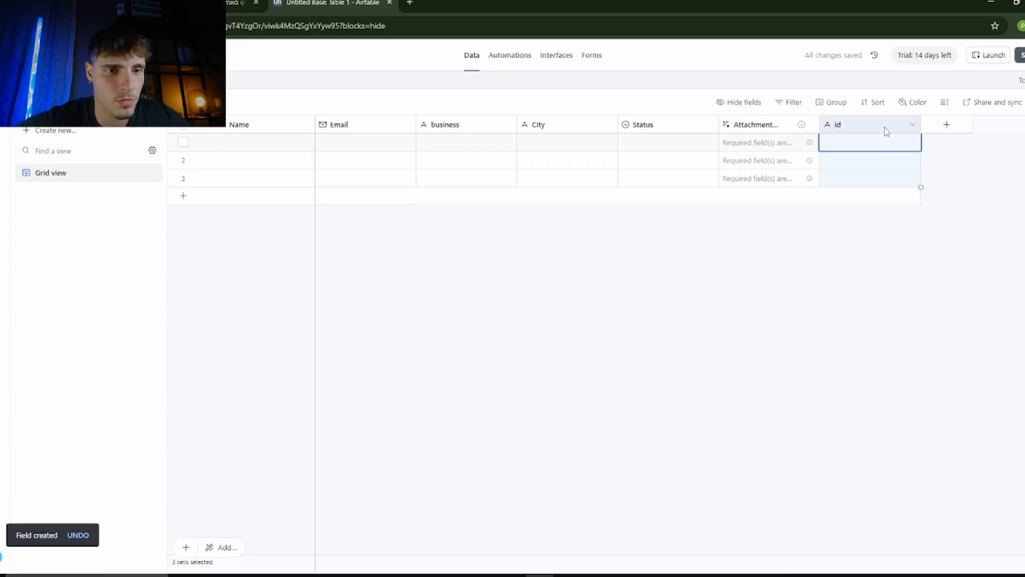
left_click_drag(886, 131, 650, 142)
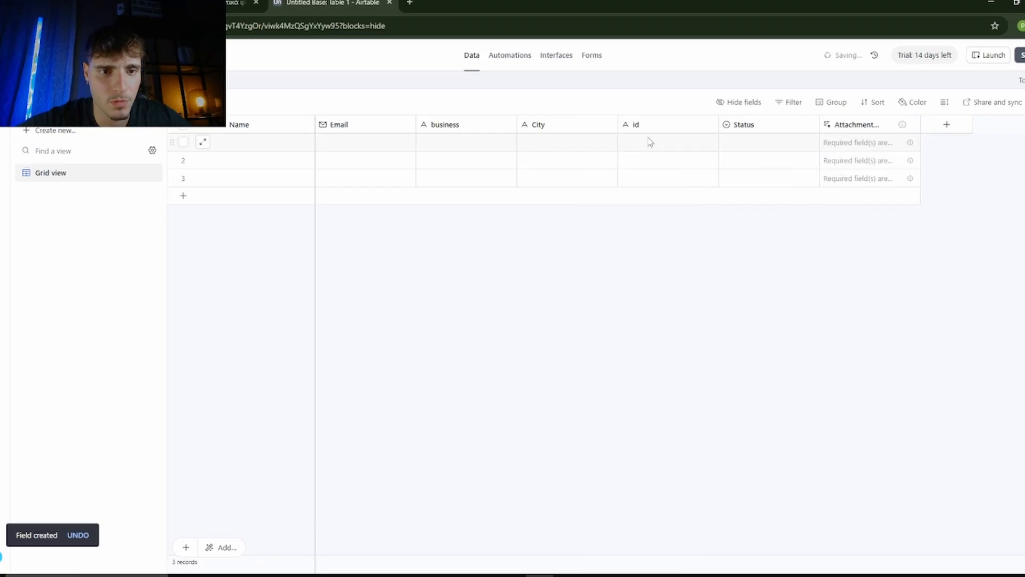
- Delete the attachment summary field at the end of the Airtable table
left_click(911, 126)
left_click(908, 128)
left_click(909, 129)
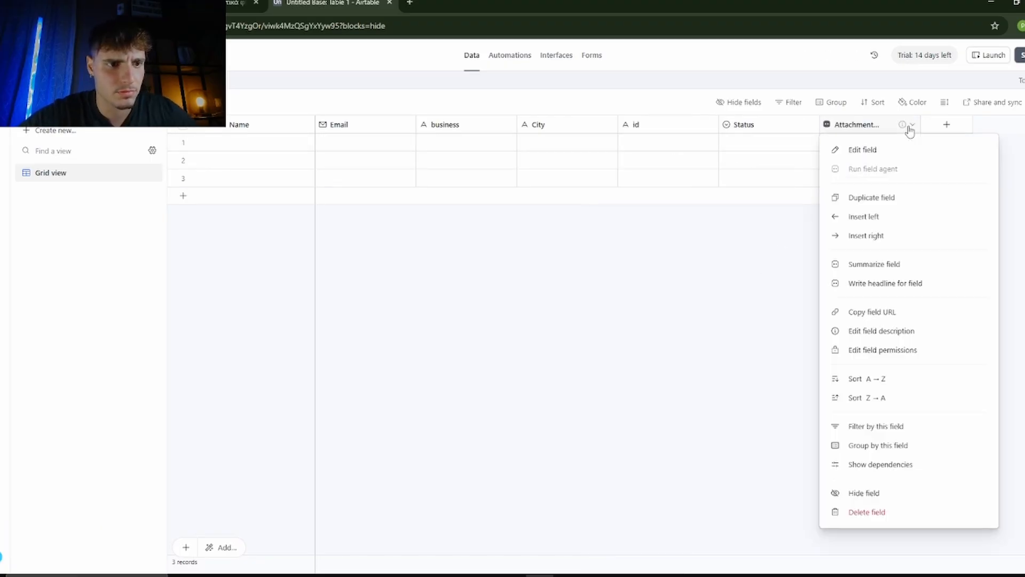
left_click(881, 512)
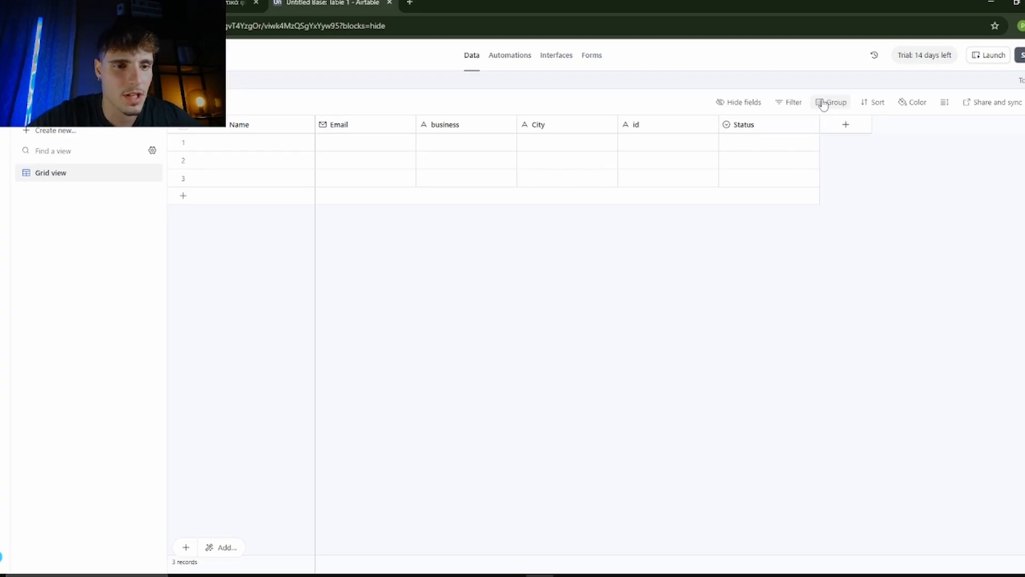
- Edit the Status field, replacing its Done option with a new blank option coloured solid green
left_click(811, 127)
left_click(772, 155)
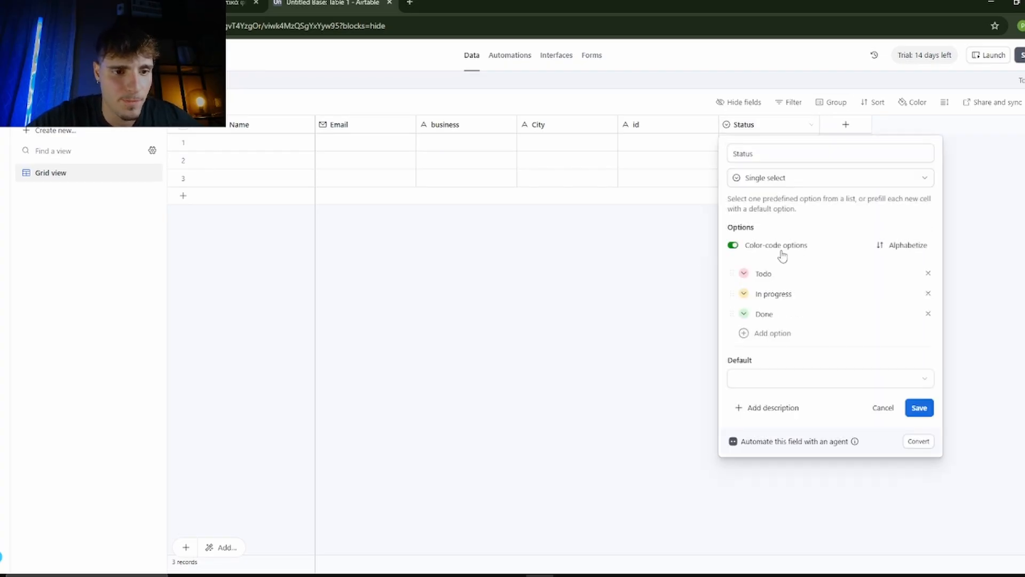
double_click(780, 273)
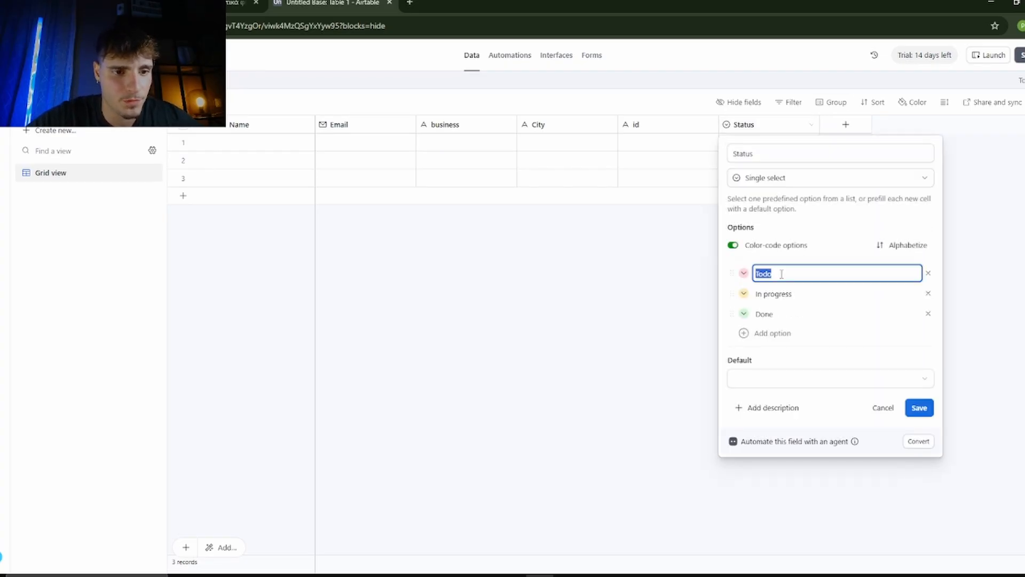
left_click(929, 316)
left_click(817, 312)
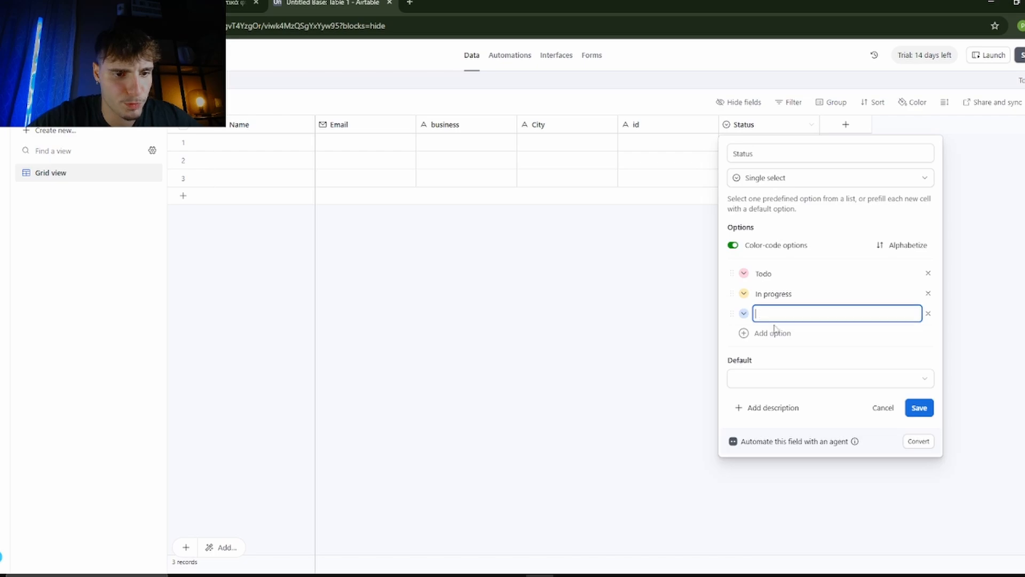
left_click(742, 316)
left_click(850, 370)
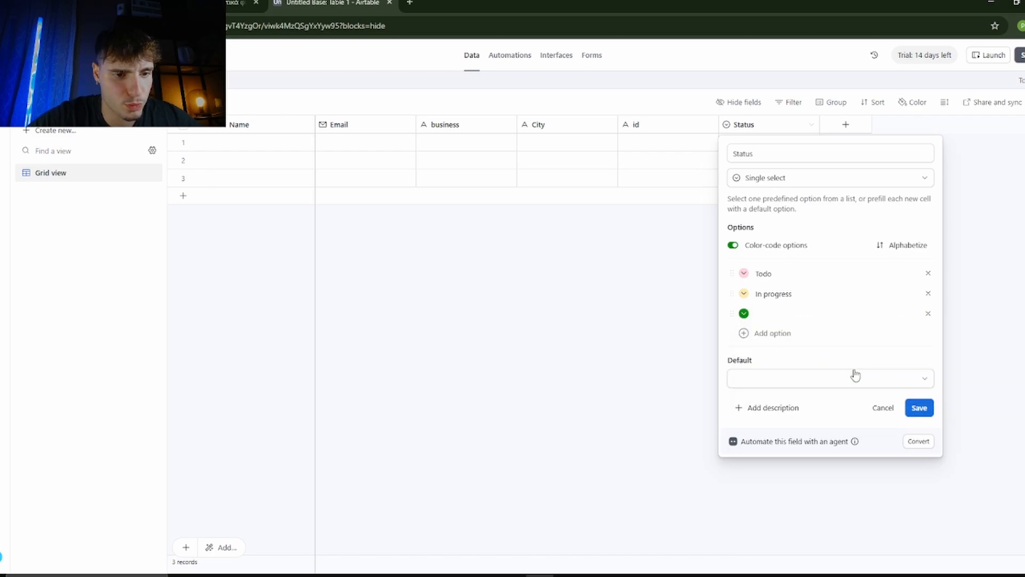
- Remove the In progress option from the Status field and colour the Todo option solid red
left_click(928, 293)
left_click(743, 274)
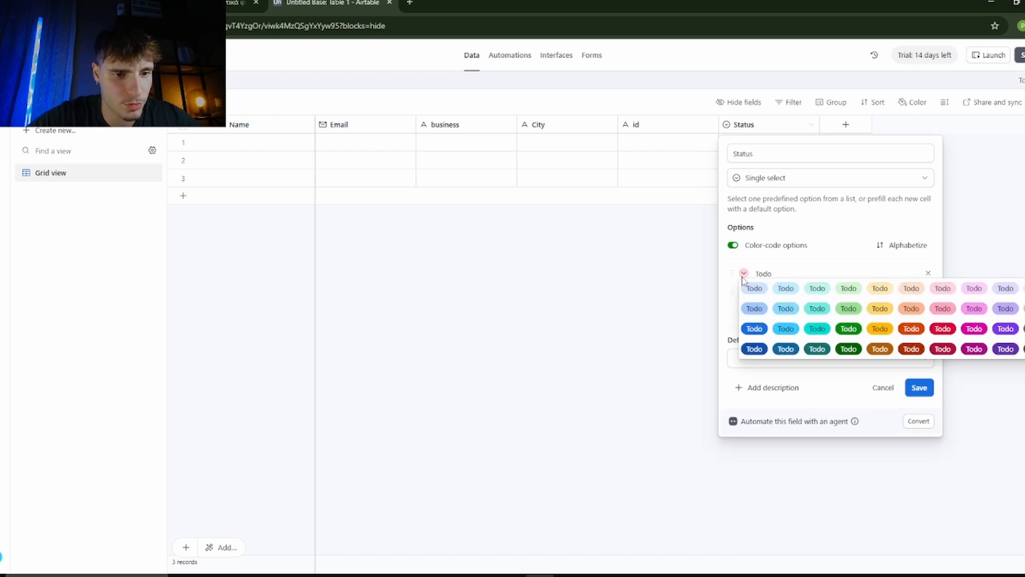
left_click(941, 329)
- Rename the red status option No Email, name the green one Email, and save the Status field
left_click(820, 273)
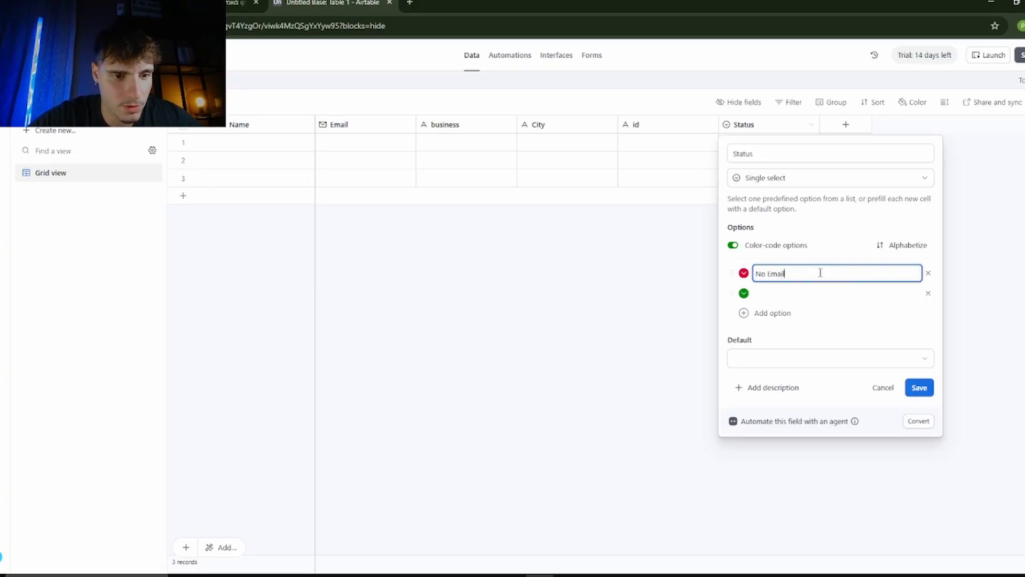
left_click(816, 294)
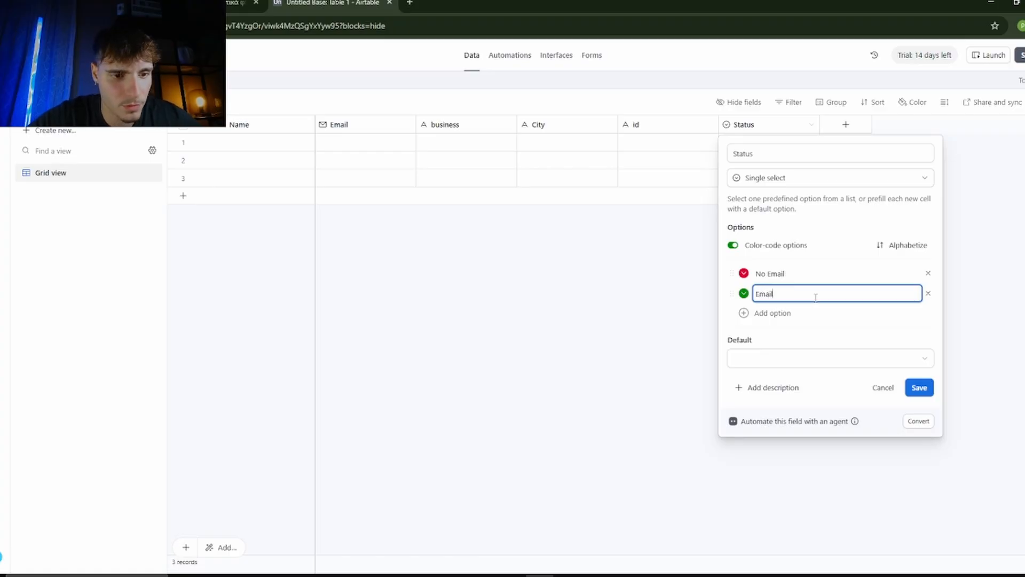
left_click(920, 387)
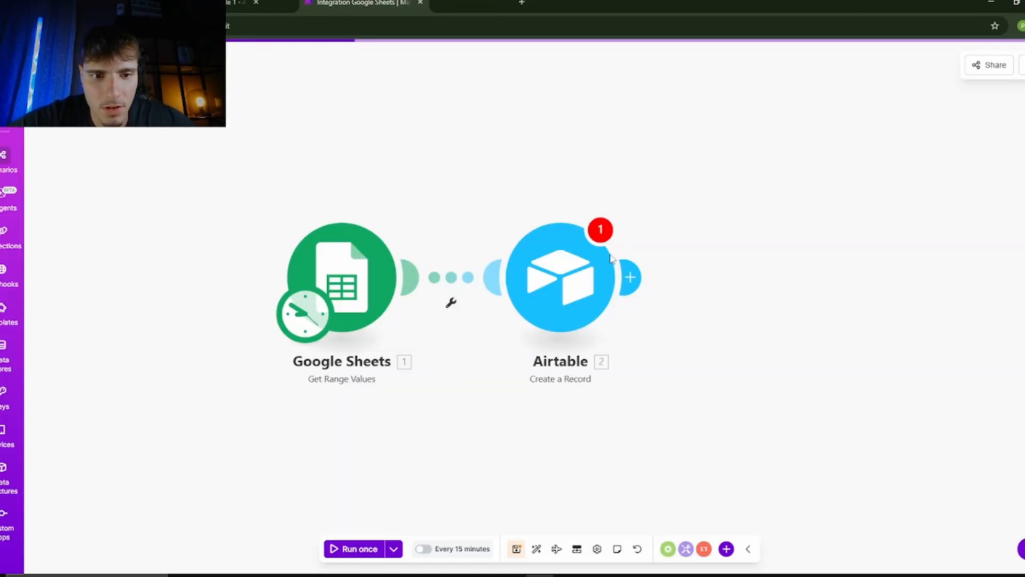
- Switch to Make and try to start a new connection in the Airtable module by choosing its connection type
left_click(560, 277)
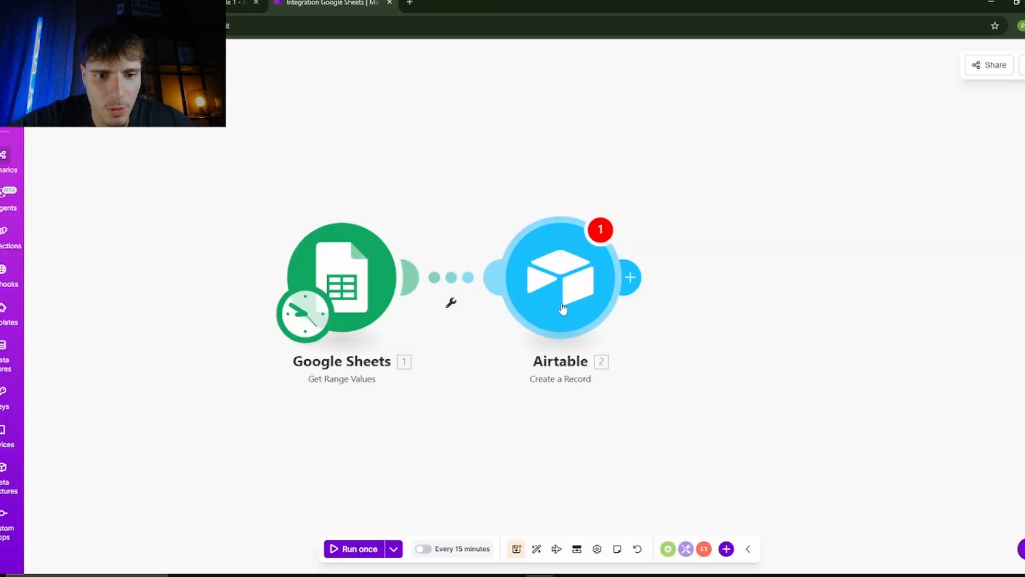
left_click(732, 272)
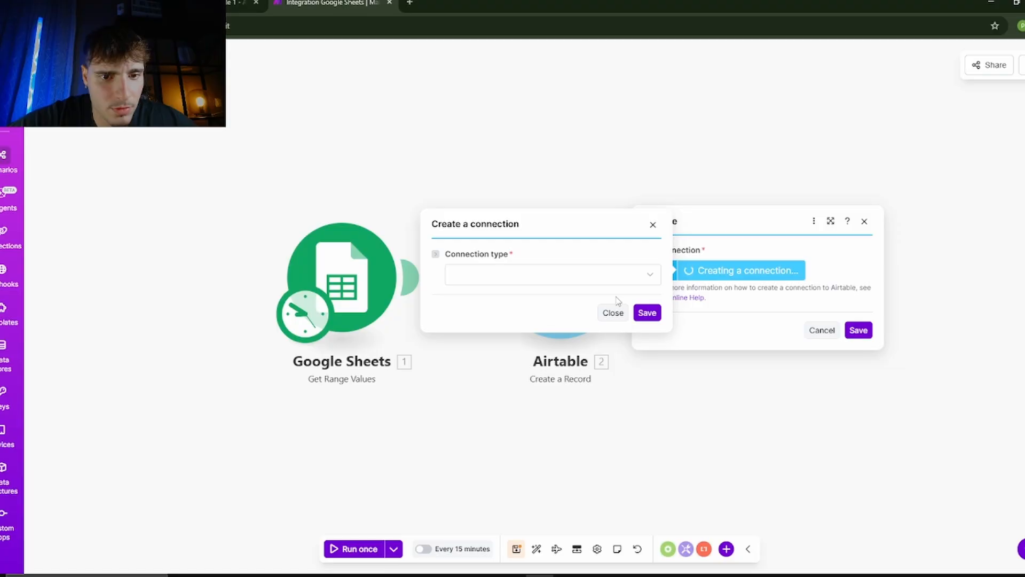
left_click(540, 289)
left_click(486, 315)
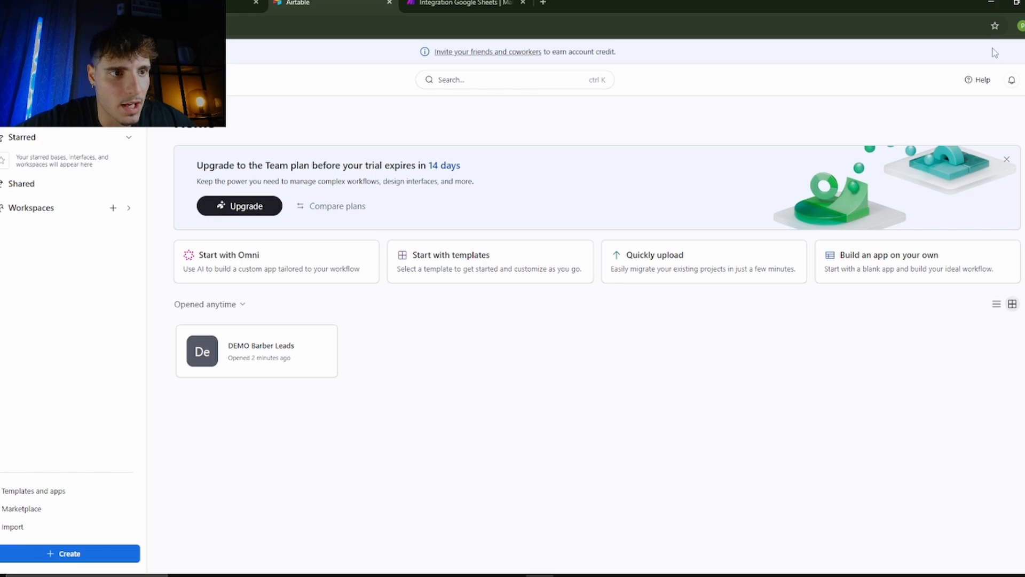
- Open the API documentation from Airtable's home page and follow its Authentication guide to the personal access token creation page
left_click(977, 79)
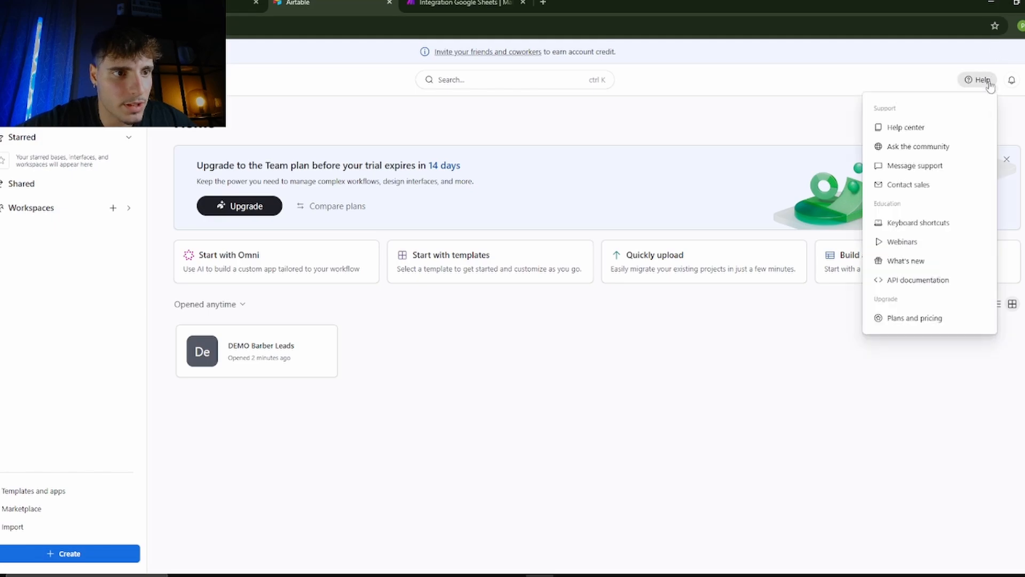
left_click(944, 278)
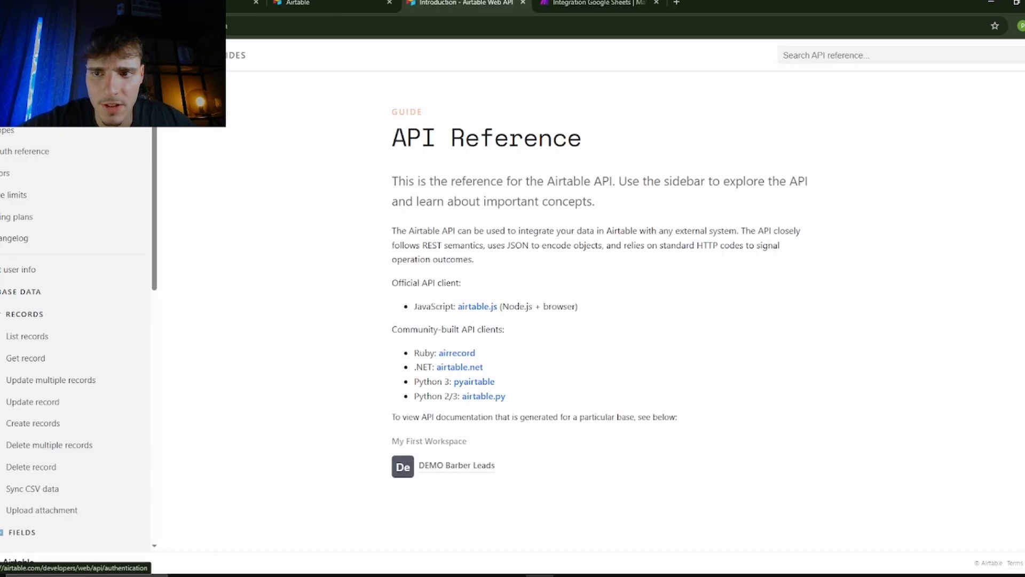
left_click(69, 156)
scroll(495, 340, "down", 5)
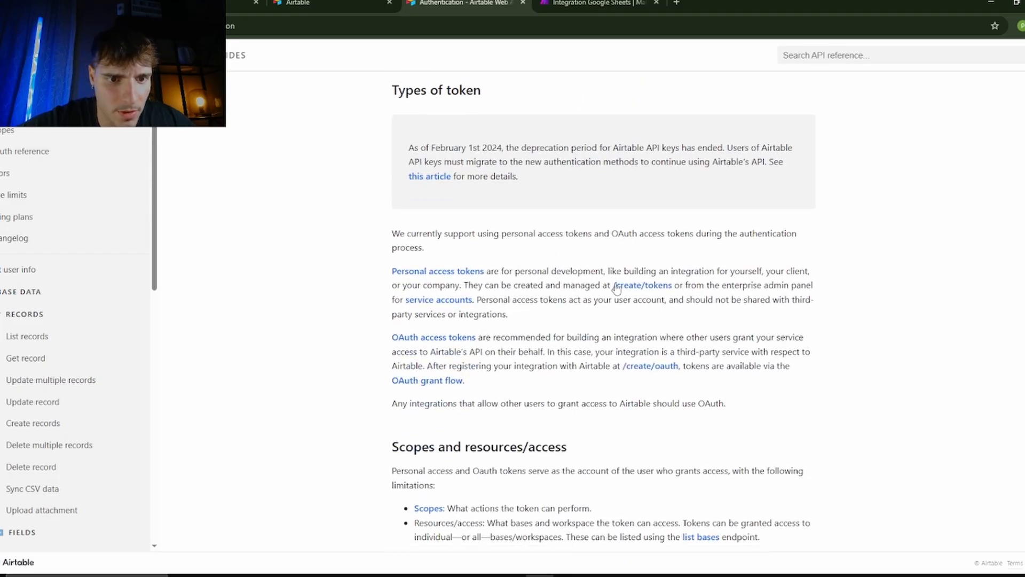
left_click(657, 288)
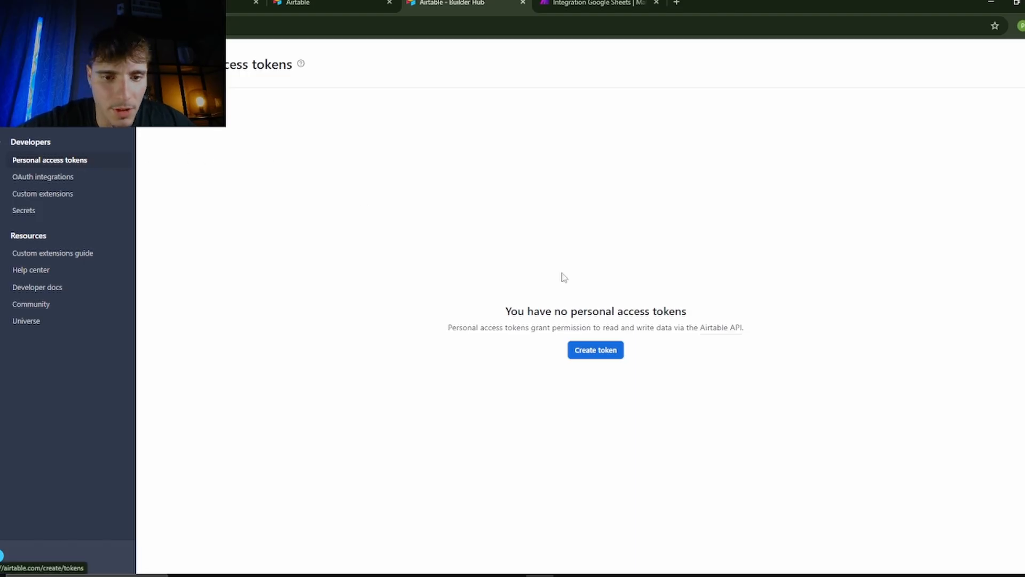
- Start a personal access token named DEMO Barber Leads with read and write scopes for records and record comments
left_click(605, 351)
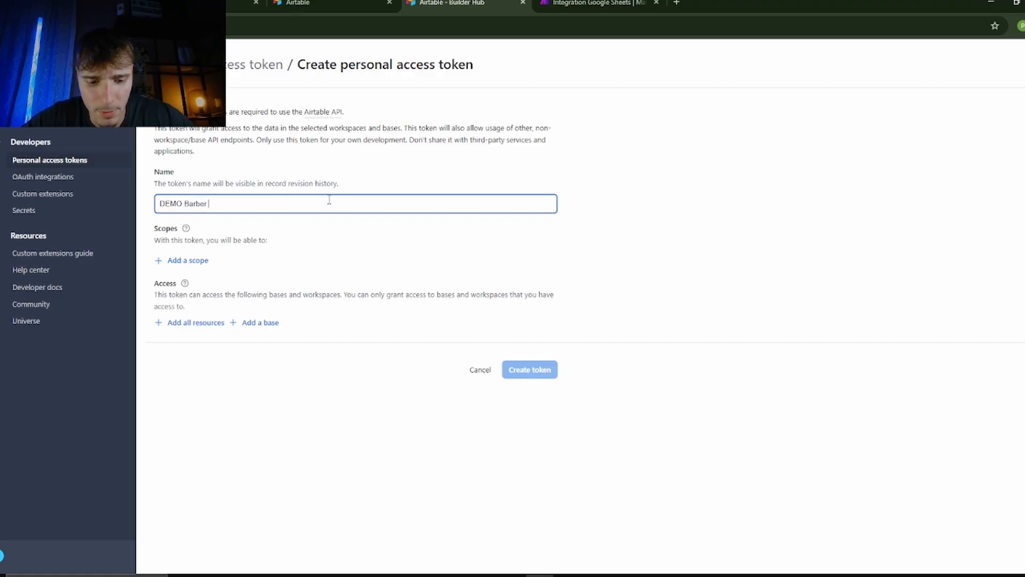
left_click(198, 261)
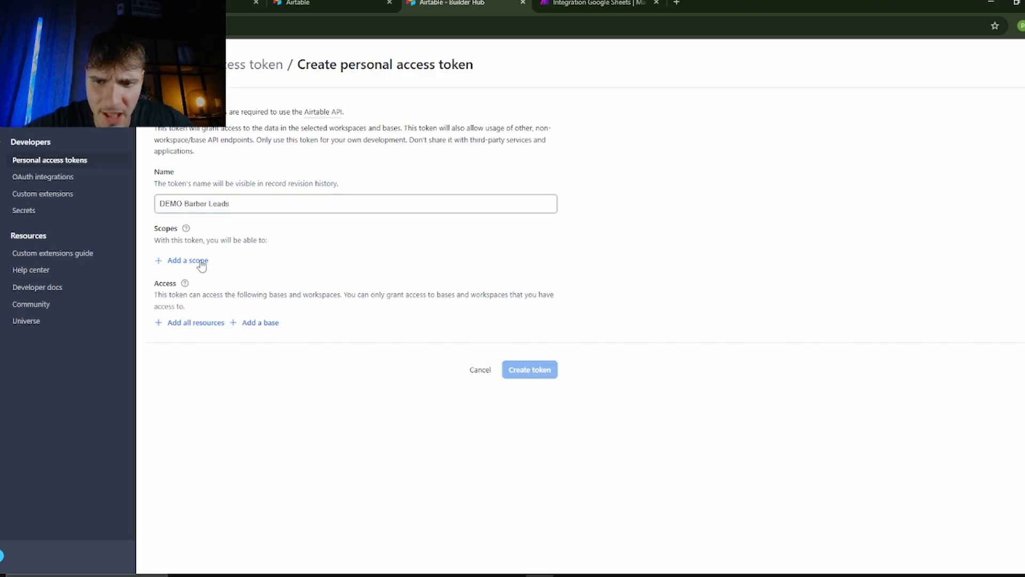
left_click(221, 311)
left_click(191, 287)
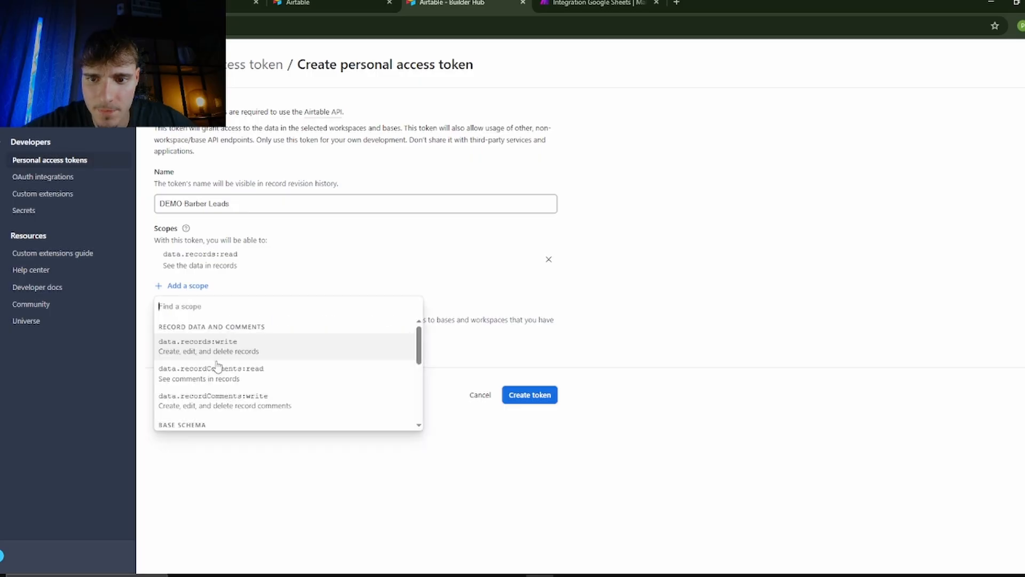
left_click(217, 367)
left_click(191, 312)
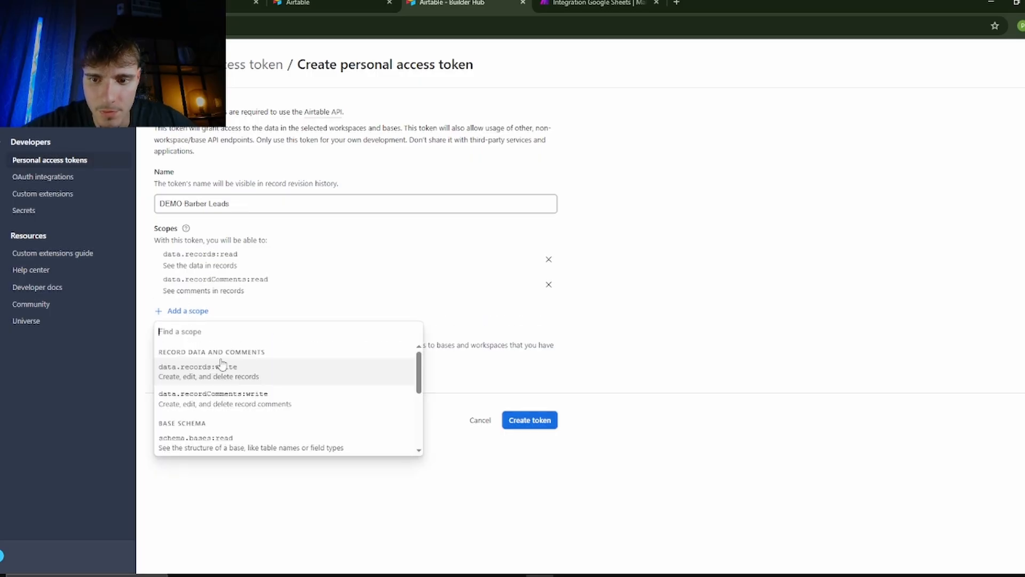
left_click(223, 366)
left_click(198, 335)
left_click(237, 394)
- Add the schema.bases:read, schema.bases:write, webhook:manage, block:manage and user.email:read scopes to the token
left_click(191, 362)
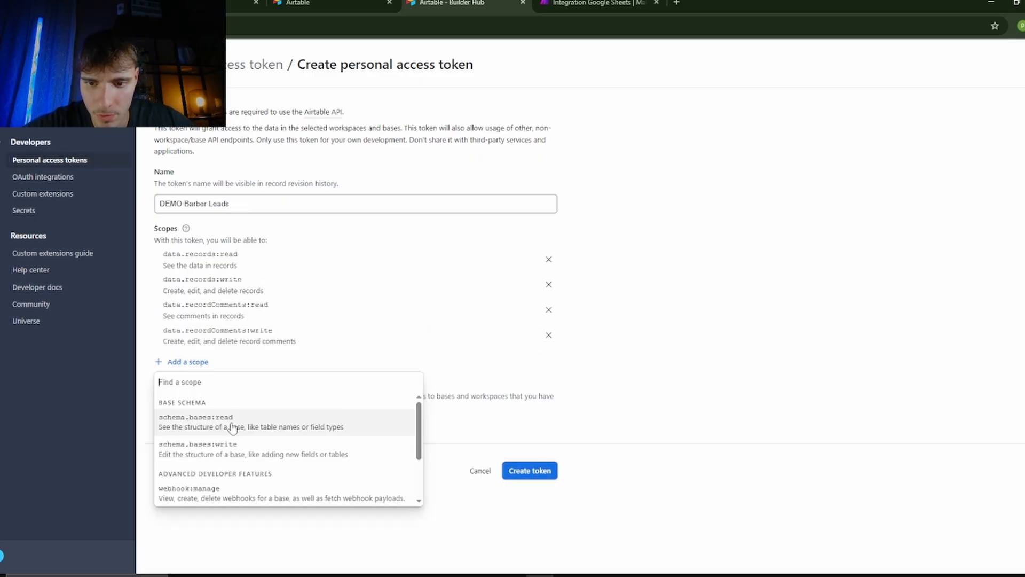
left_click(232, 427)
left_click(194, 388)
left_click(216, 430)
left_click(195, 413)
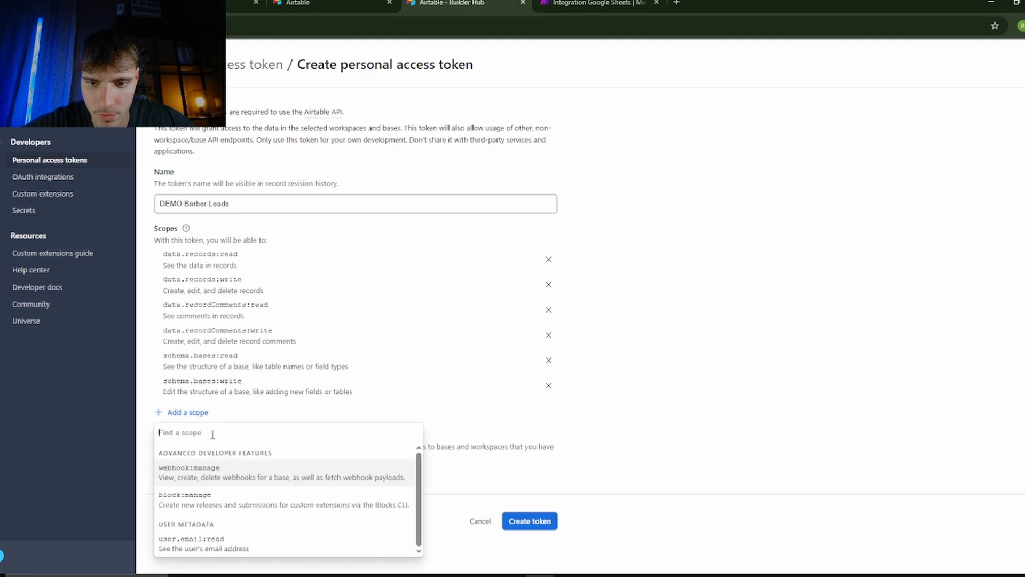
left_click(229, 472)
left_click(199, 438)
left_click(243, 498)
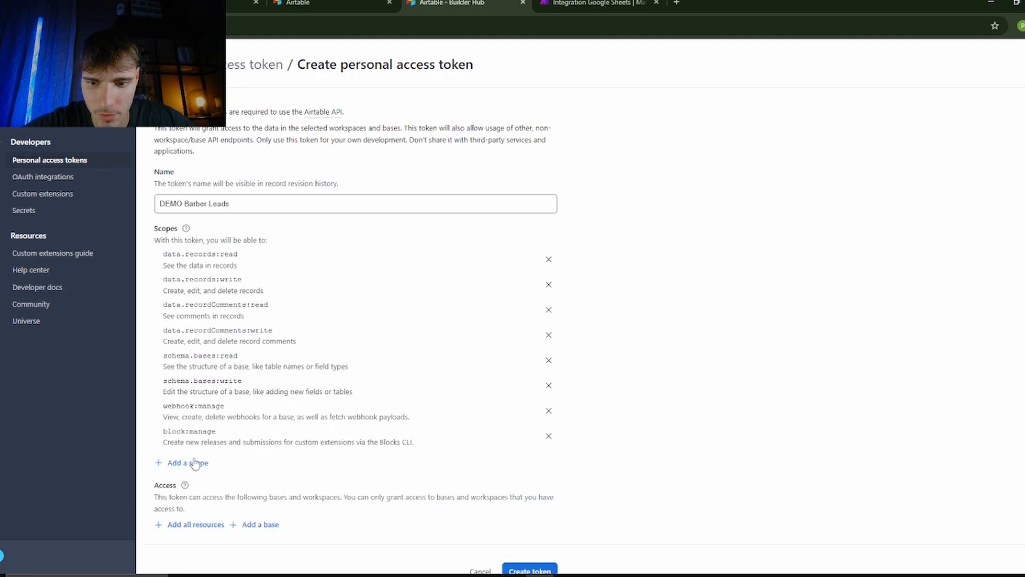
left_click(192, 462)
left_click(252, 526)
- Create the token with access to the DEMO Barber Leads base, copy its value, and close the token dialog
left_click(260, 550)
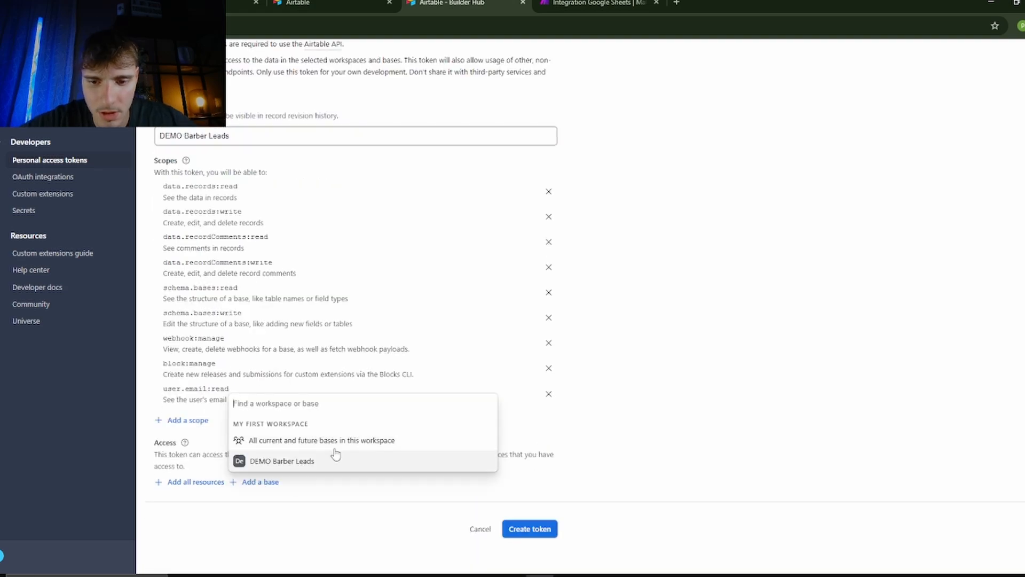
left_click(286, 462)
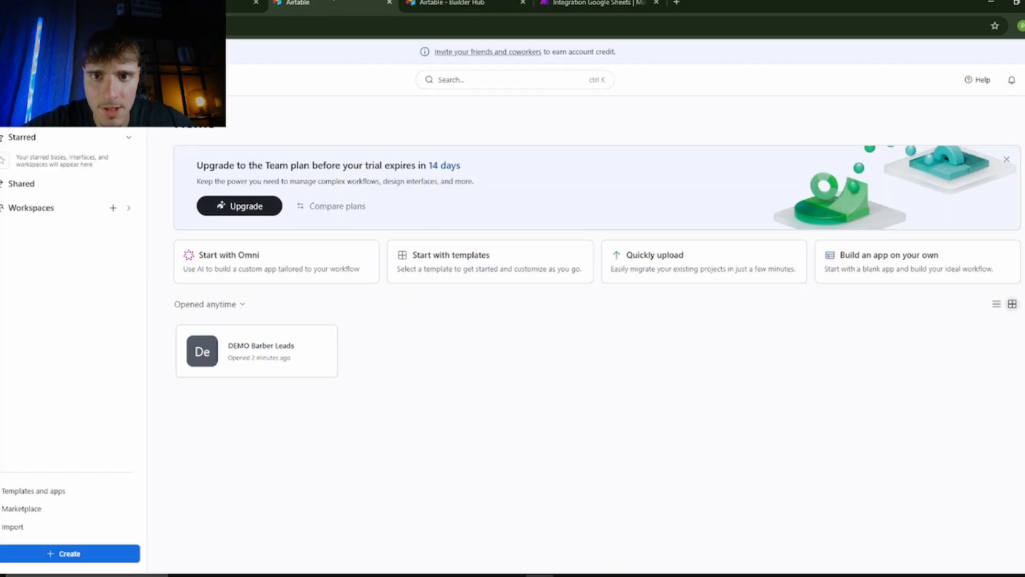
left_click(449, 3)
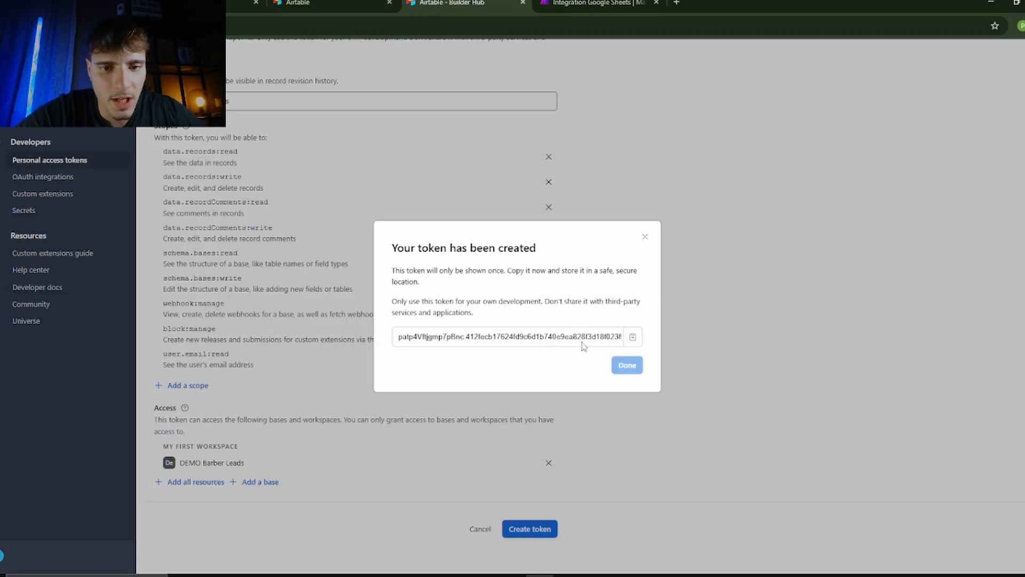
left_click(632, 337)
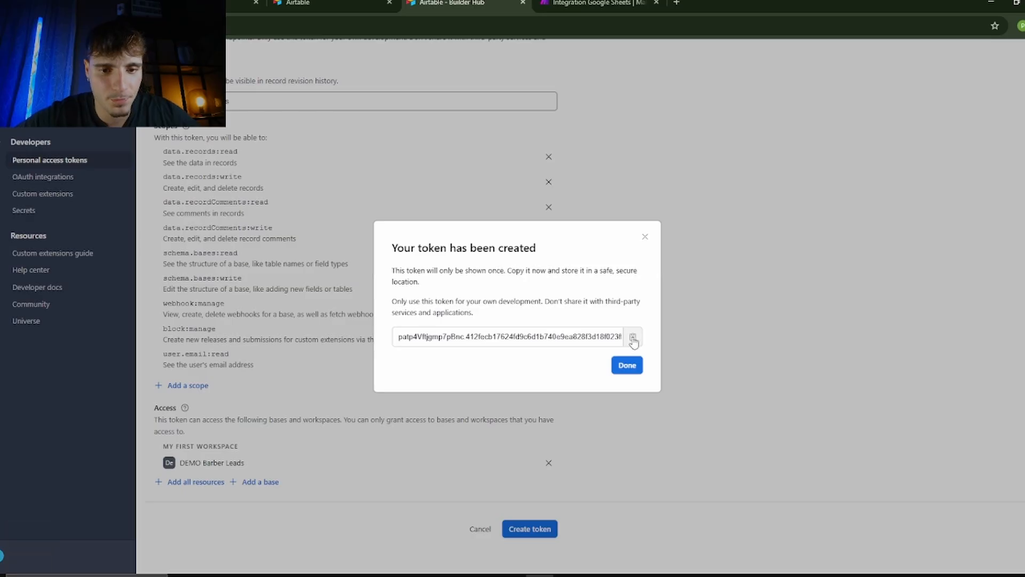
left_click(628, 366)
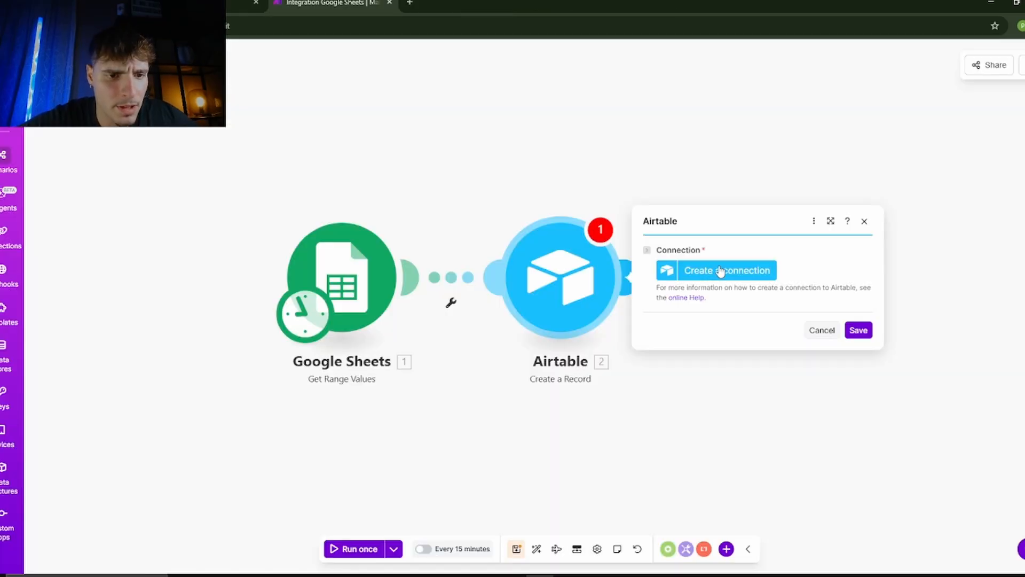
- Create an Airtable Token or Key connection named DEMO barber leads, authenticated with the copied personal access token
left_click(720, 272)
left_click(545, 275)
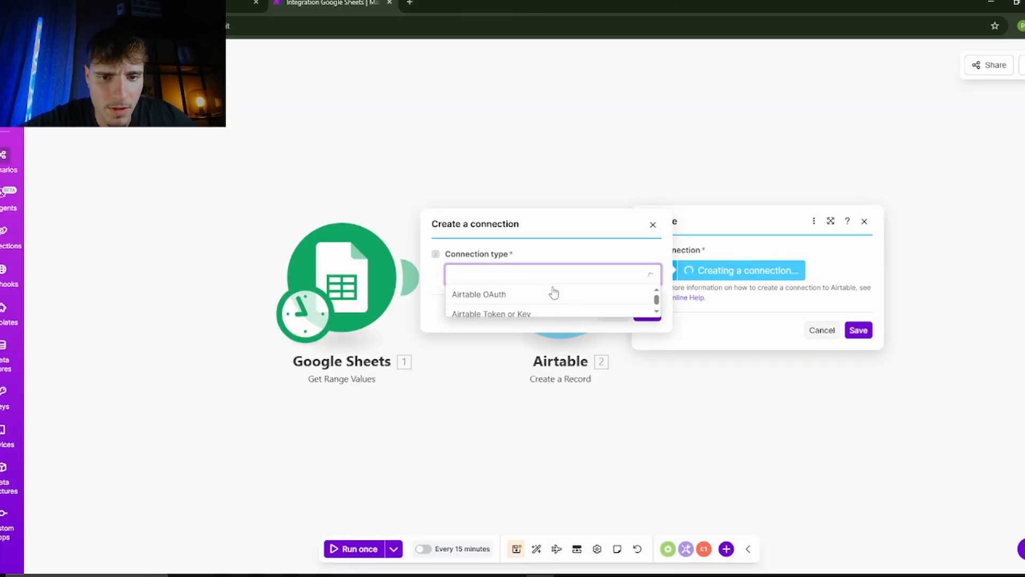
left_click(499, 319)
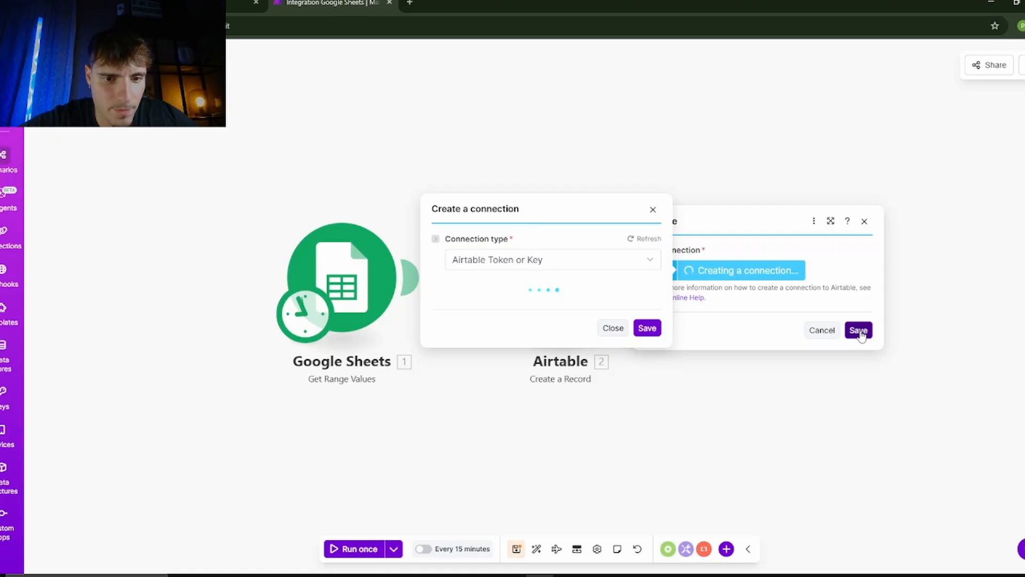
triple_click(583, 201)
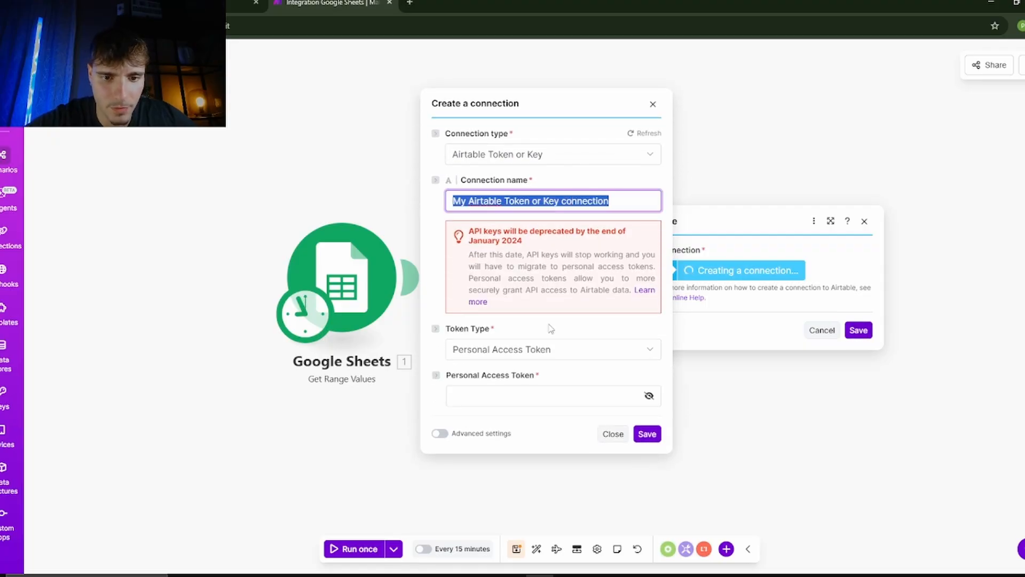
left_click(534, 395)
key("ctrl+v")
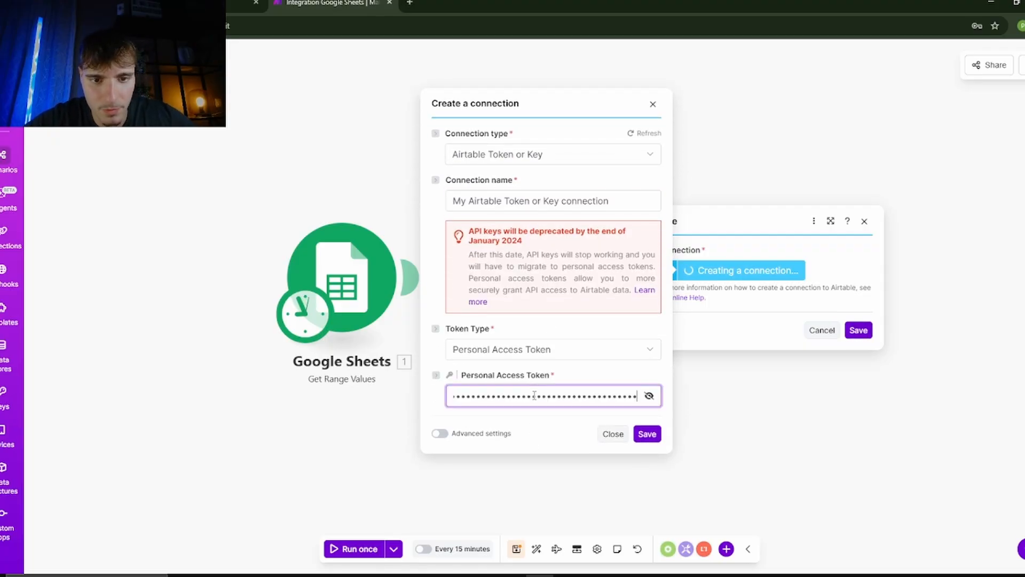
left_click(542, 206)
key("ctrl+a")
type("DE")
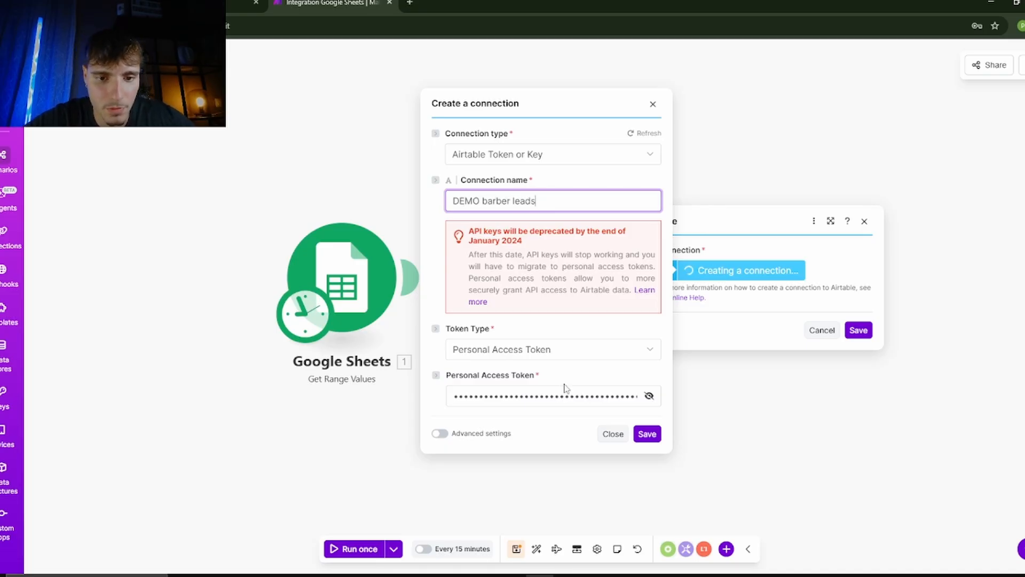
left_click(647, 434)
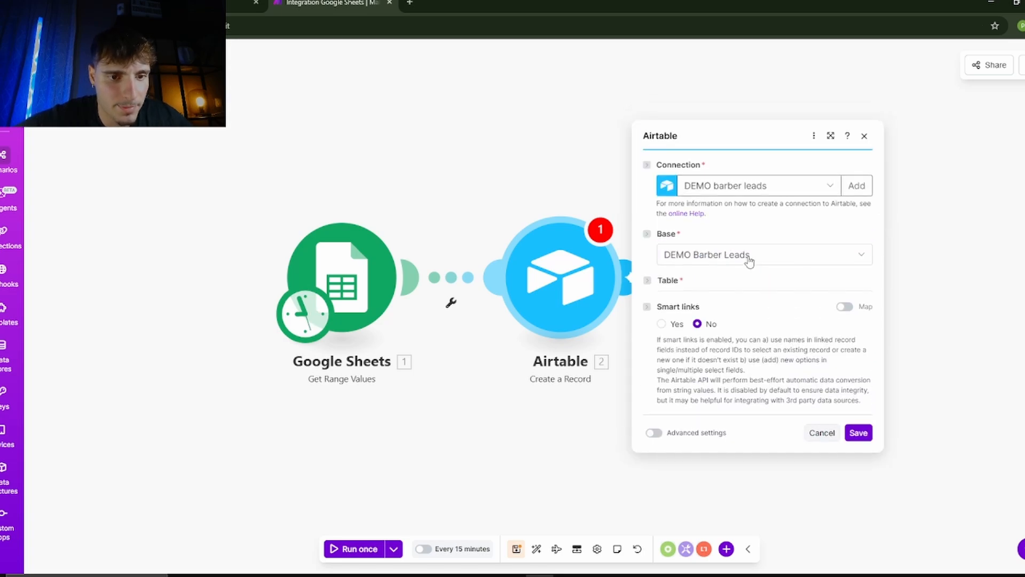
- Choose Table 1 and map its Name, Email, business, City and id fields to Google Sheets columns A, B, C, D and E
left_click(705, 286)
left_click(712, 300)
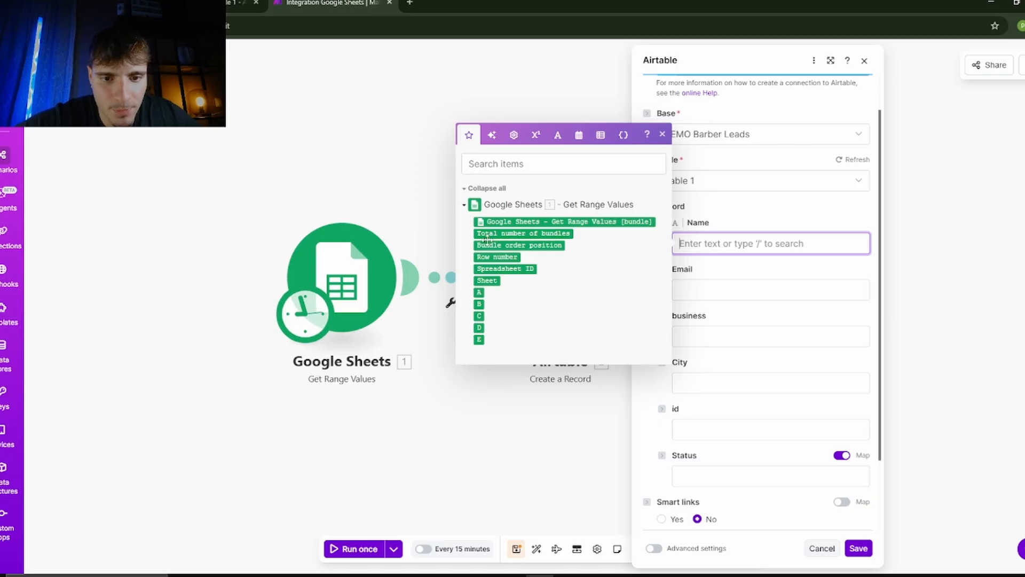
left_click(480, 292)
key("Tab")
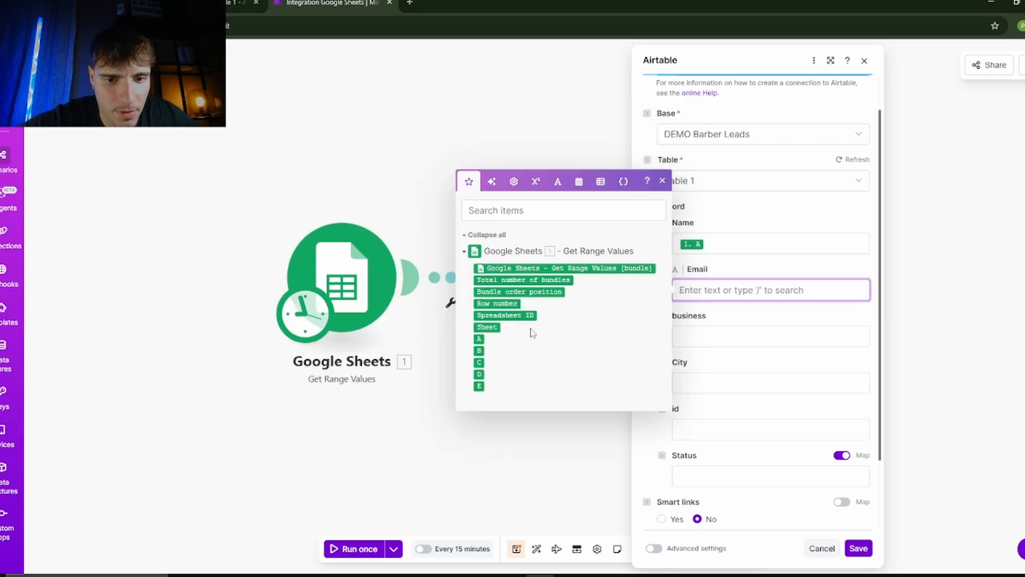
left_click(479, 350)
key("Tab")
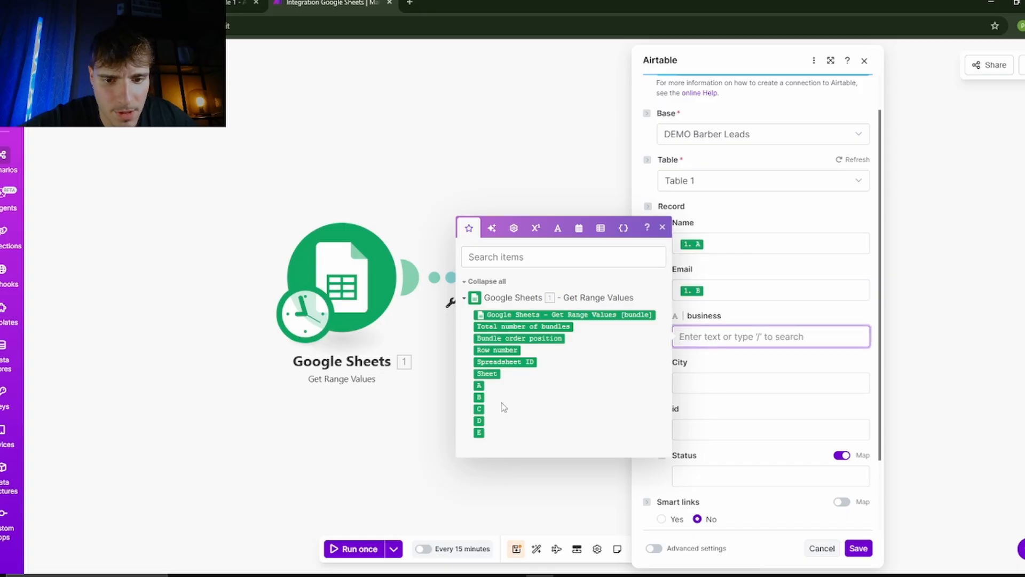
left_click(479, 409)
key("Tab")
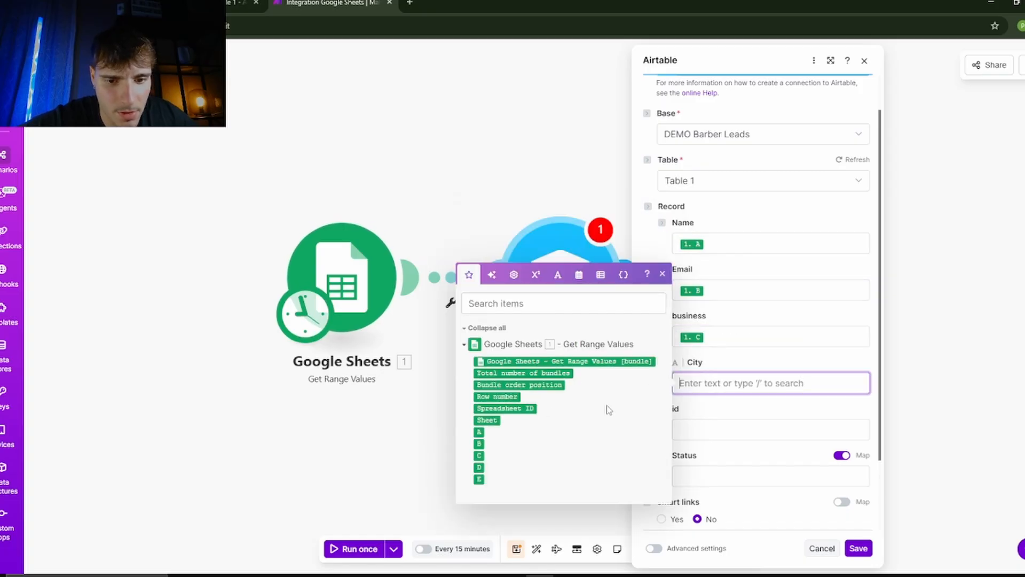
left_click(480, 467)
left_click(743, 427)
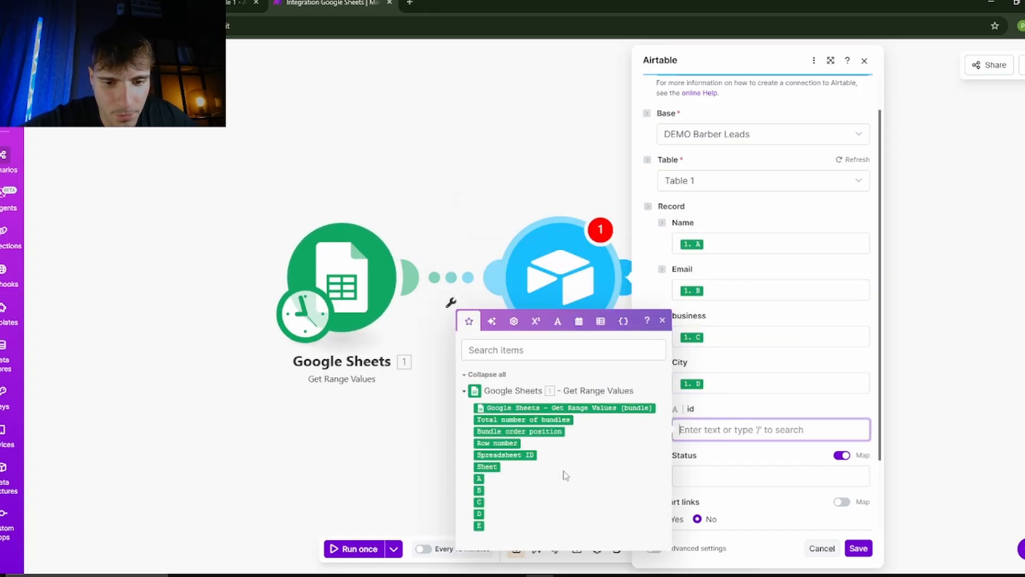
left_click(480, 525)
left_click(759, 408)
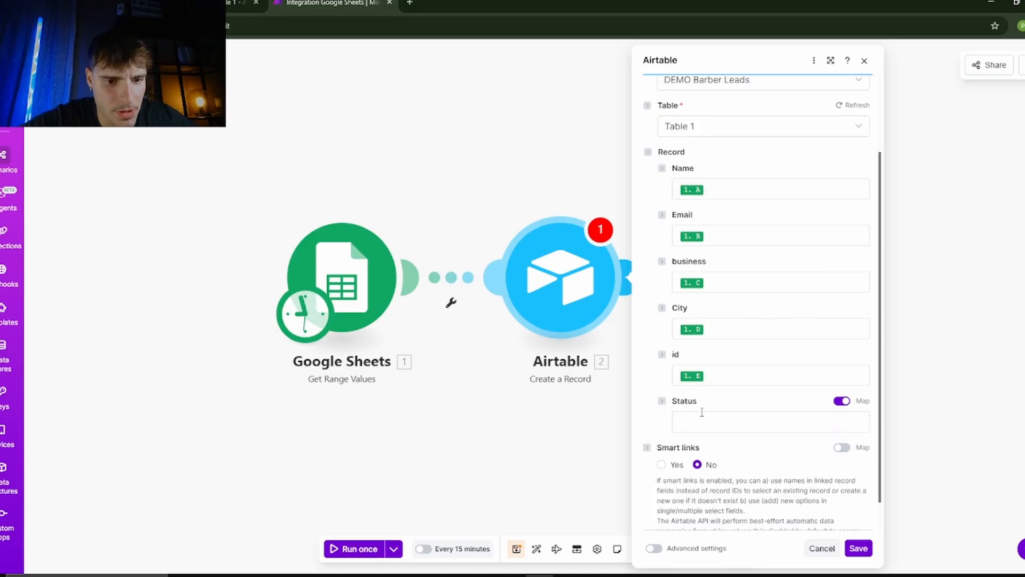
- Set the record's Status to the fixed option No Email, then save the Airtable module and the scenario
left_click(843, 401)
left_click(753, 422)
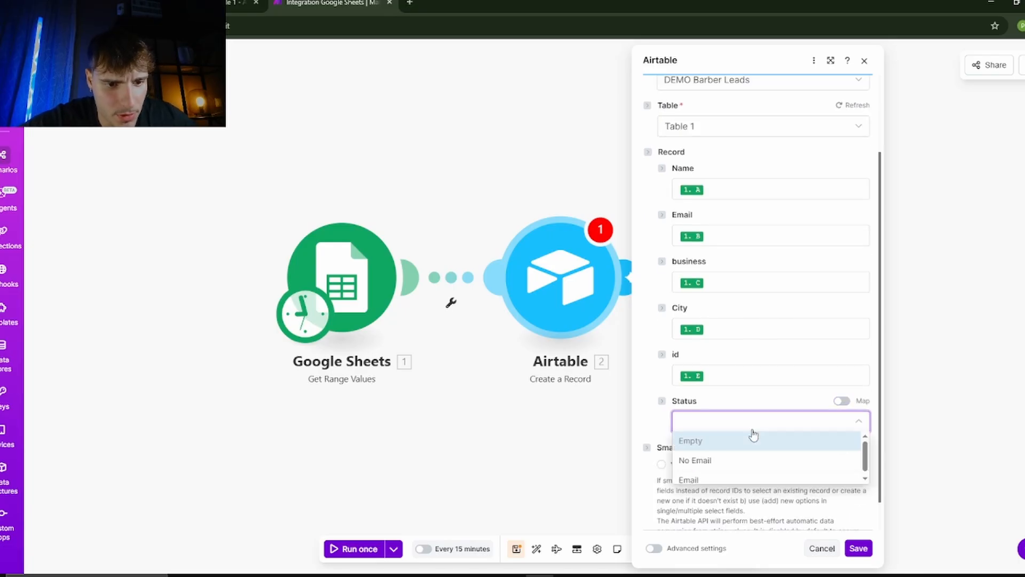
left_click(713, 465)
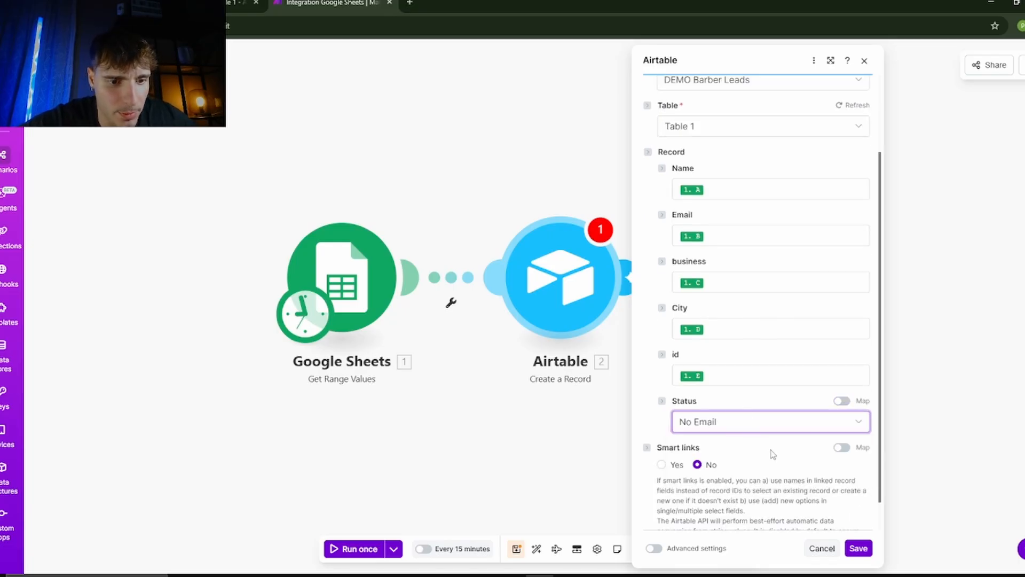
scroll(772, 454, "down", 1)
left_click(859, 549)
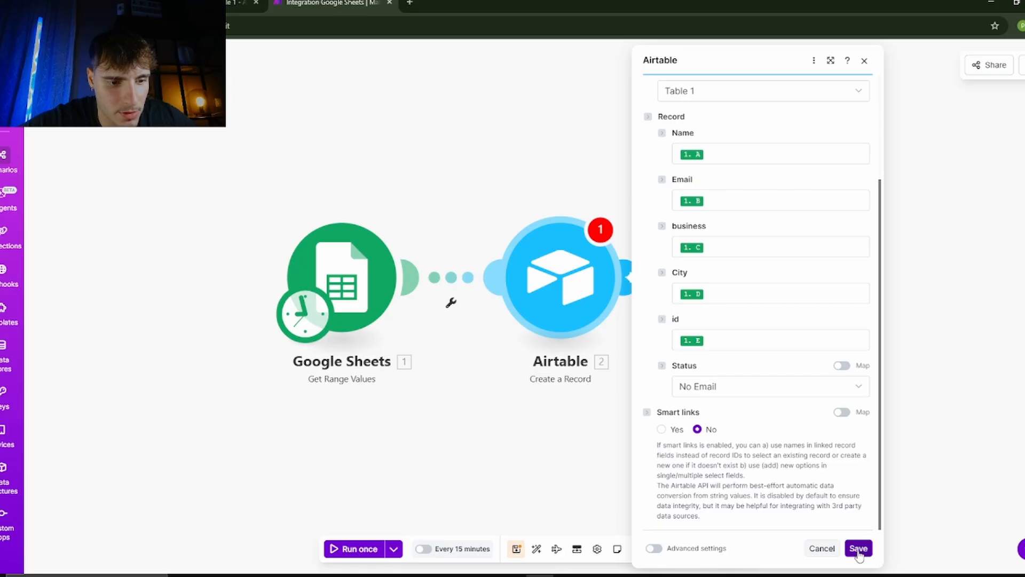
left_click(516, 548)
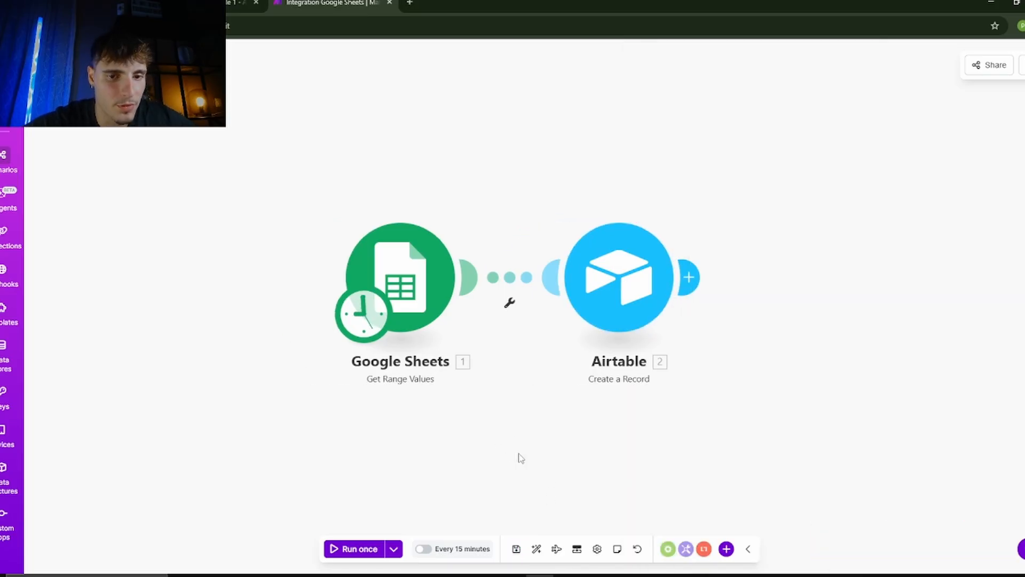
- Check the target table in Airtable, then add a Gmail Send an email module after the Airtable module in Make
left_click(234, 3)
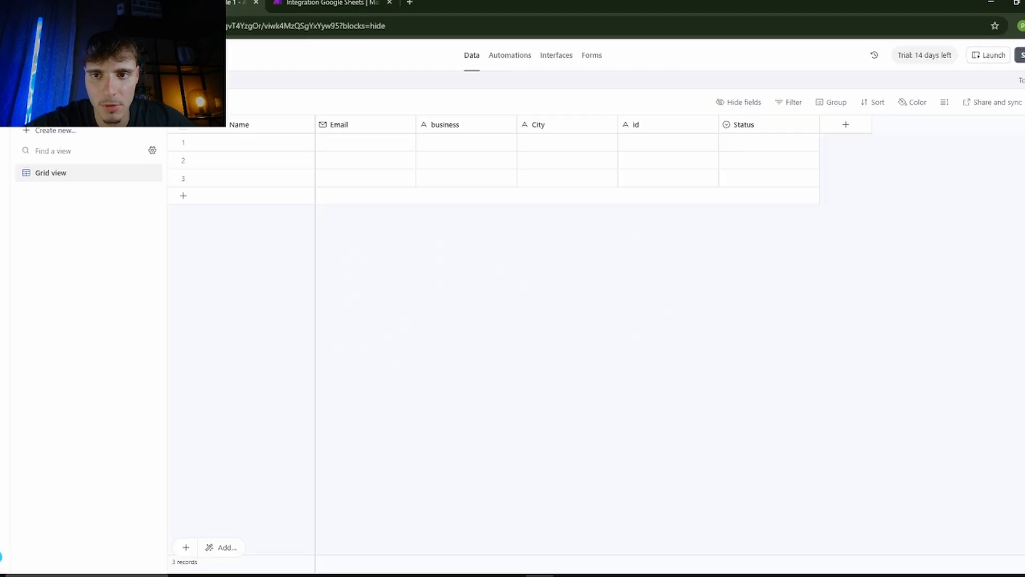
left_click(331, 3)
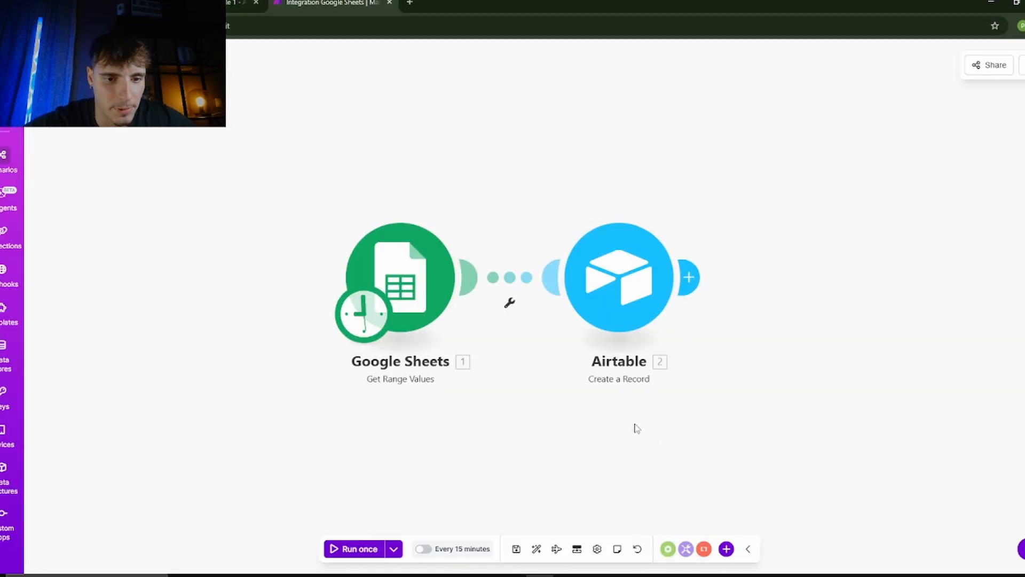
scroll(635, 426, "right", 3)
left_click(520, 274)
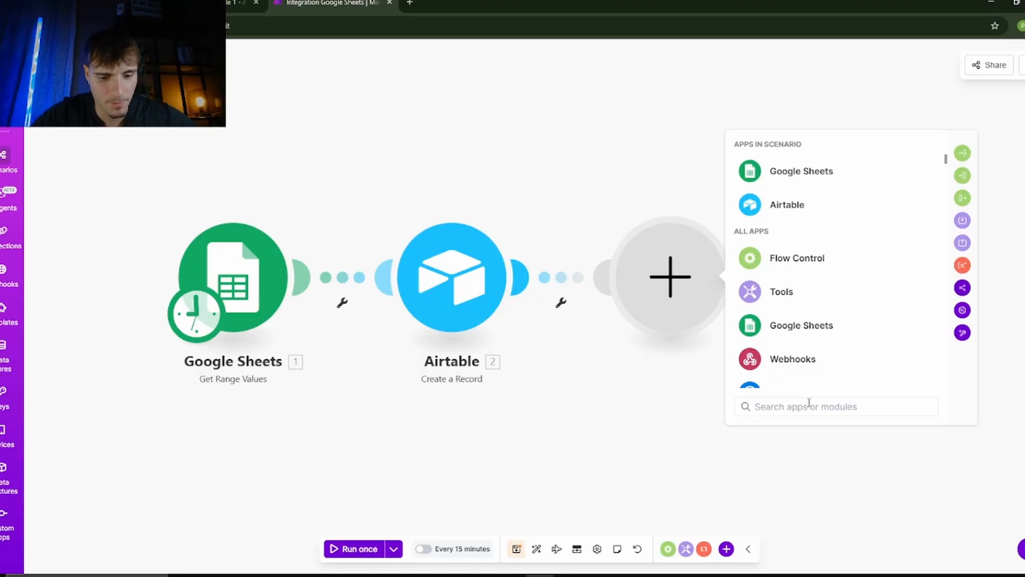
type("gmail")
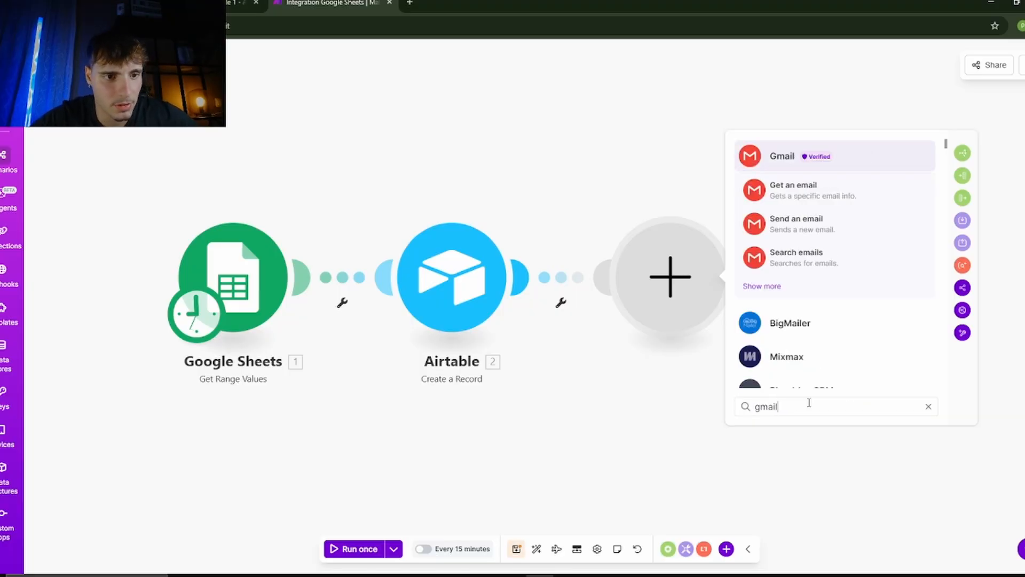
left_click(803, 228)
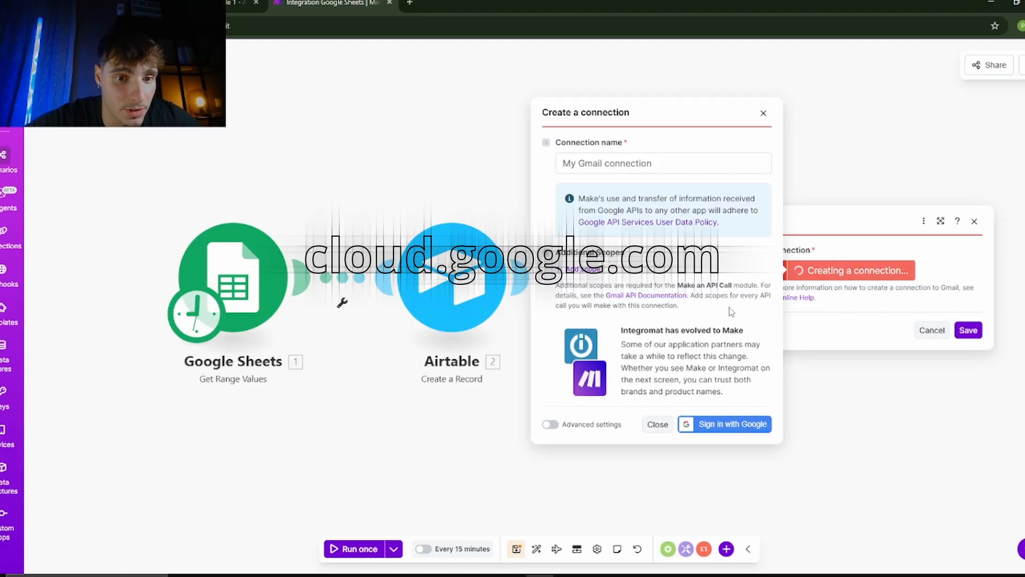
- Show the advanced settings of the new Gmail connection and locate its Client ID and Client Secret fields
left_click(585, 423)
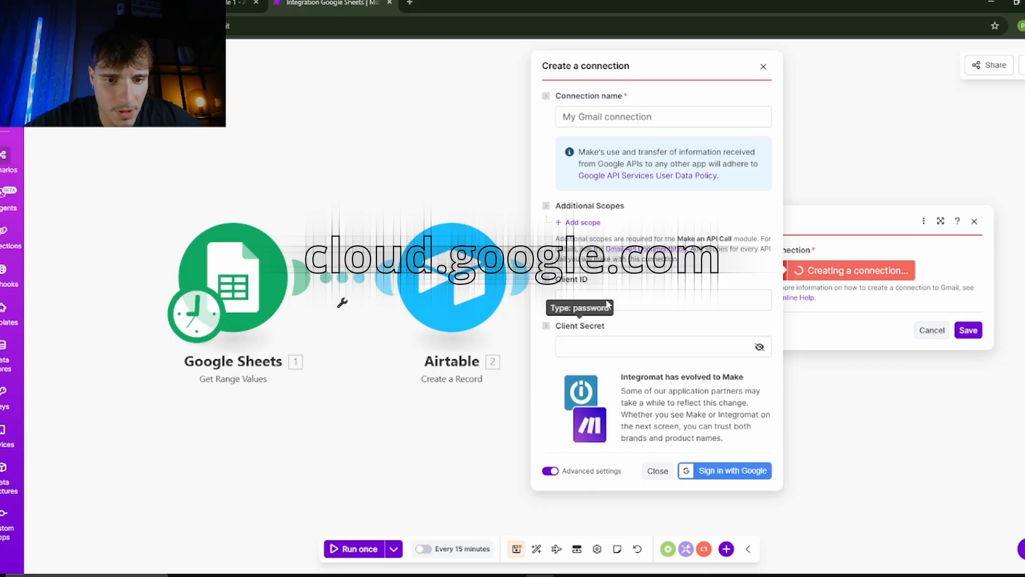
triple_click(614, 282)
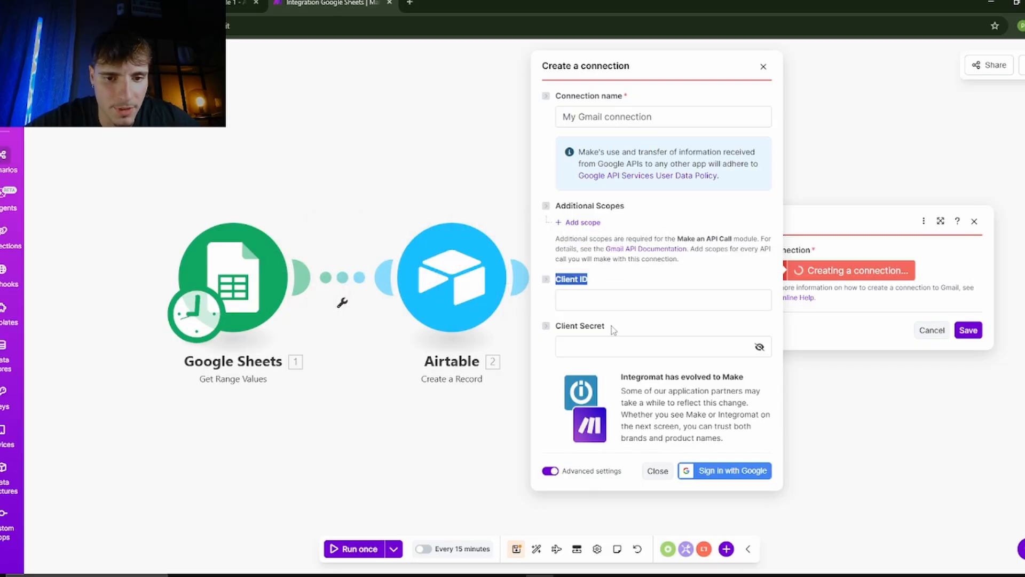
left_click_drag(609, 327, 553, 334)
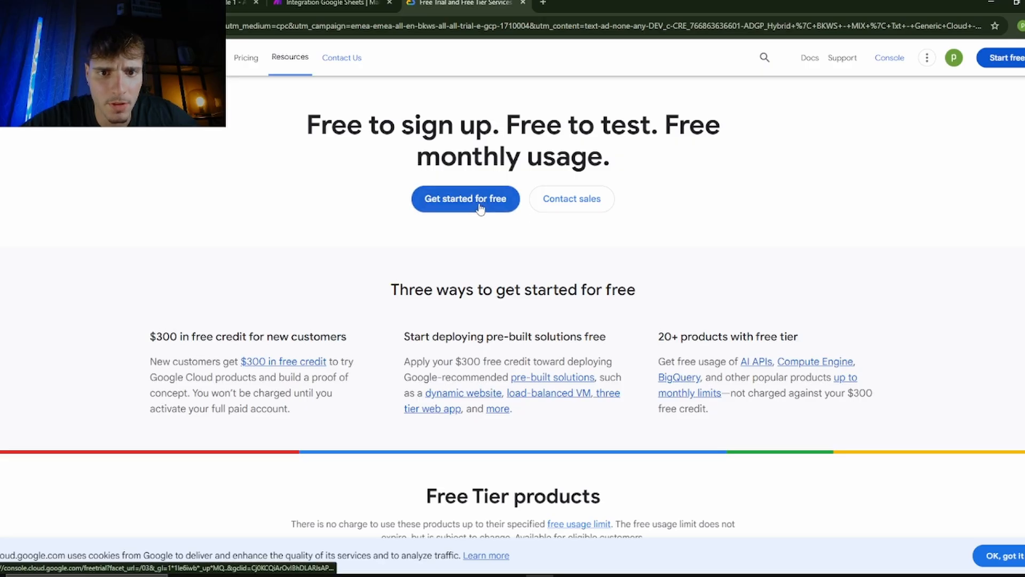
- In Google Cloud, start the free signup with Greece as the country and accept the terms
left_click(481, 200)
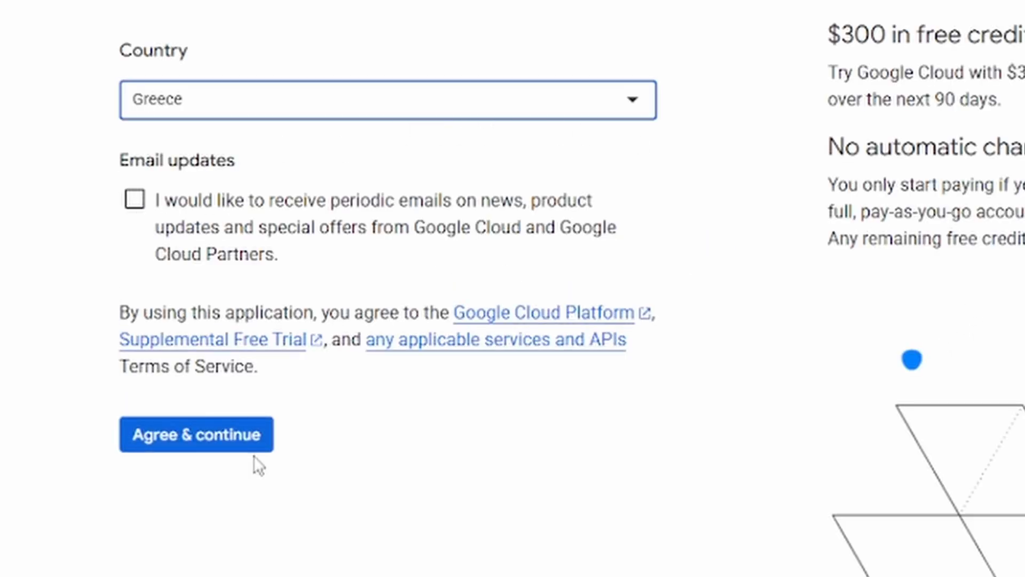
left_click(224, 436)
left_click(172, 510)
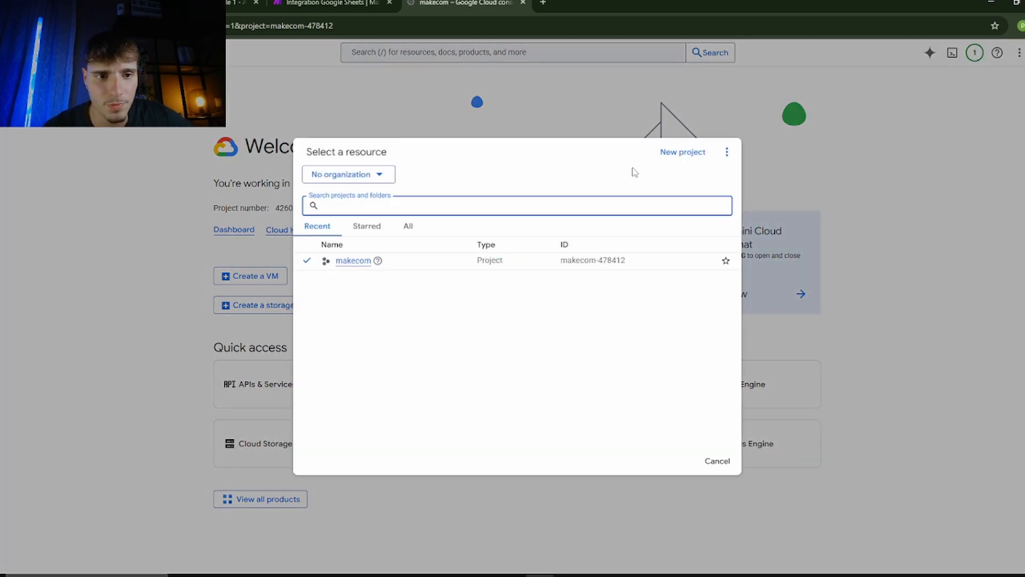
- Create a new Google Cloud project named makedotcom with no organization
left_click(668, 153)
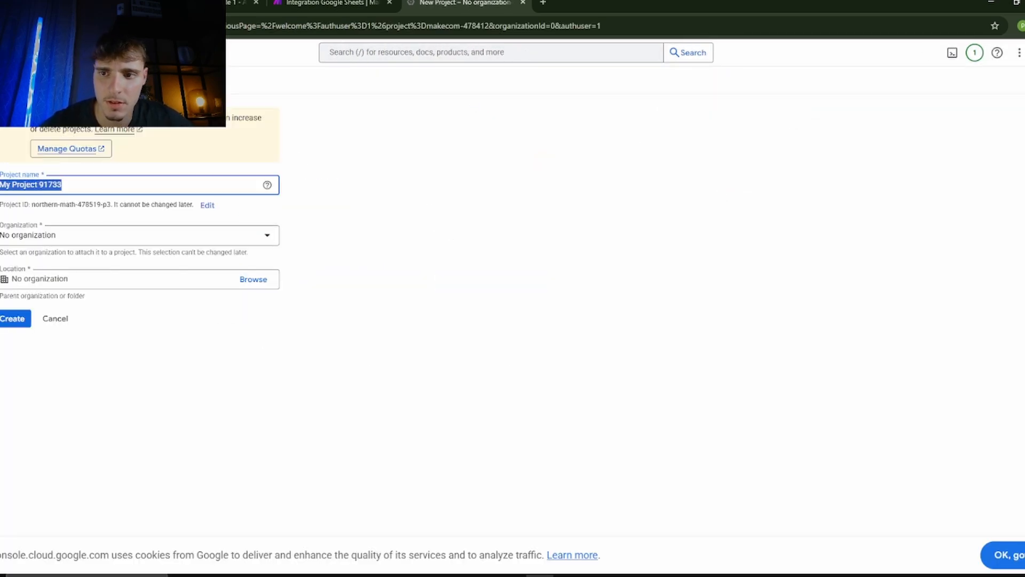
key("BackSpace")
type("makedotcom")
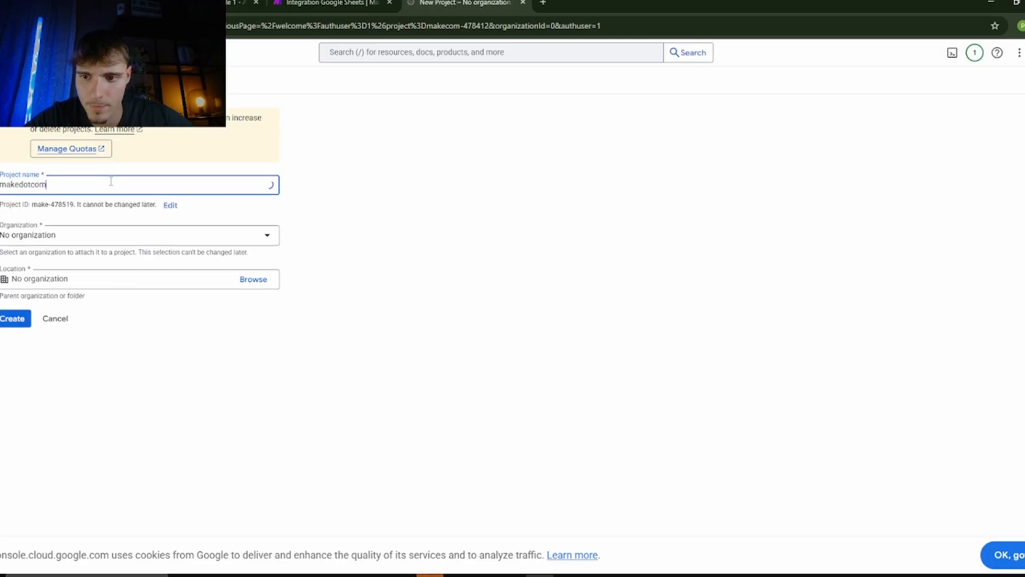
left_click(95, 235)
left_click(6, 323)
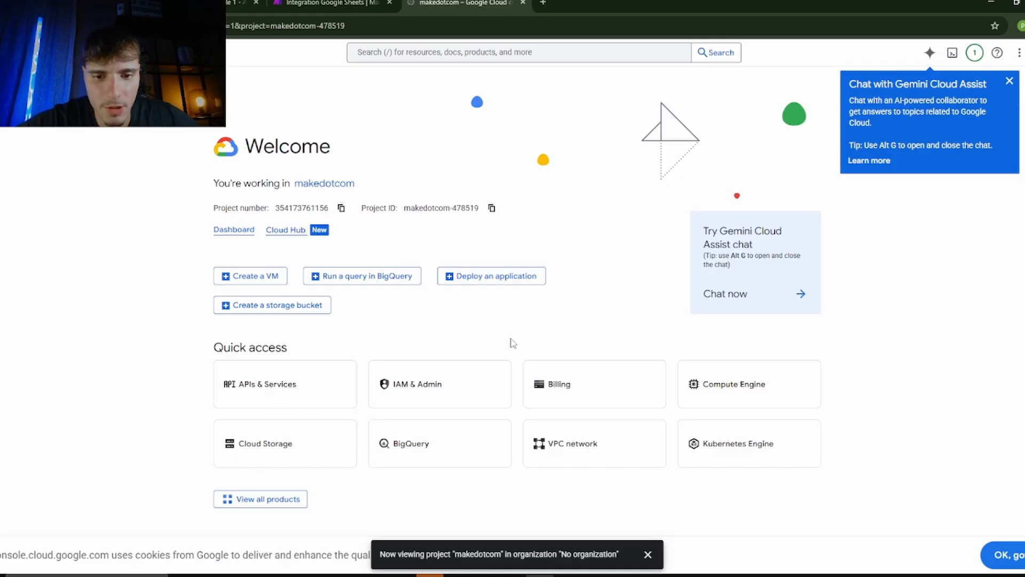
- Find the Gmail API in the API Library with the search "gmail api" and enable it for the makedotcom project
left_click(438, 366)
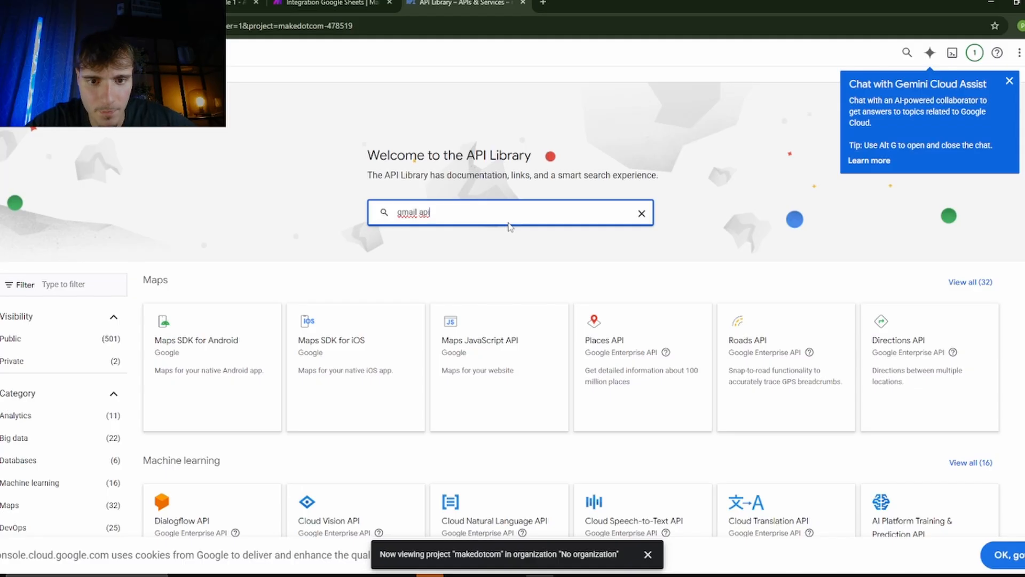
key("Return")
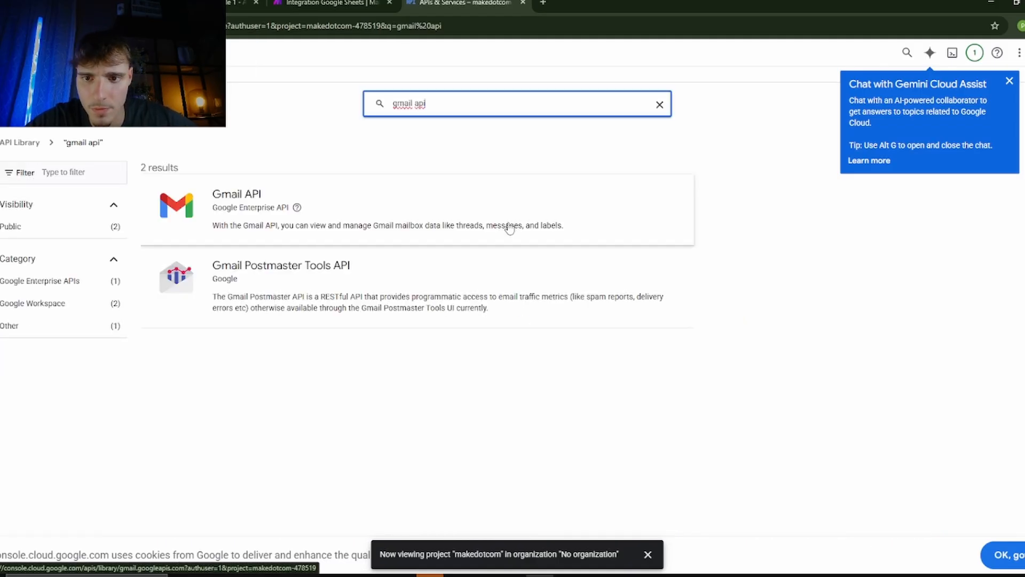
left_click(212, 232)
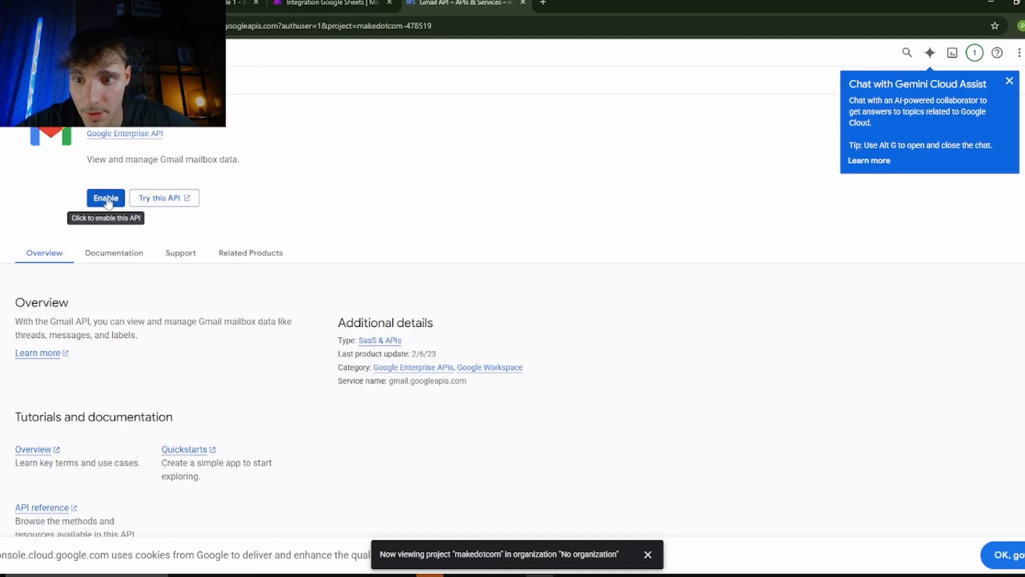
left_click(106, 198)
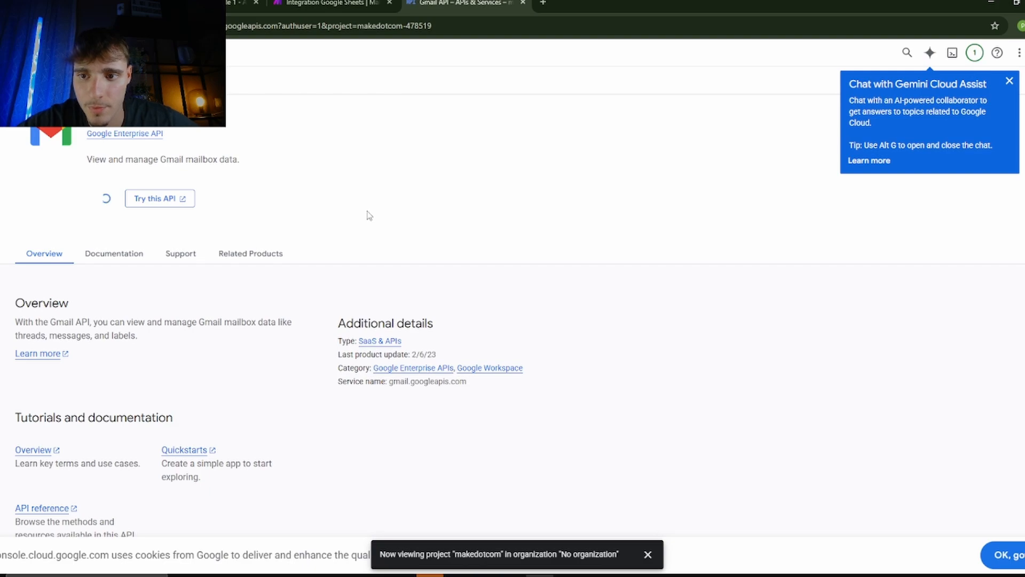
- Start configuring the project's OAuth consent with the app name makedocom and the account's e-mail as the user support email
left_click(87, 180)
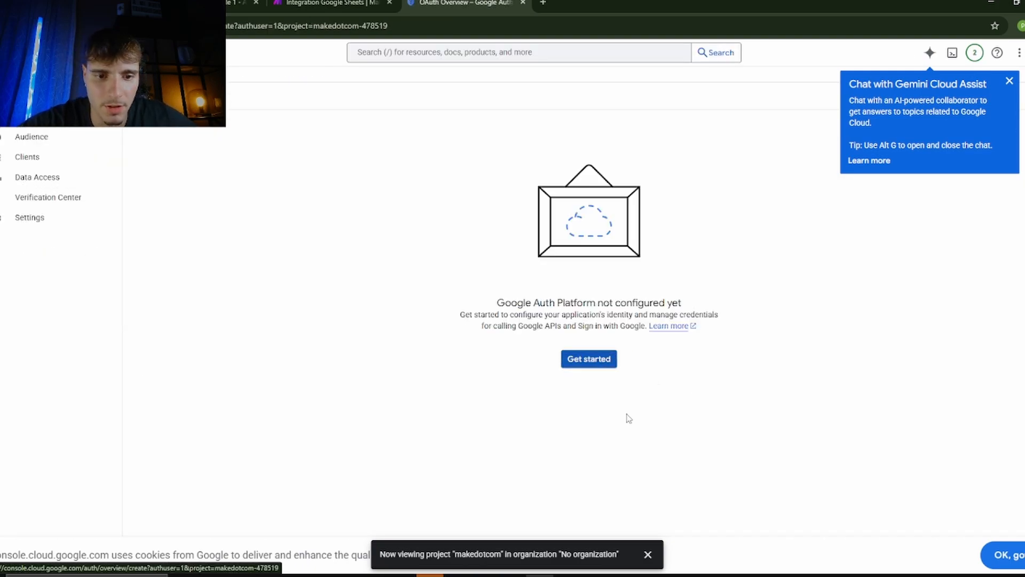
left_click(589, 358)
type("makedocom")
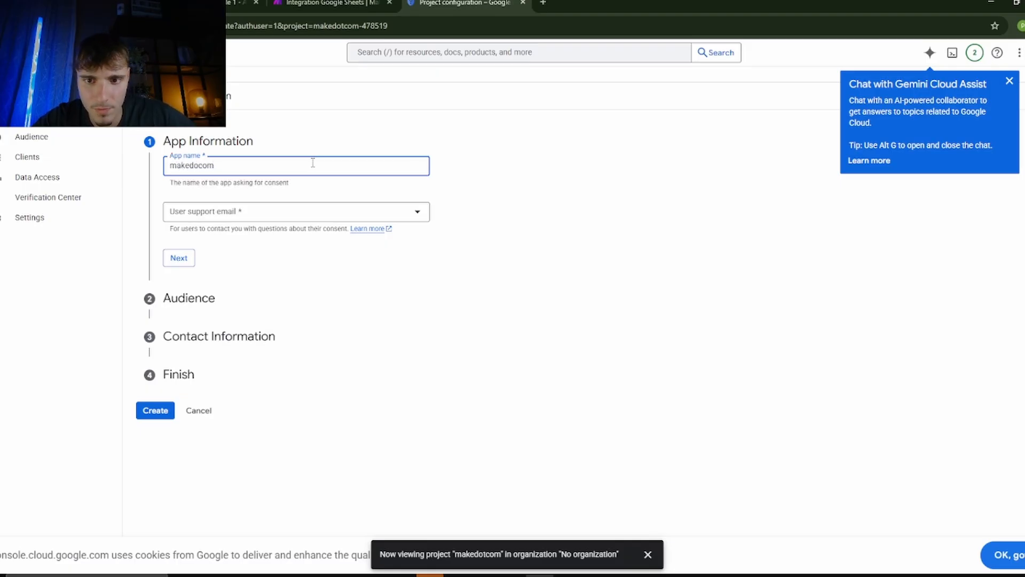
left_click(248, 213)
left_click(260, 216)
left_click(179, 257)
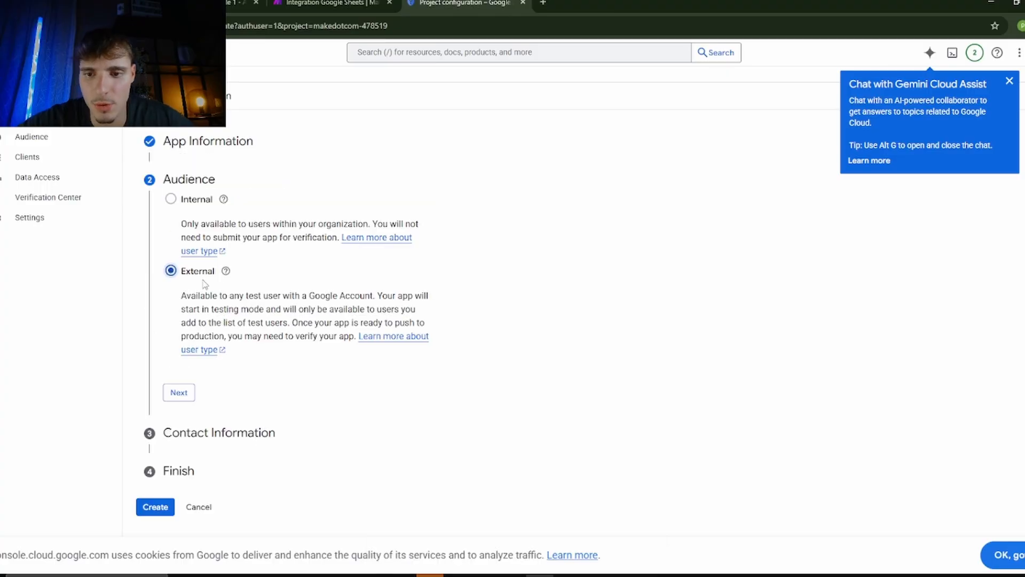
- Use the External audience, enter the contact e-mail, agree to the user data policy and create the OAuth configuration
left_click(180, 392)
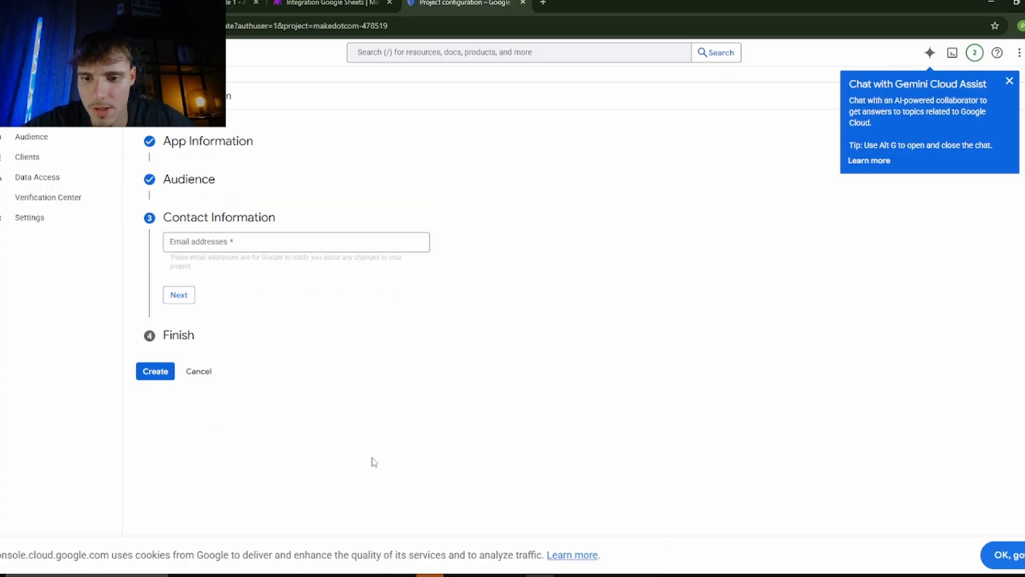
left_click(282, 249)
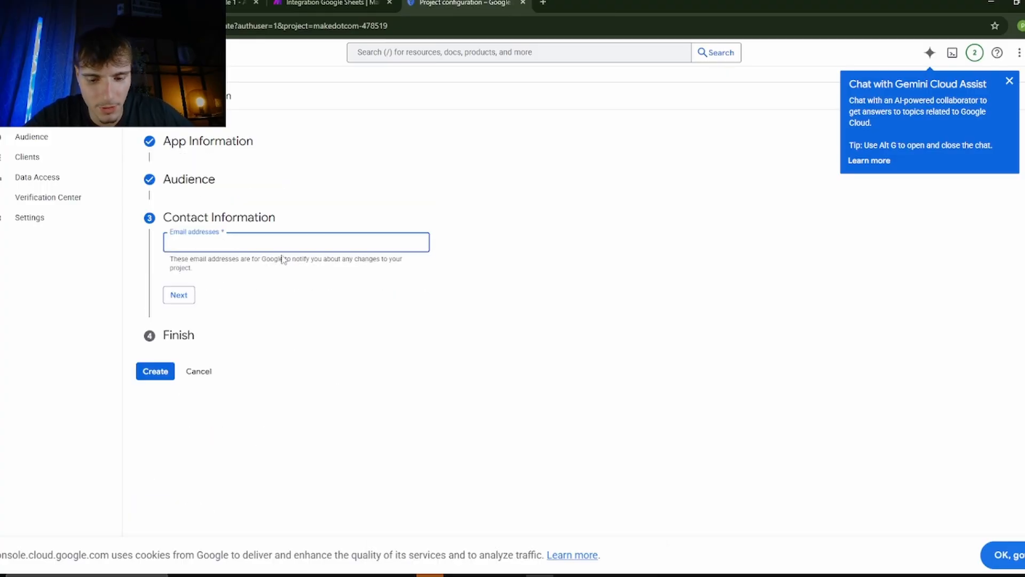
left_click(158, 273)
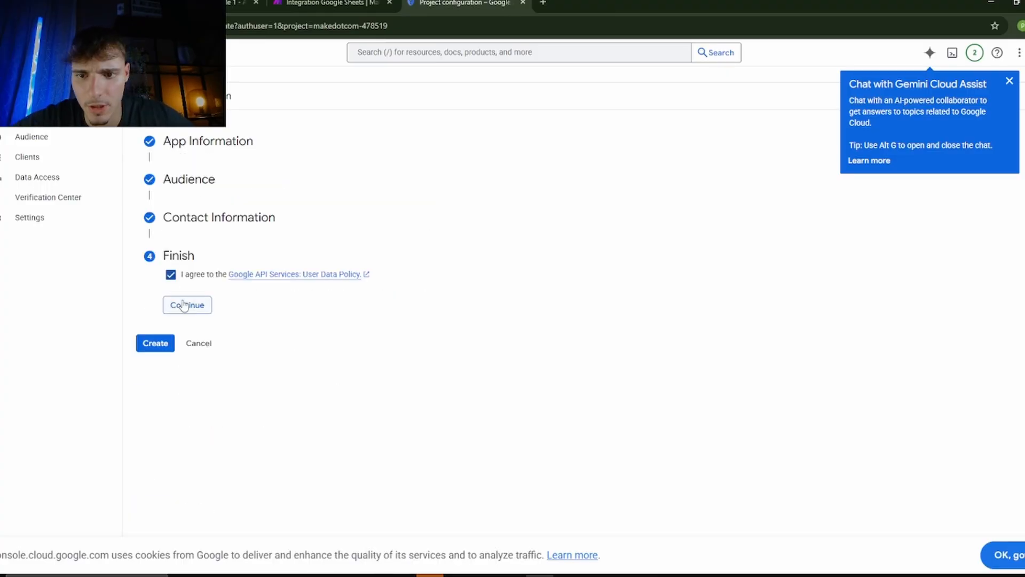
left_click(183, 305)
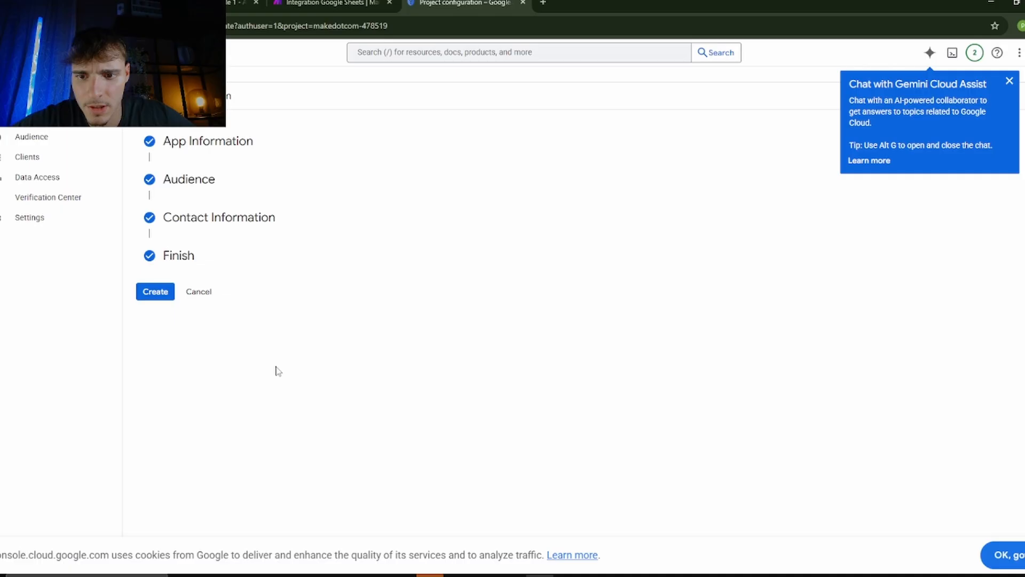
left_click(159, 293)
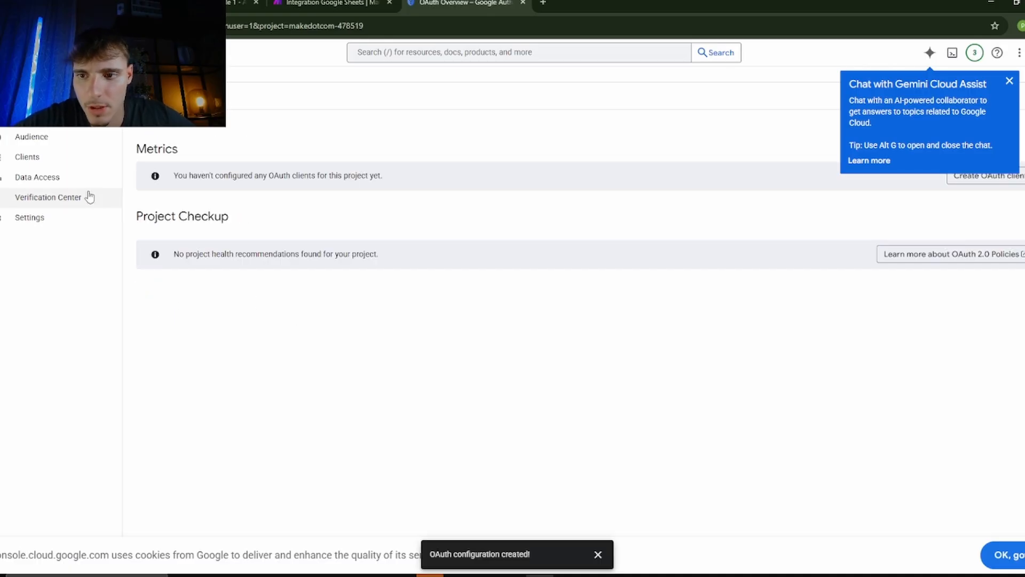
- Start a new OAuth client of type Web application and name it makedotcom
left_click(46, 159)
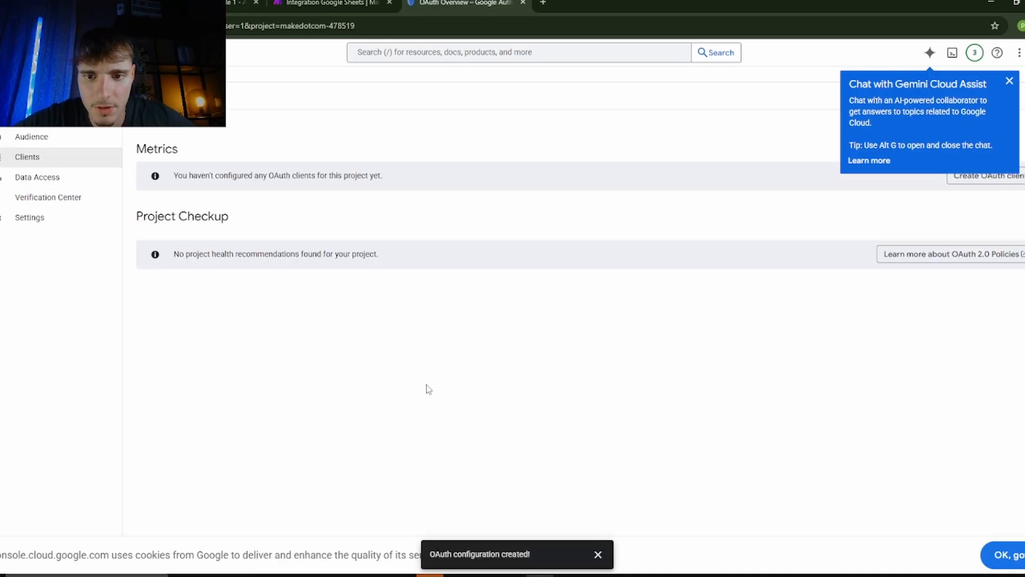
left_click(235, 96)
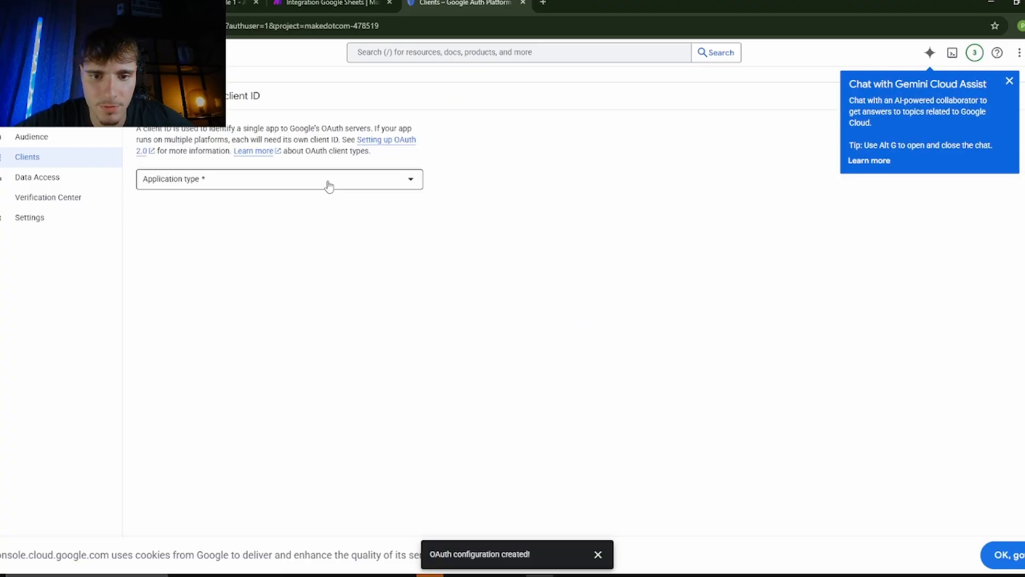
left_click(315, 183)
left_click(273, 204)
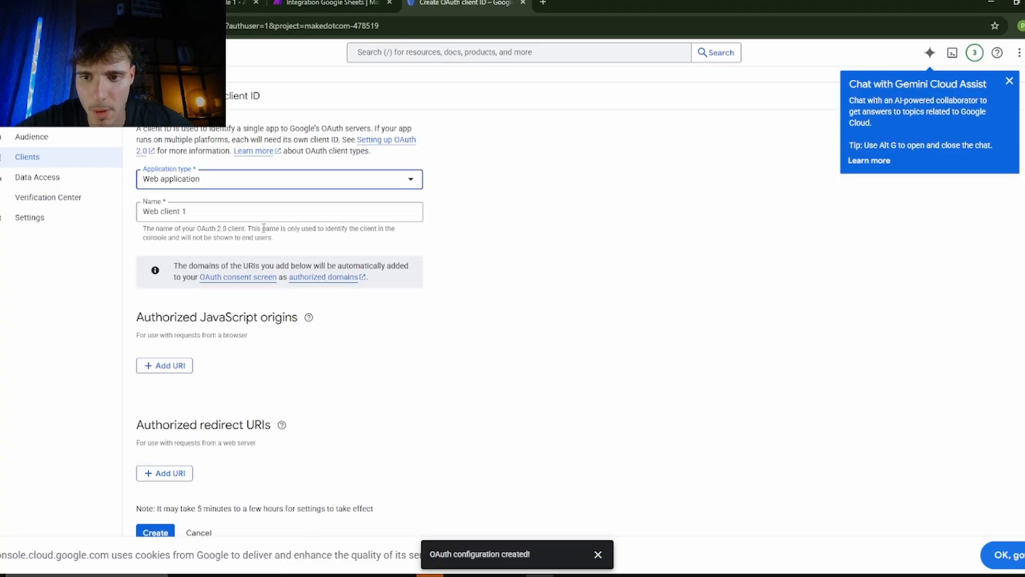
triple_click(197, 212)
type("makedotcom")
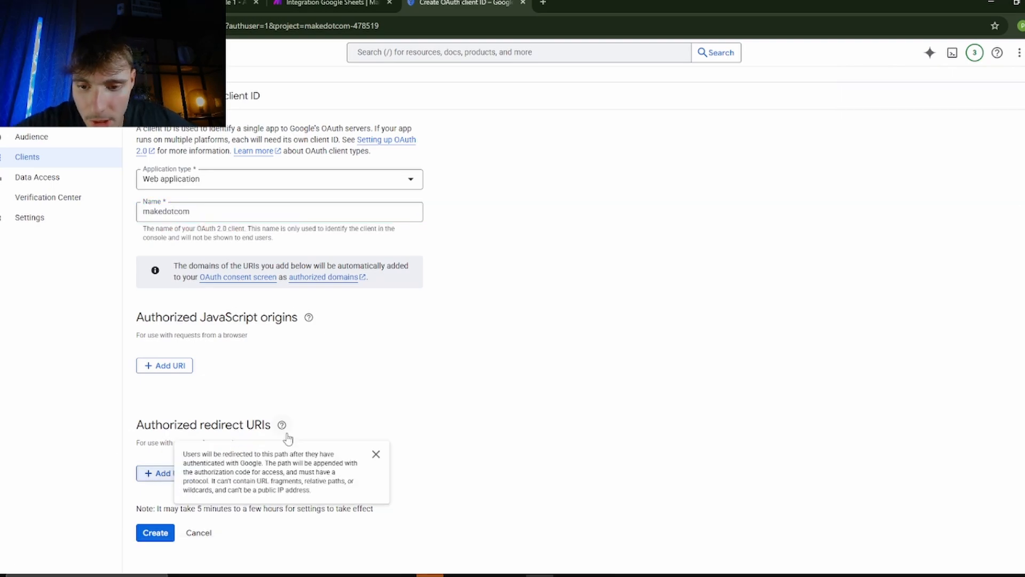
left_click(184, 476)
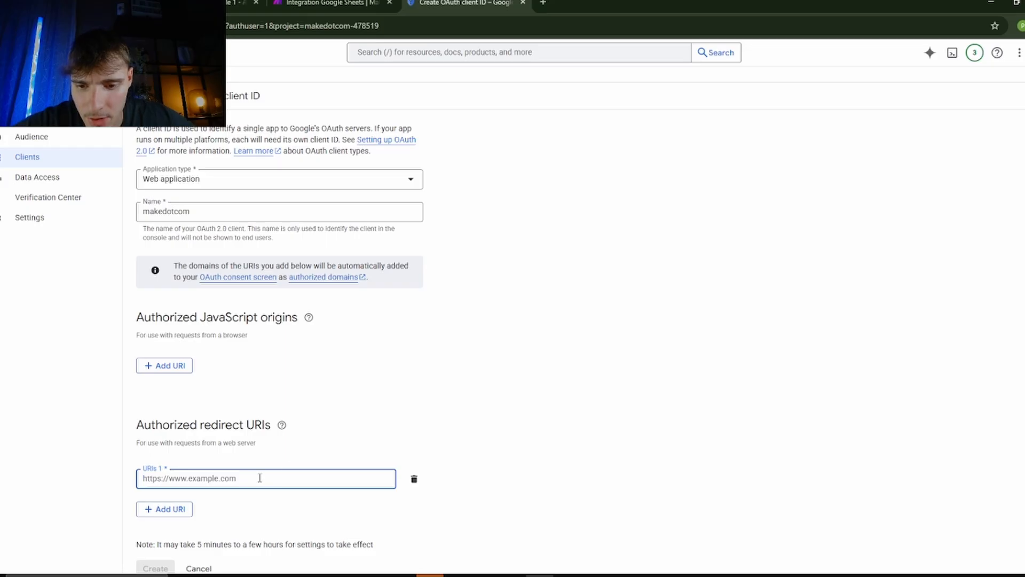
type("ht")
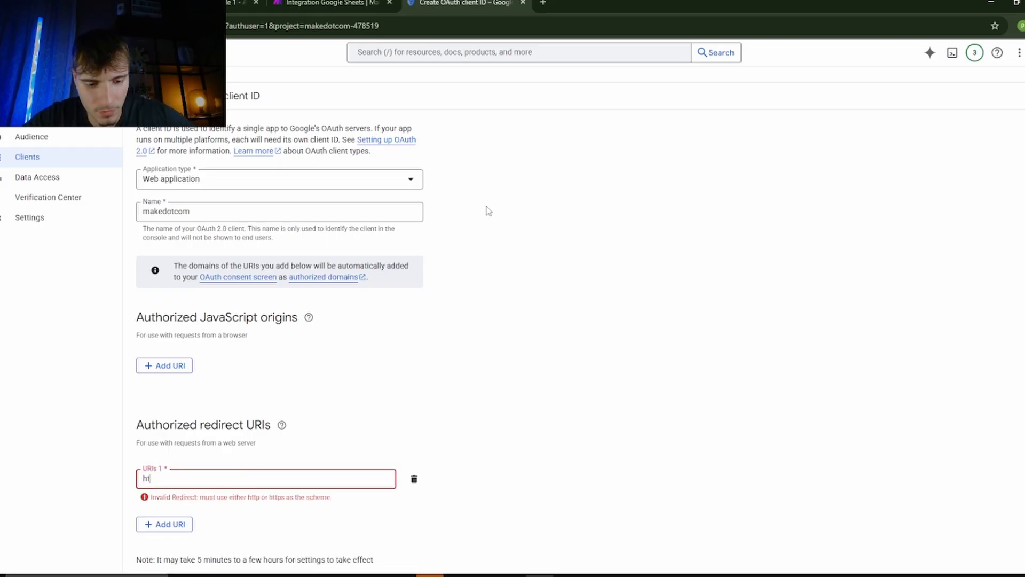
type("tps:")
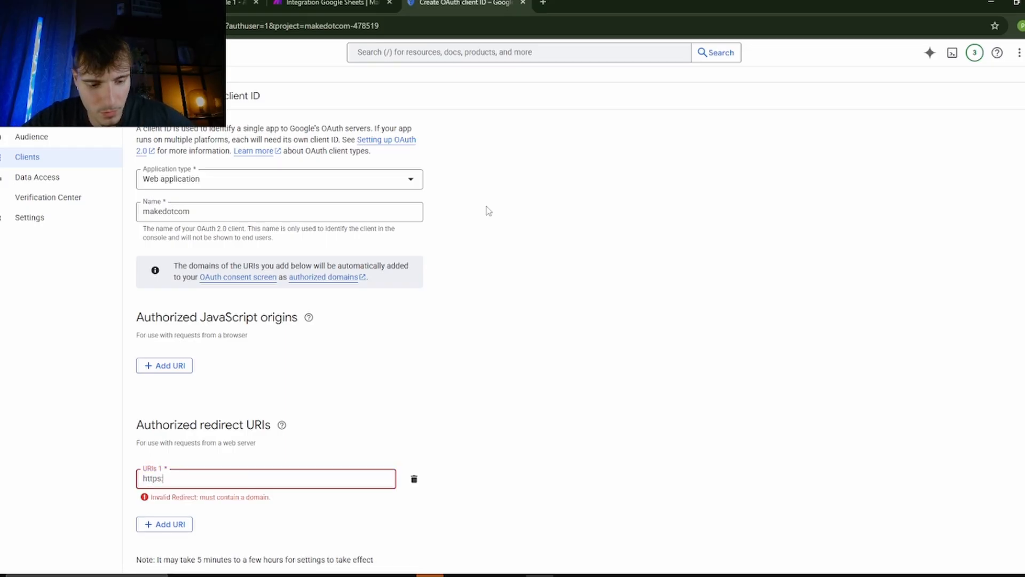
type("//make")
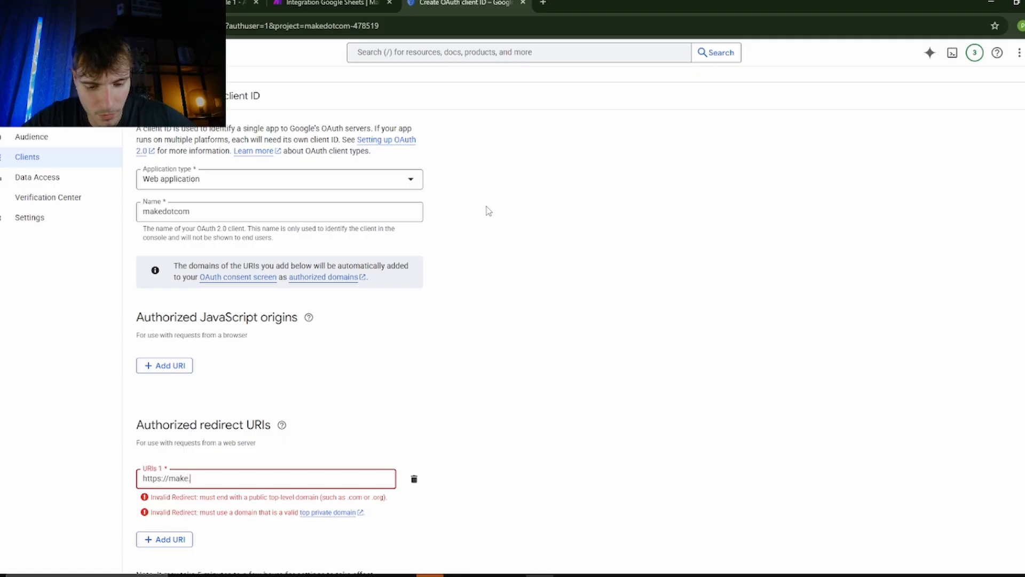
type(".com")
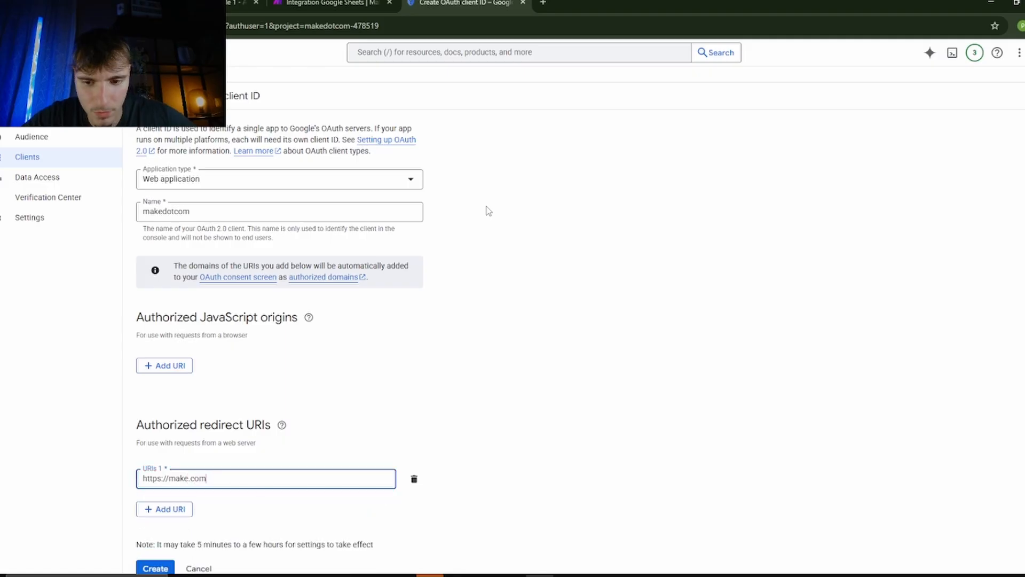
left_click(170, 509)
left_click_drag(165, 478, 126, 483)
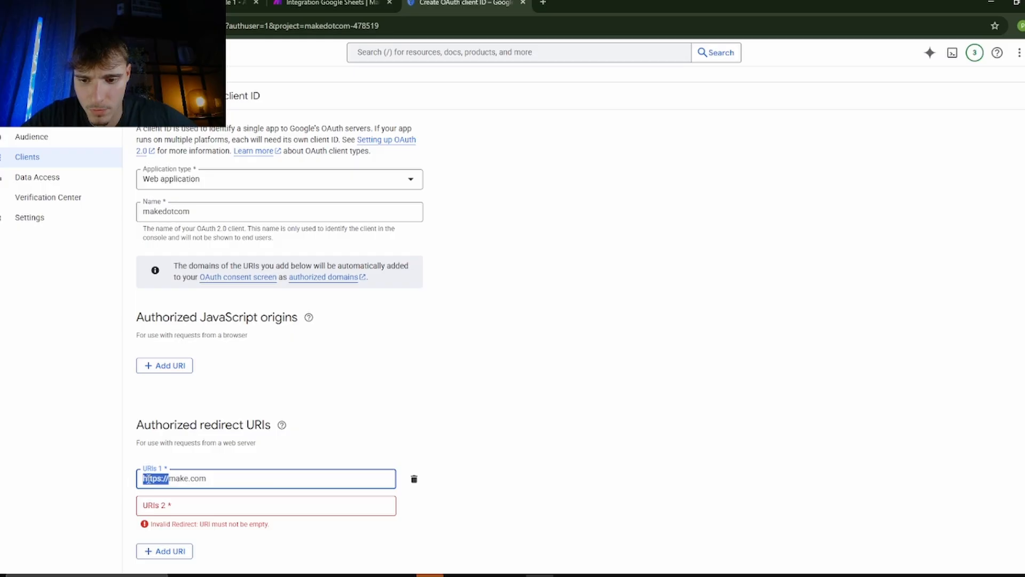
key("ctrl+c")
left_click(185, 504)
key("ctrl+v")
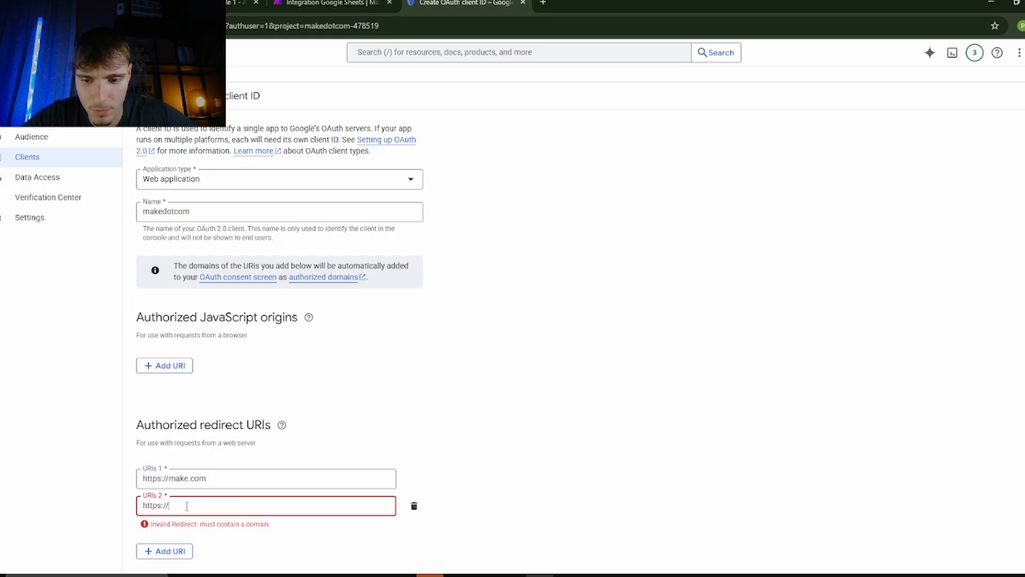
type("integromat.")
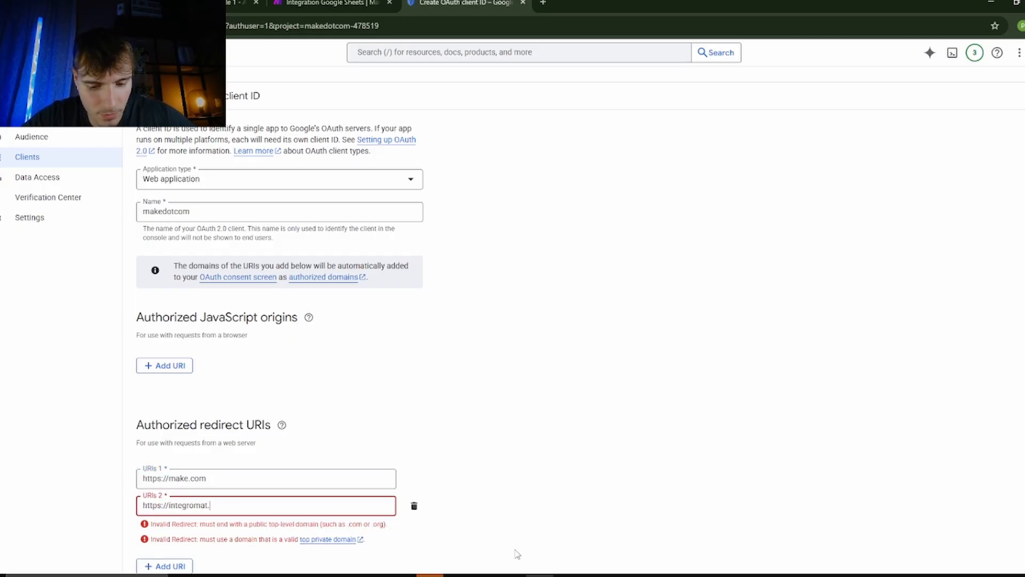
type("com")
scroll(517, 554, "down", 1)
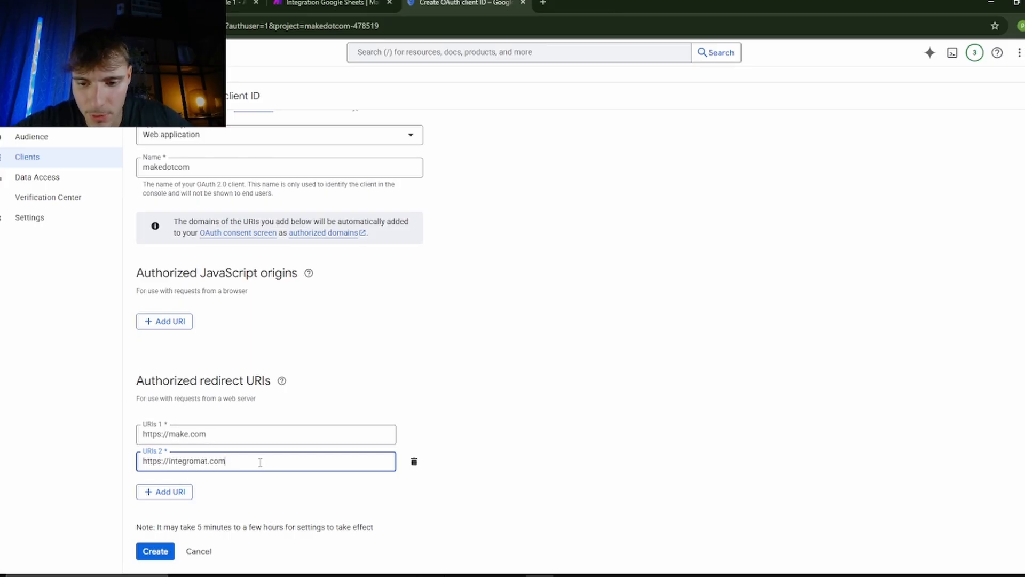
left_click(159, 553)
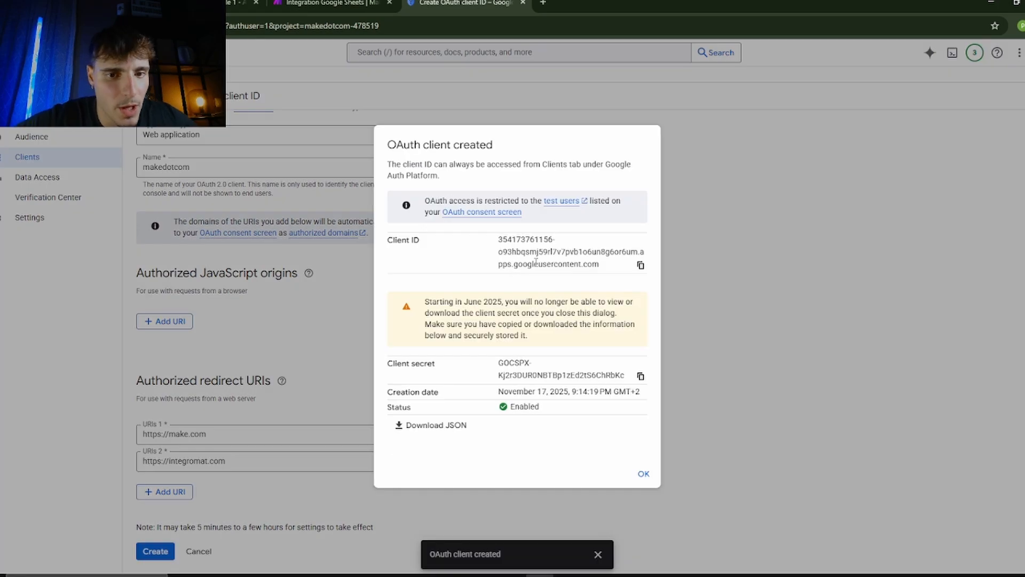
- Copy the new client ID and paste it into the Client ID field of the Gmail connection in Make
left_click(640, 265)
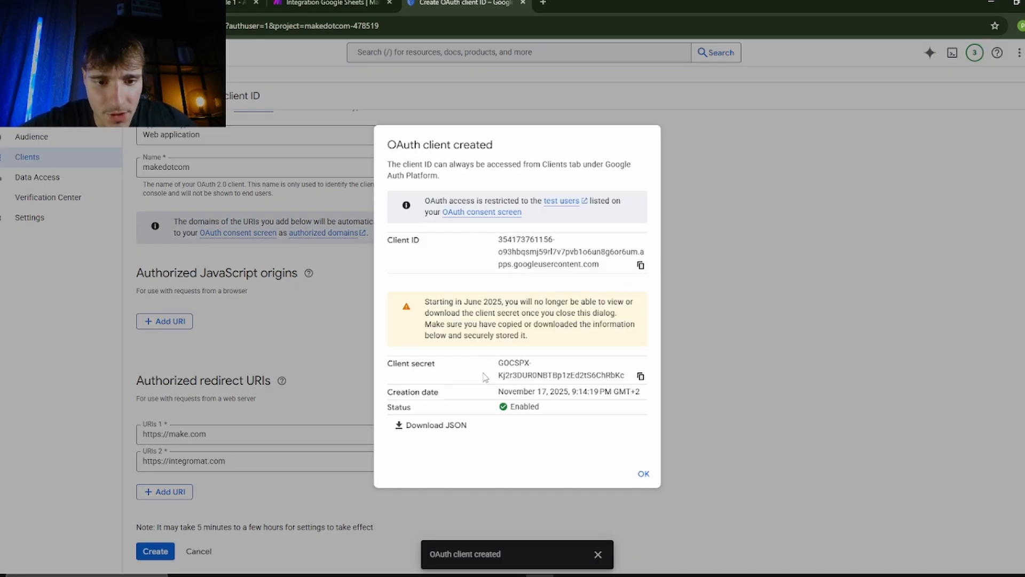
left_click(357, 4)
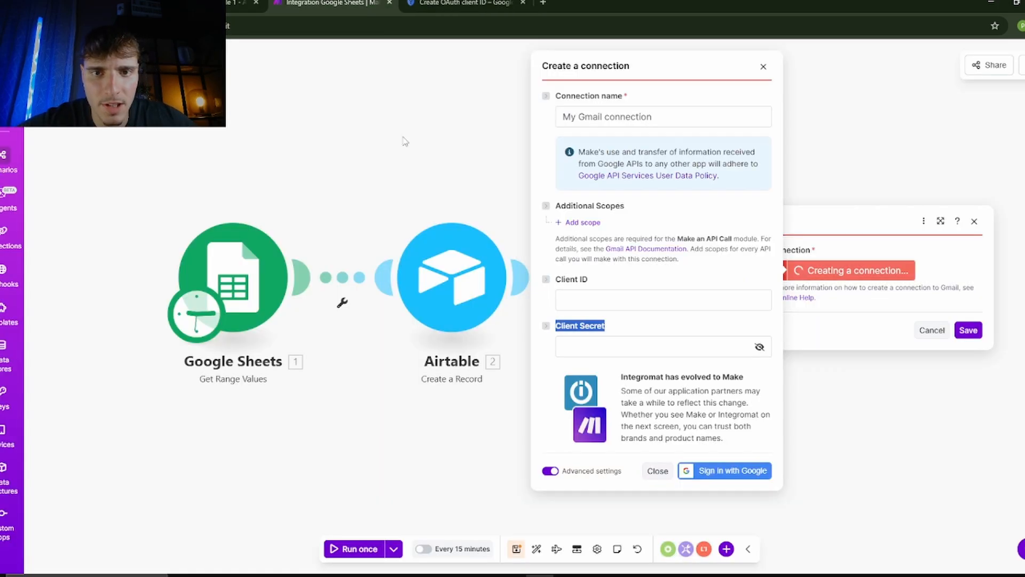
left_click(624, 300)
key("ctrl+v")
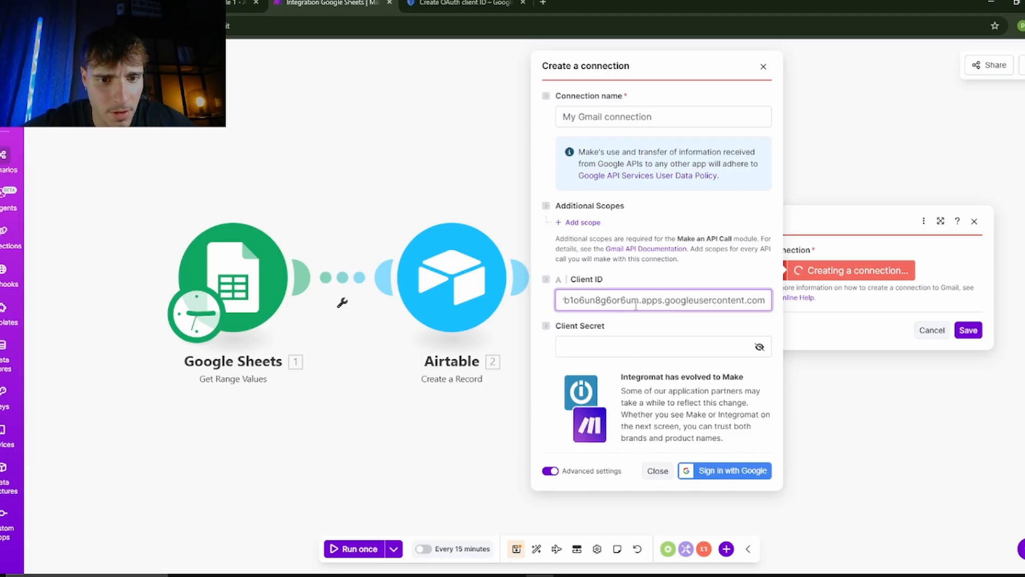
- Copy the client secret from Google Cloud into the Client Secret field of the Make Gmail connection and sign in with Google
left_click(460, 3)
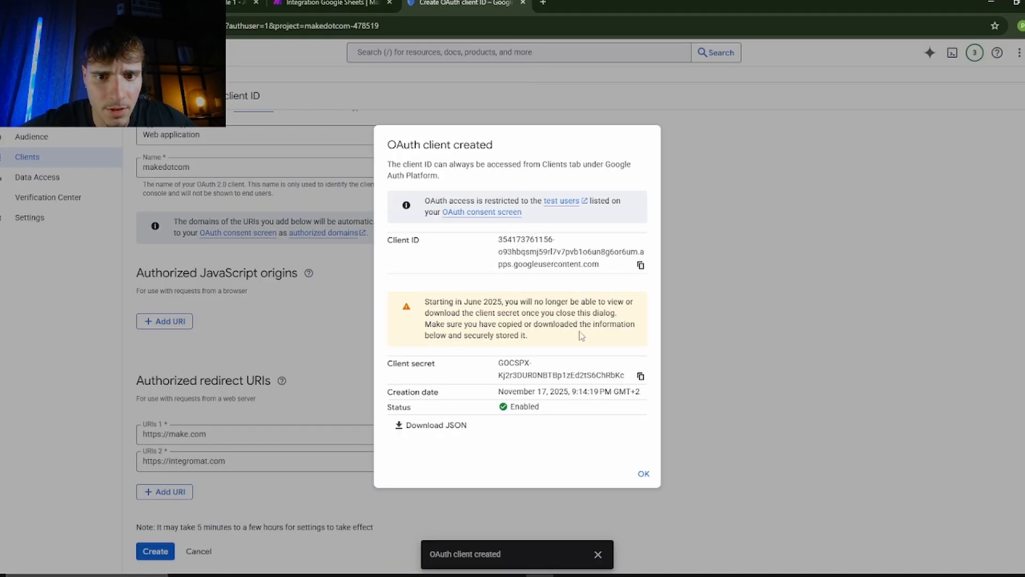
left_click(642, 378)
left_click(331, 3)
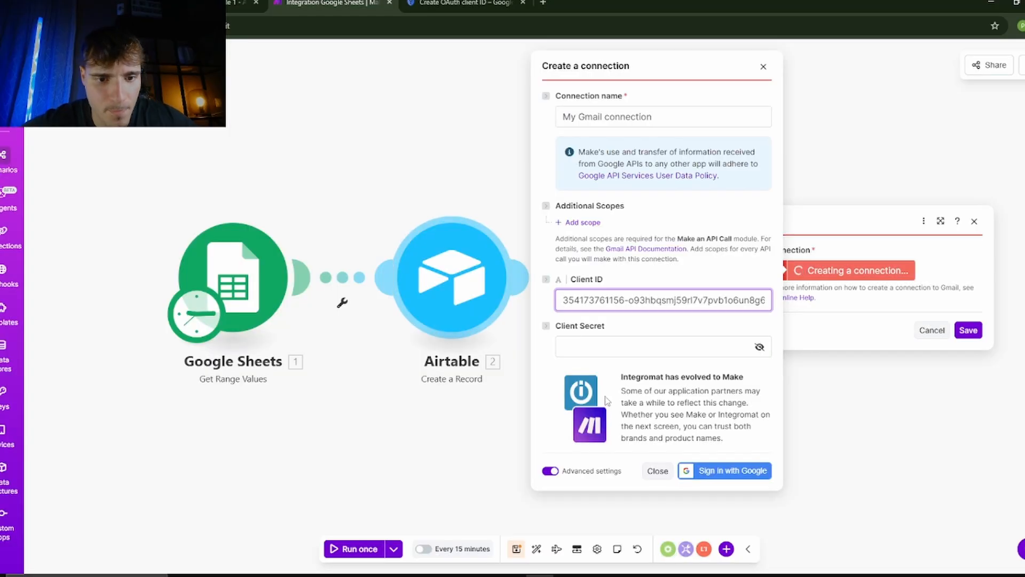
left_click(668, 347)
key("ctrl+v")
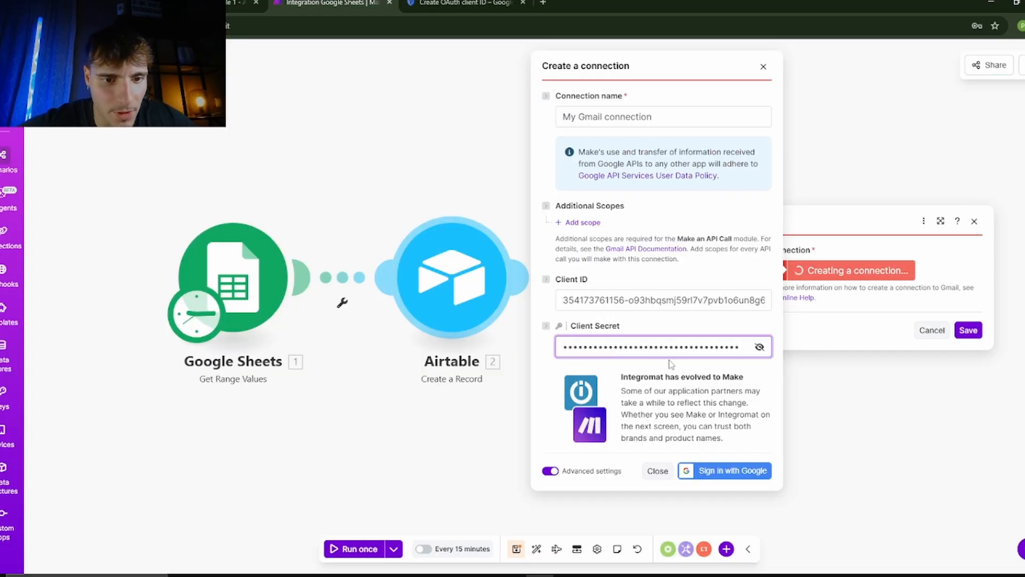
left_click(729, 470)
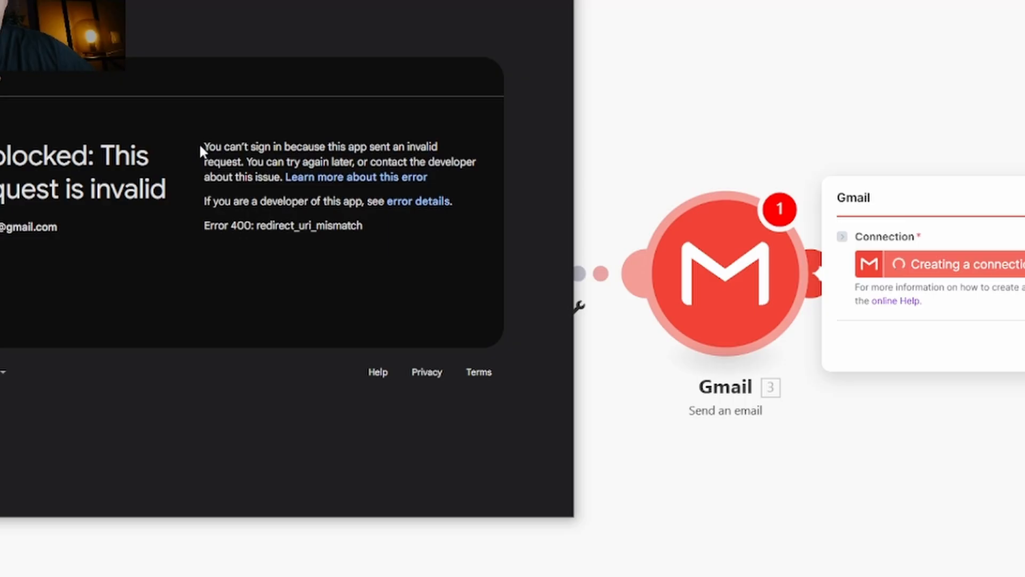
- Examine the error details on the Google sign-in page opened for the Gmail connection
left_click_drag(201, 145, 496, 264)
left_click(495, 258)
left_click(715, 171)
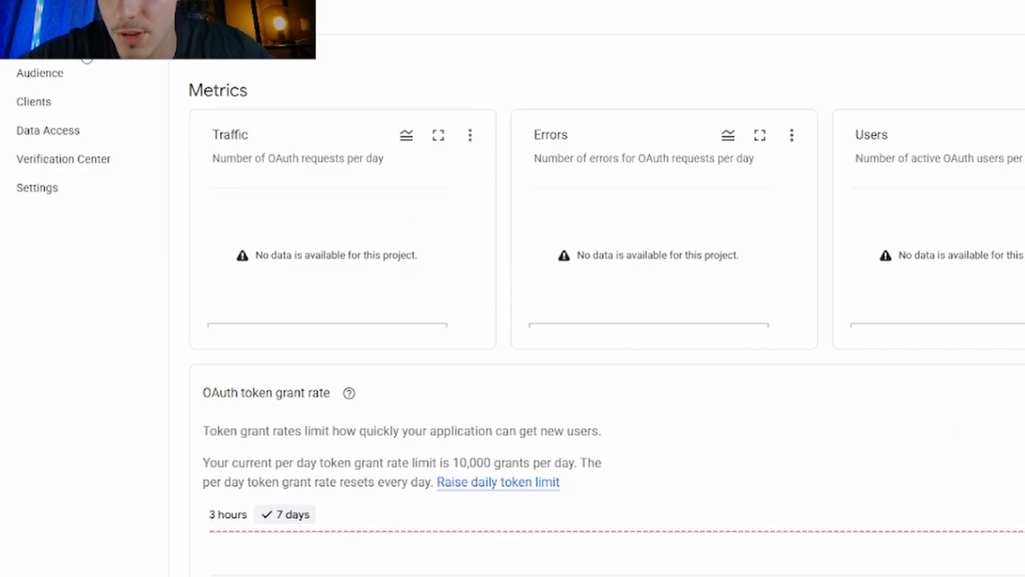
- Add make.com and integromat.com as authorized domains in the OAuth app's branding settings and save them
left_click(39, 45)
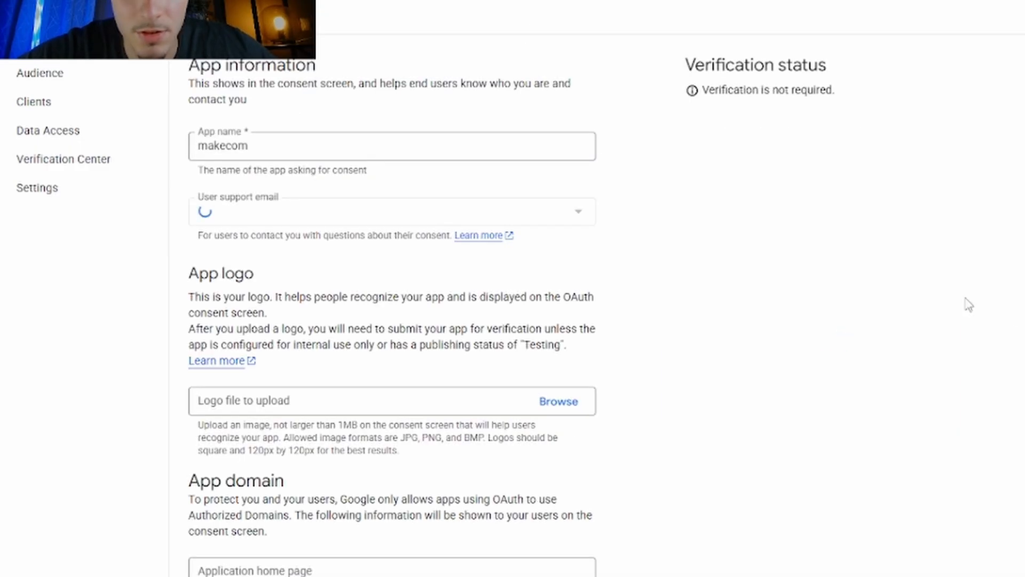
scroll(641, 380, "down", 3)
scroll(343, 384, "down", 1)
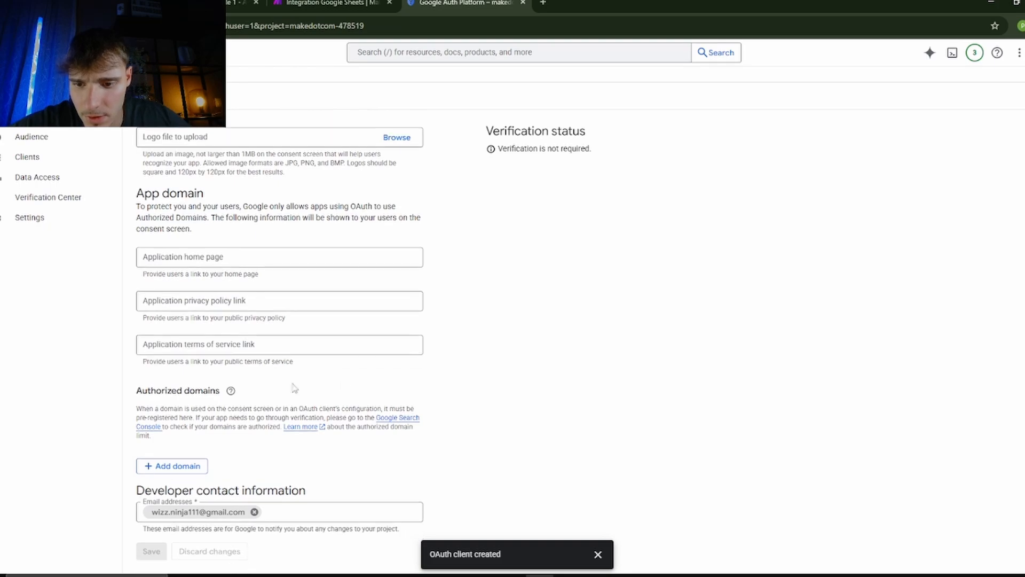
left_click(183, 465)
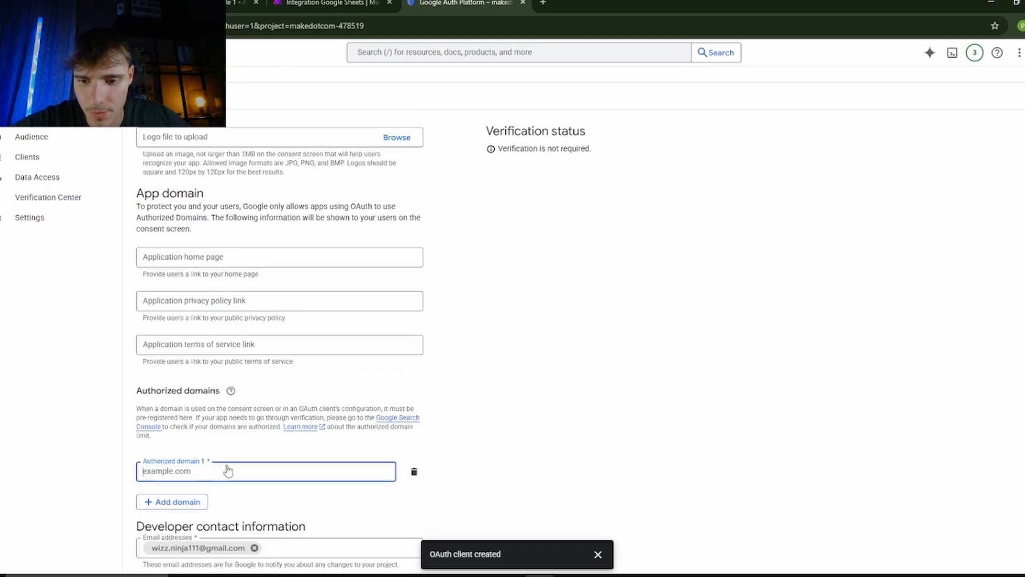
type("make.com")
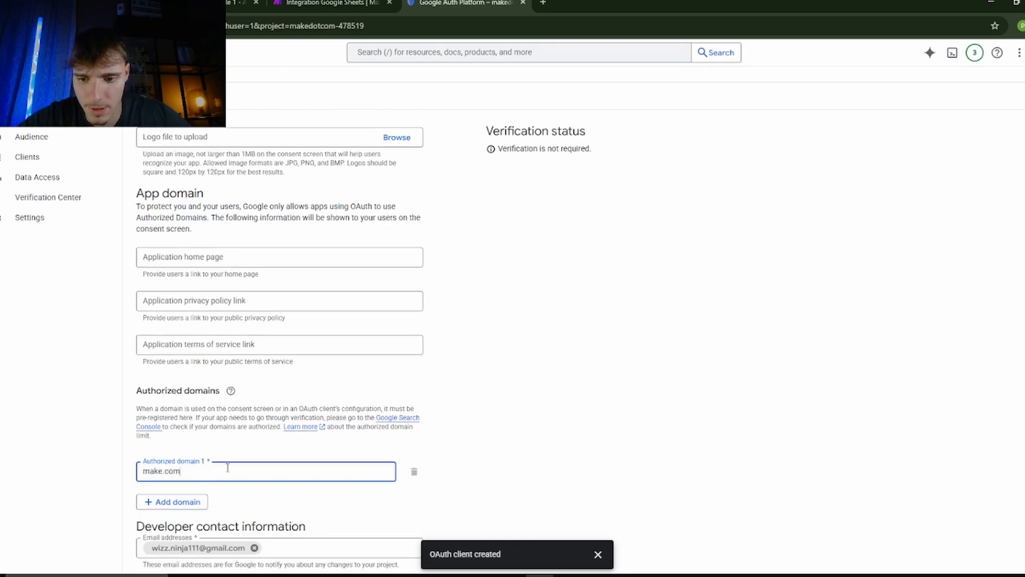
left_click(189, 502)
type("inte")
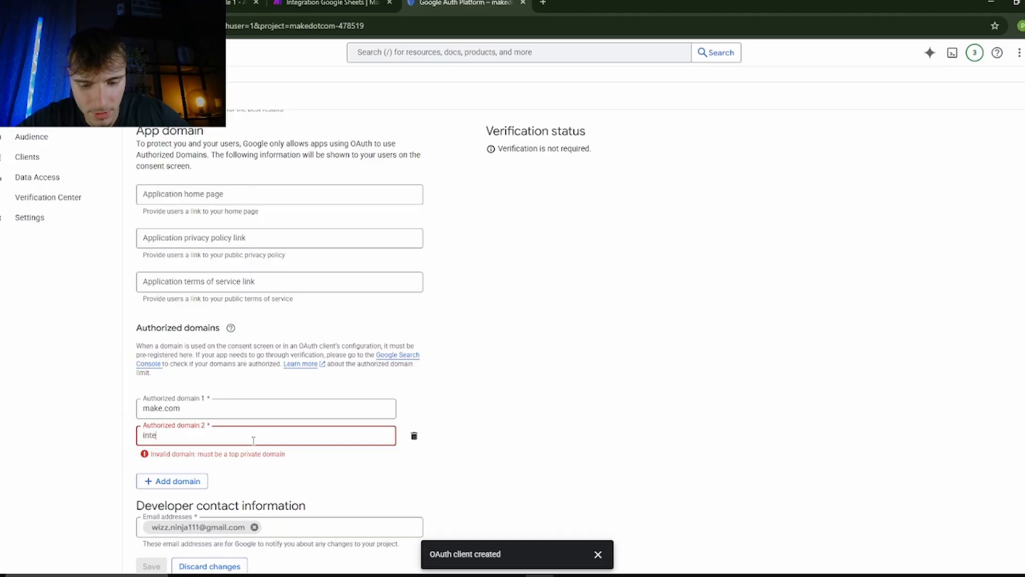
type("gromat.co")
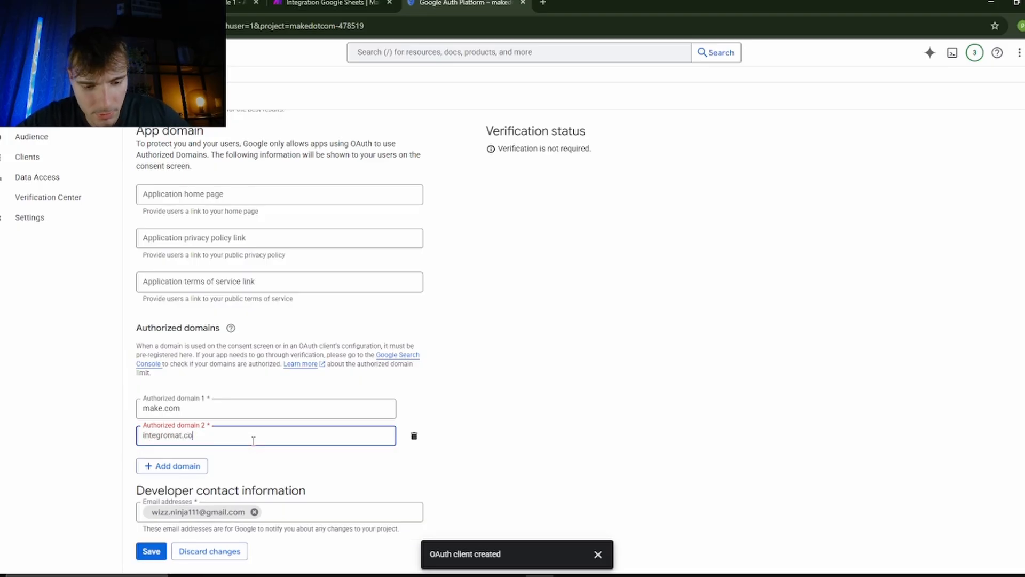
type("m")
left_click(155, 550)
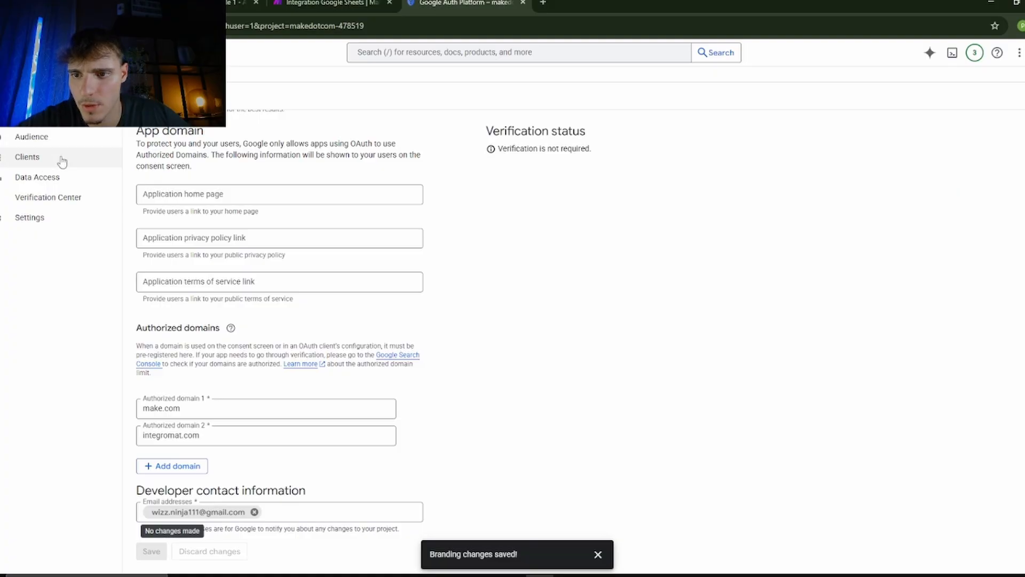
- Open the scope selection for the app's data access and filter the scopes by Gmail API
left_click(68, 179)
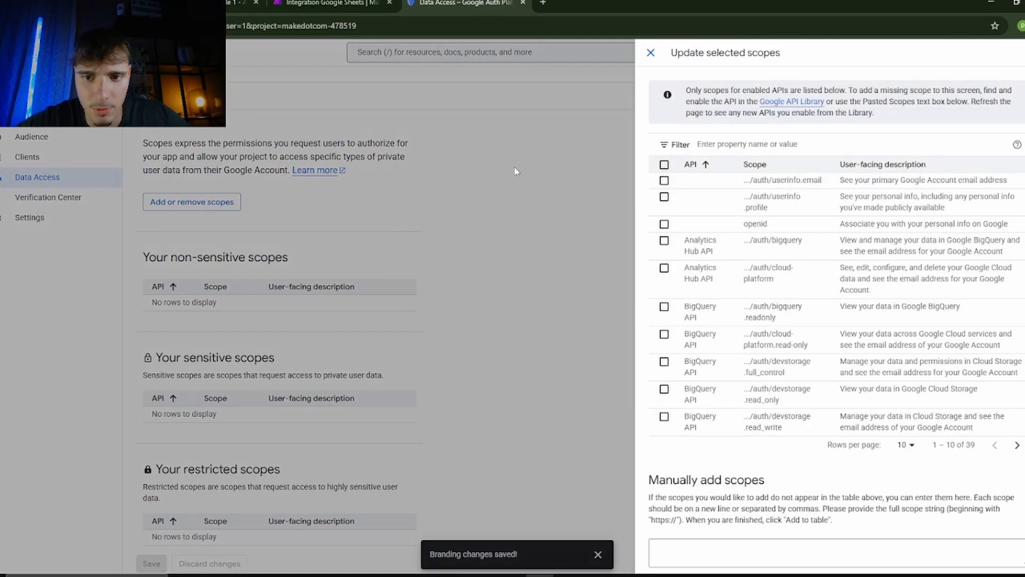
left_click(716, 144)
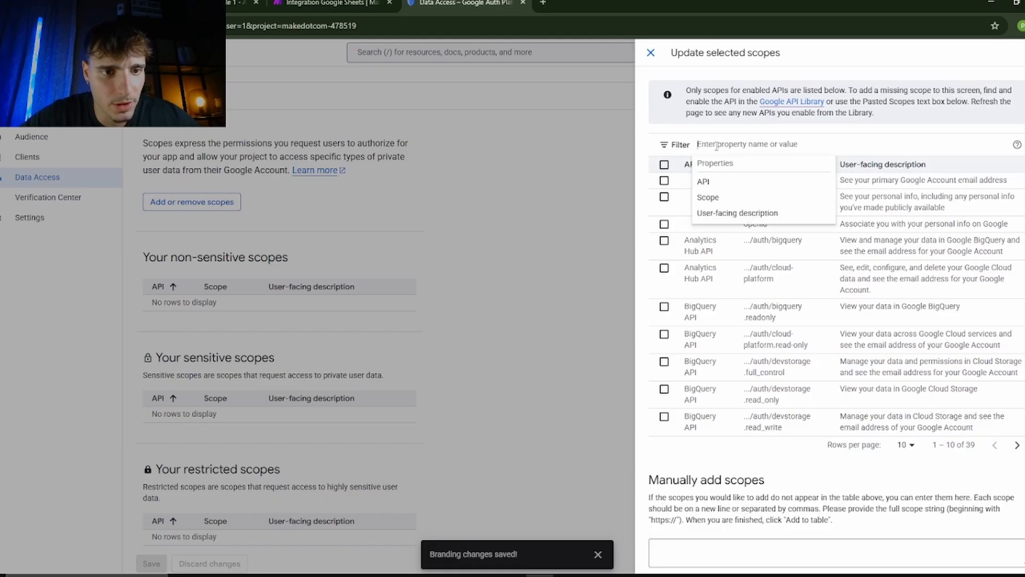
type("gmail")
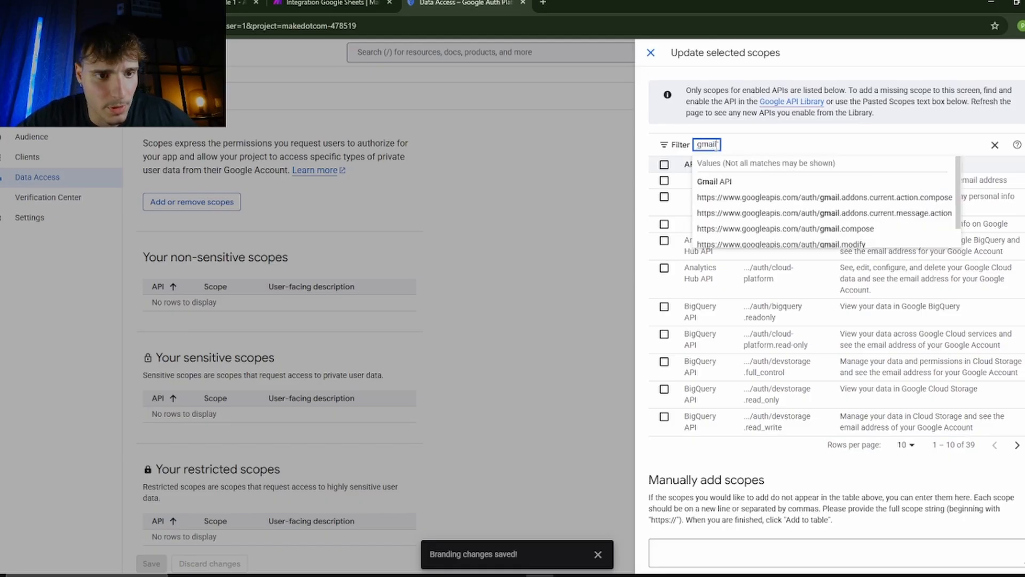
left_click(750, 182)
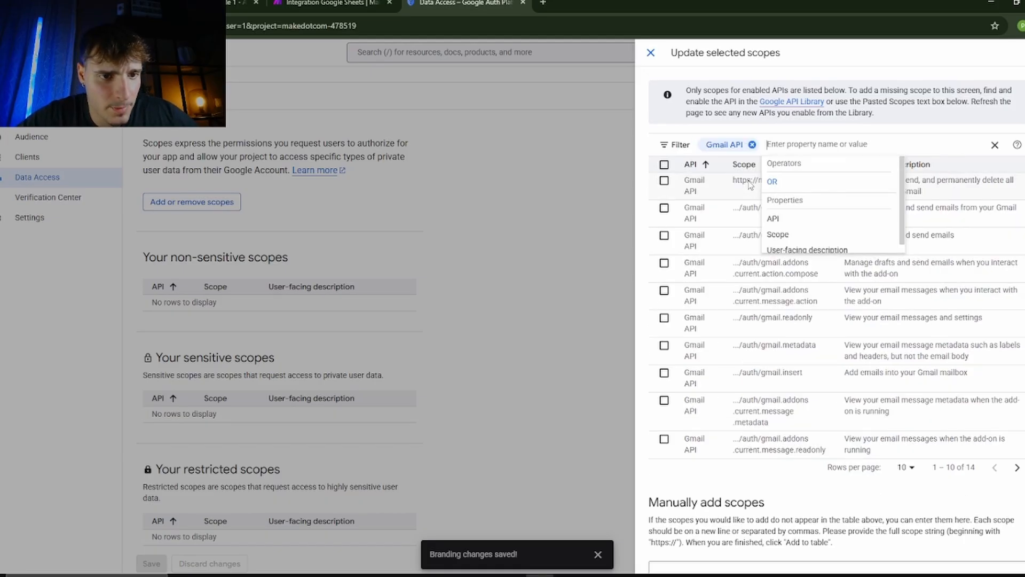
left_click(663, 183)
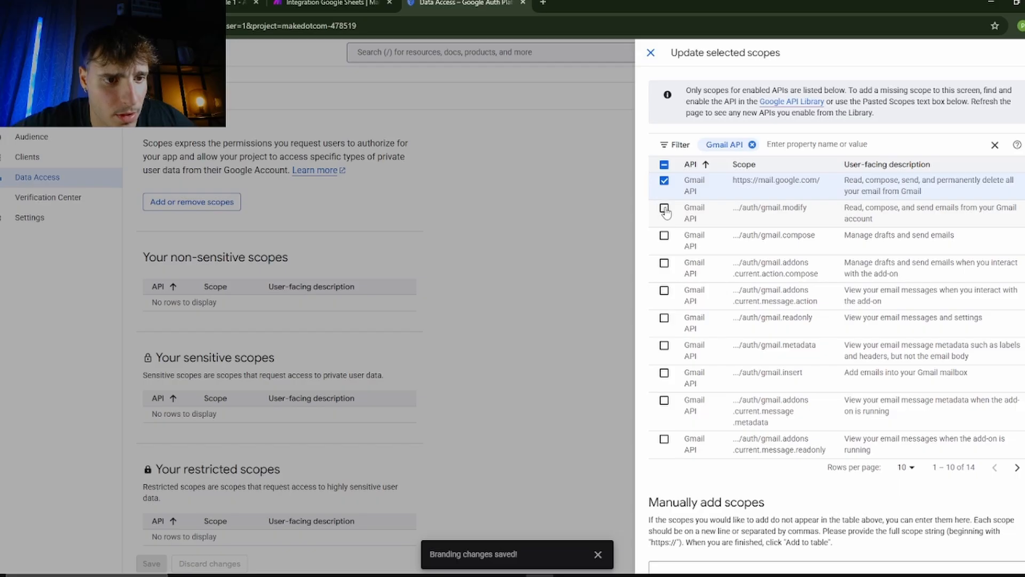
left_click(665, 210)
left_click(665, 237)
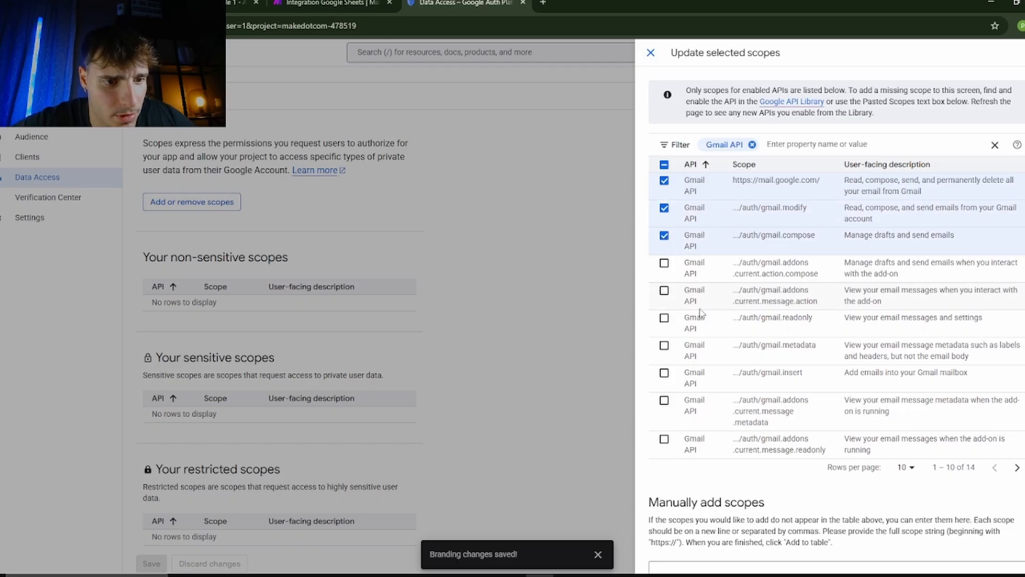
left_click(664, 319)
left_click(665, 346)
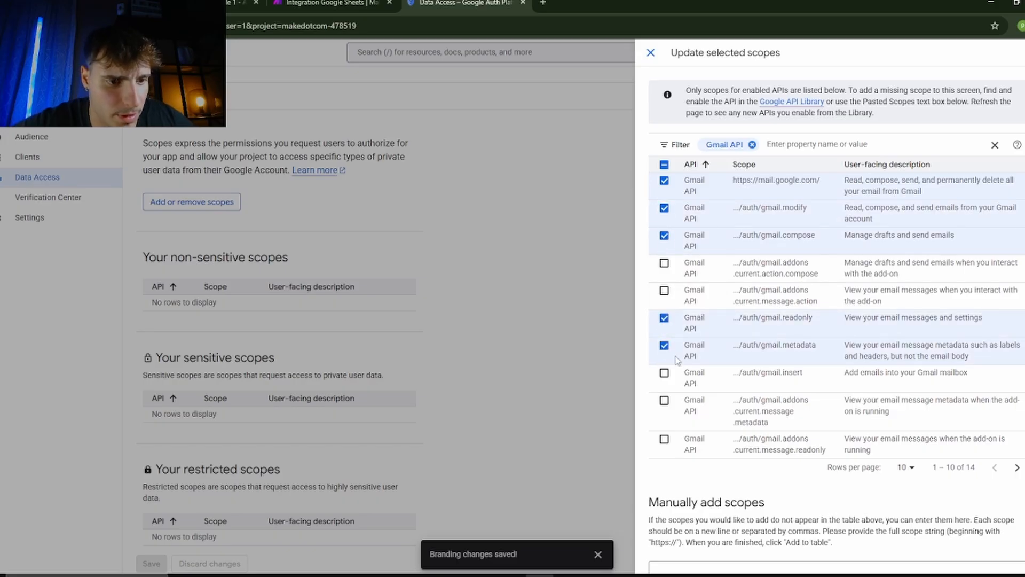
left_click(665, 379)
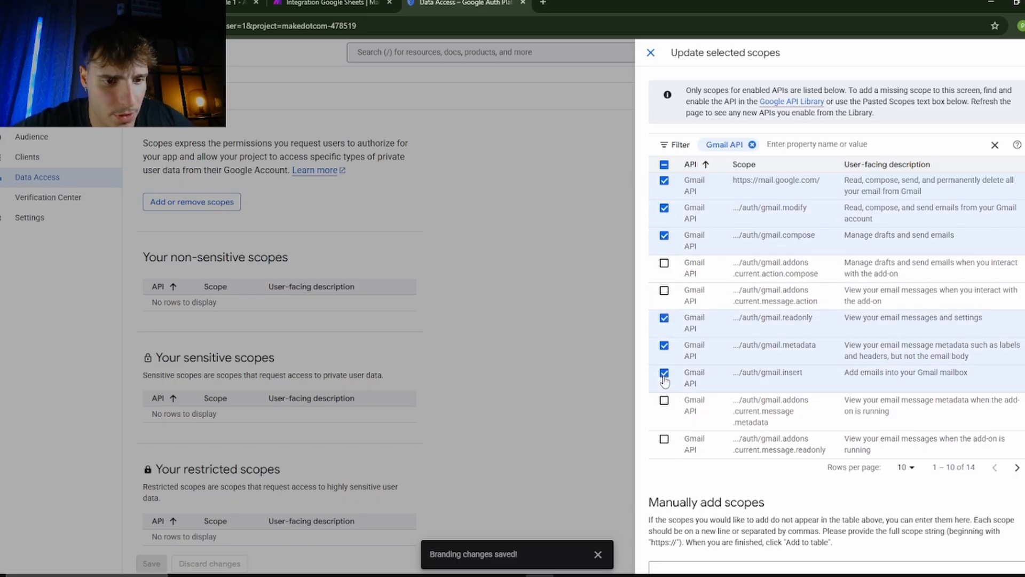
- Show 50 scopes per page, also select gmail.send and gmail.labels, and update the app's scopes
left_click(916, 475)
left_click(906, 525)
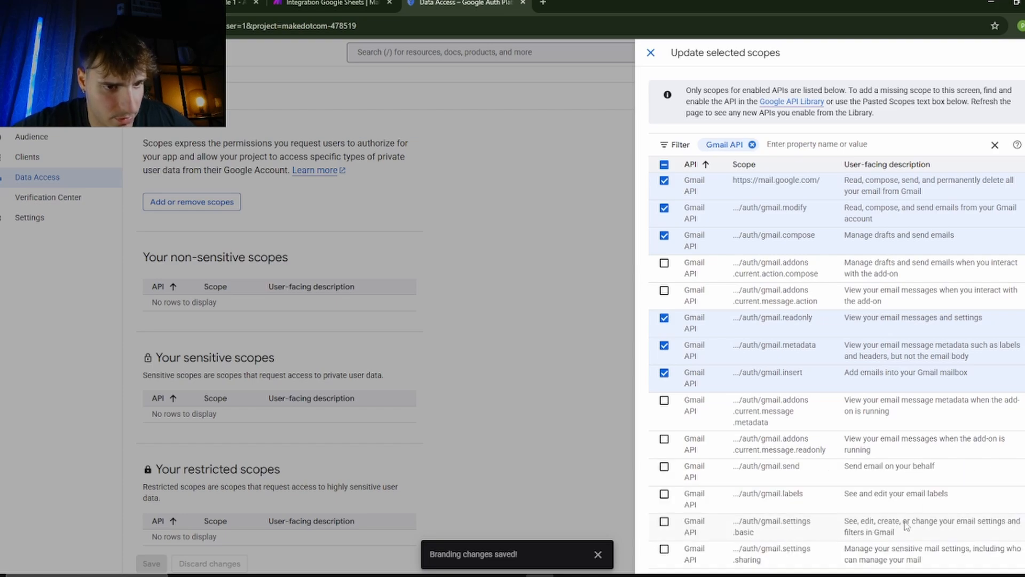
scroll(719, 454, "down", 1)
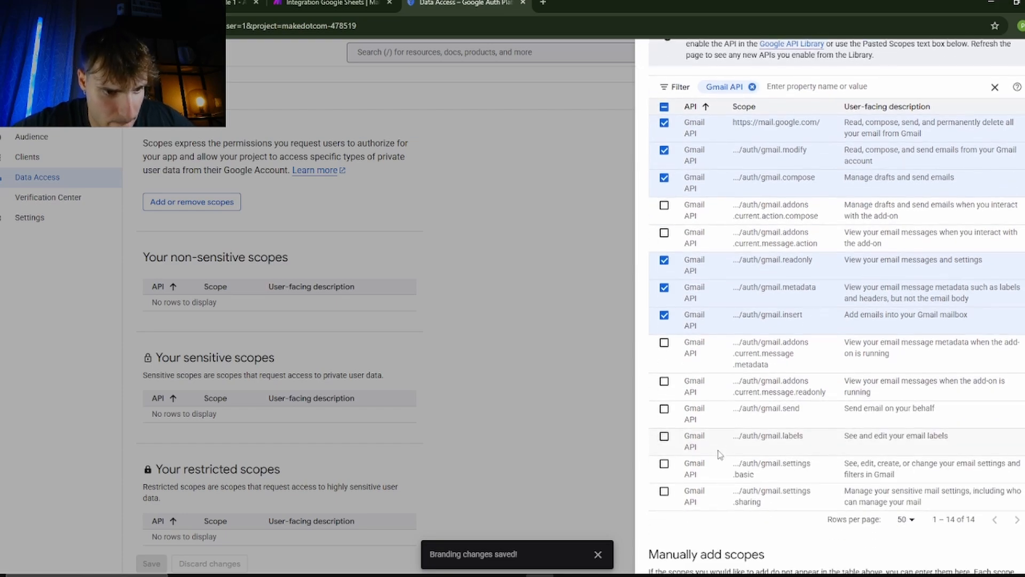
left_click(664, 409)
left_click(665, 436)
scroll(876, 464, "down", 3)
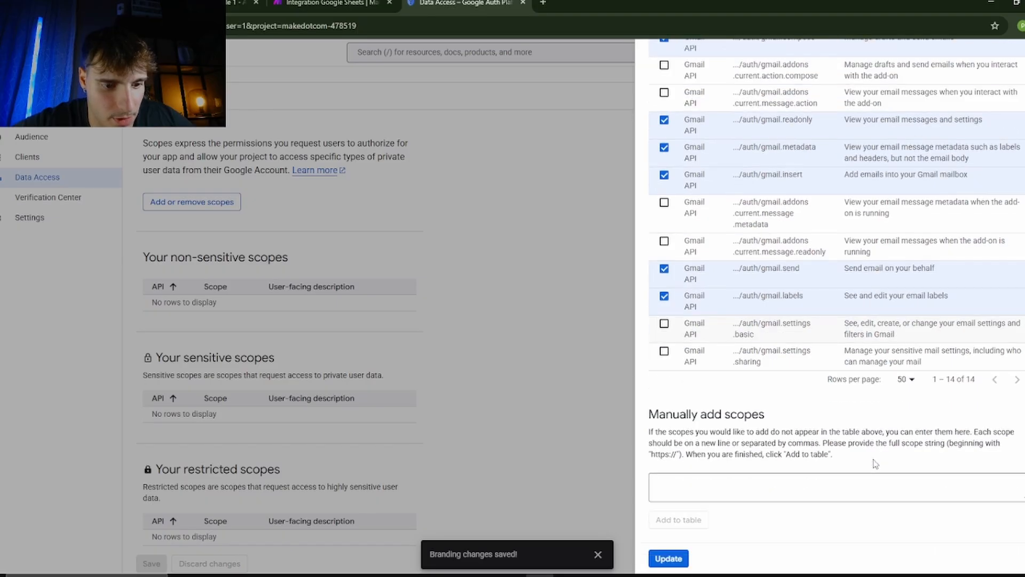
left_click(671, 558)
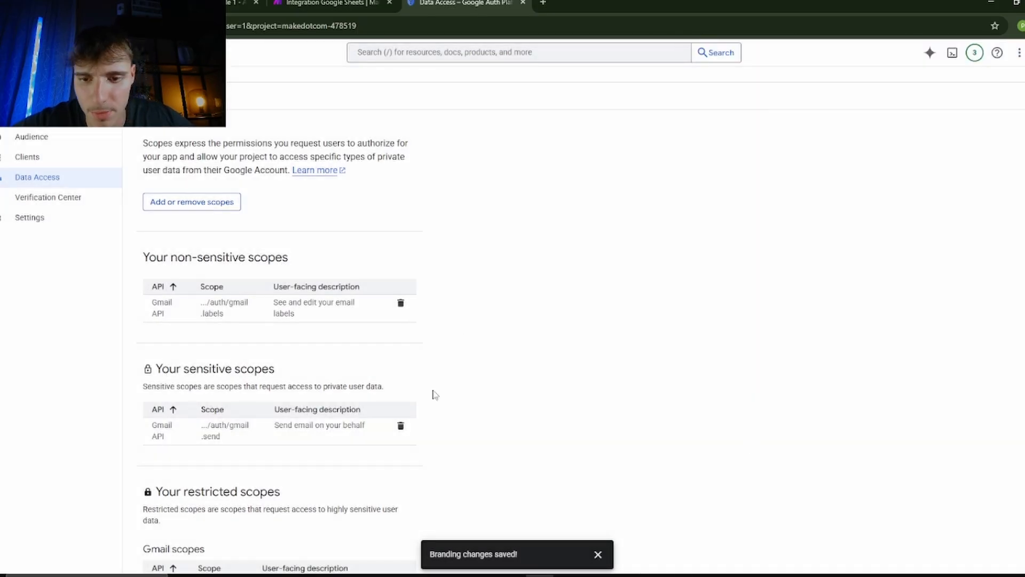
- Add the account's e-mail address as a test user in the app's audience settings and save it
left_click(47, 136)
scroll(415, 305, "down", 1)
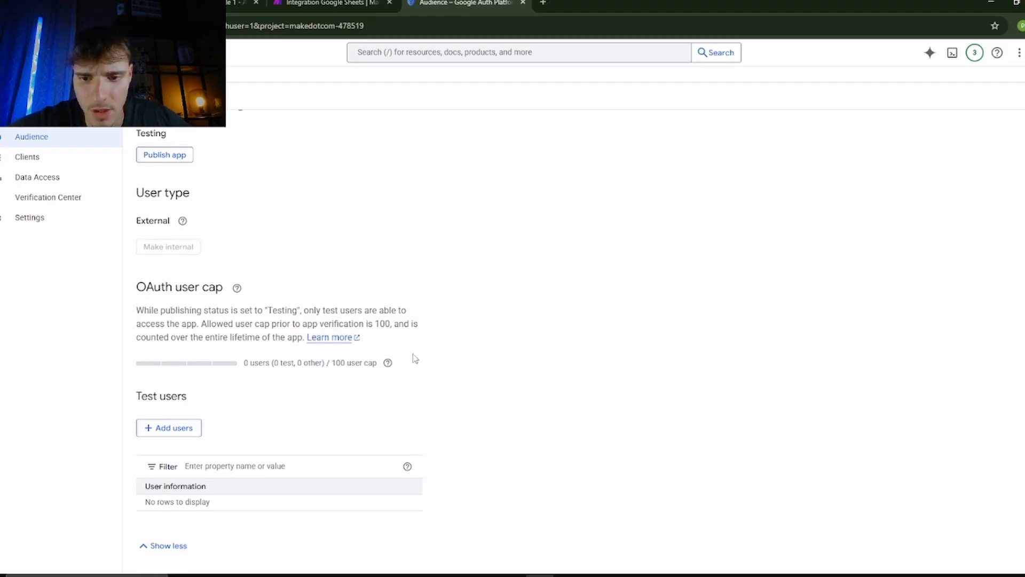
left_click(178, 428)
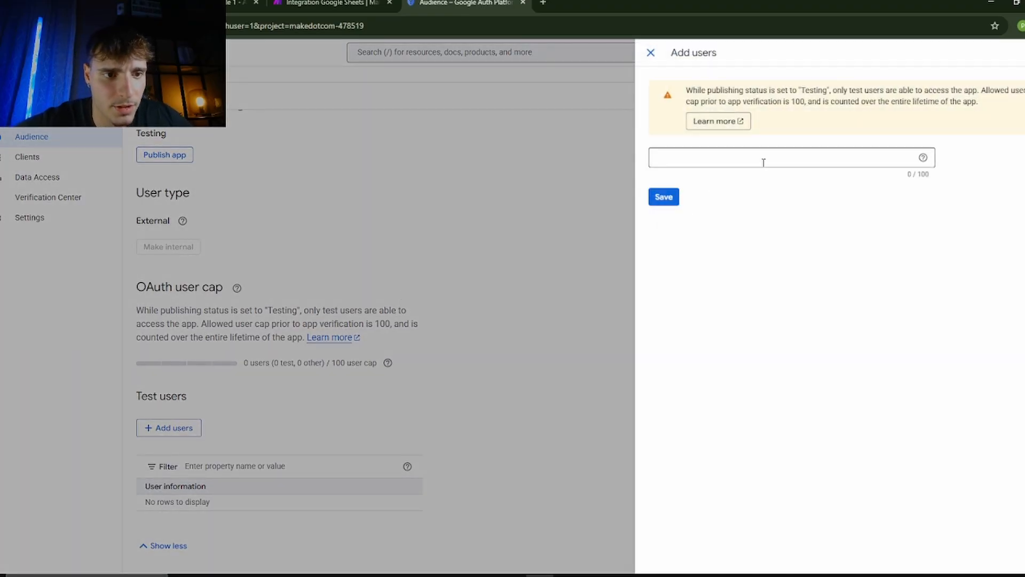
left_click(739, 160)
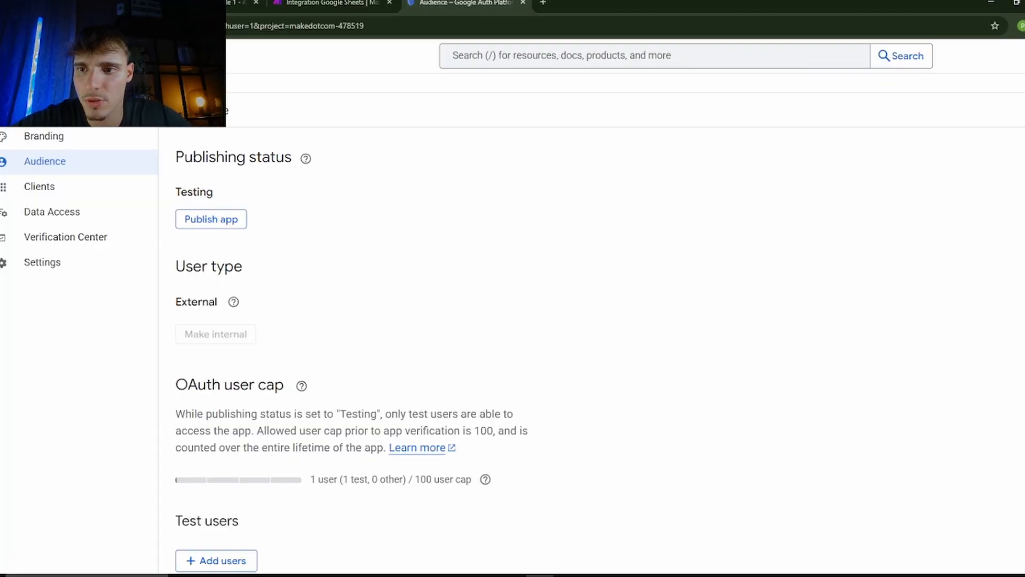
- Start a new OAuth client ID from the project's API credentials as a Web application named makedotcom
left_click(13, 55)
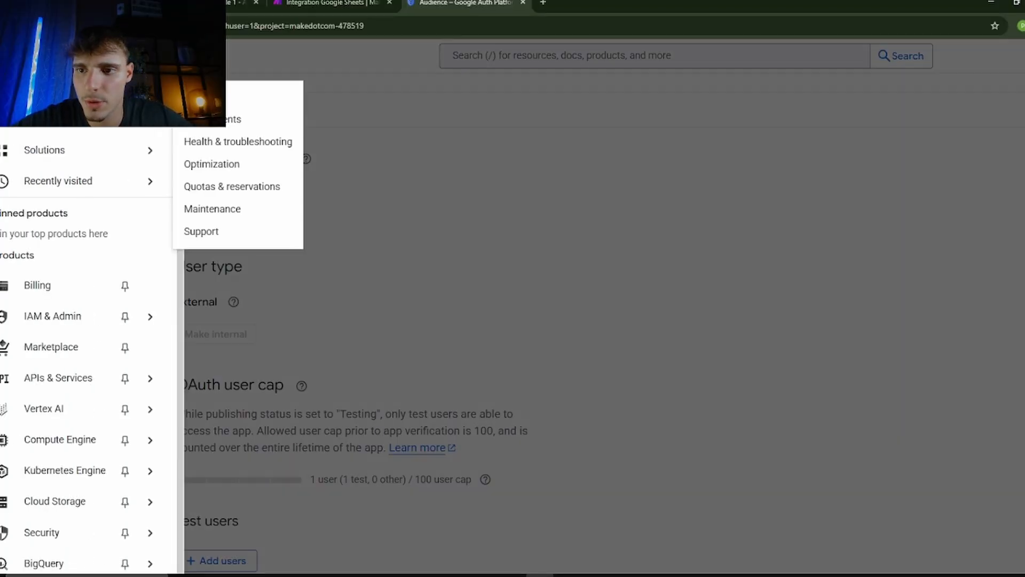
mouse_move(56, 394)
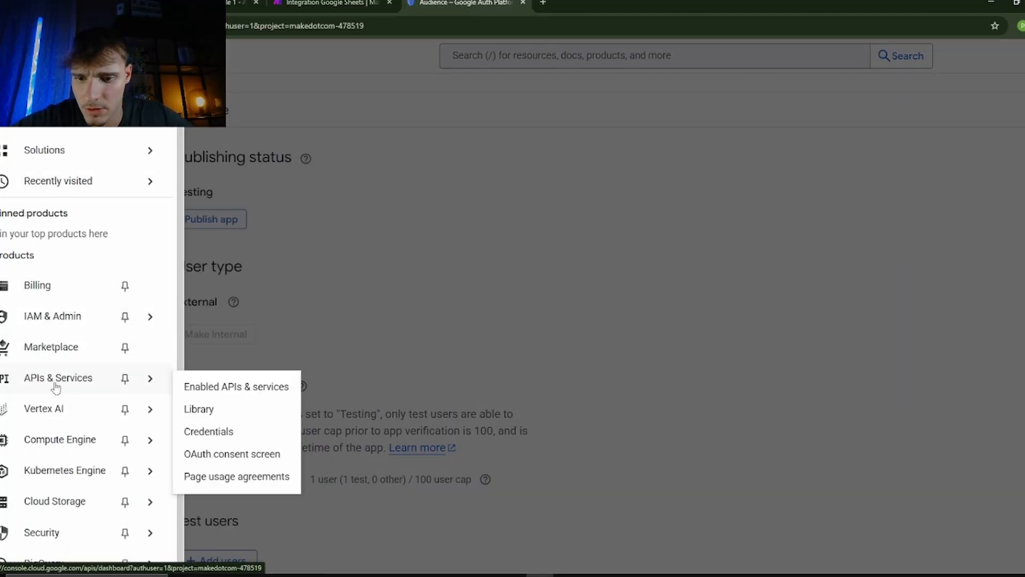
left_click(209, 431)
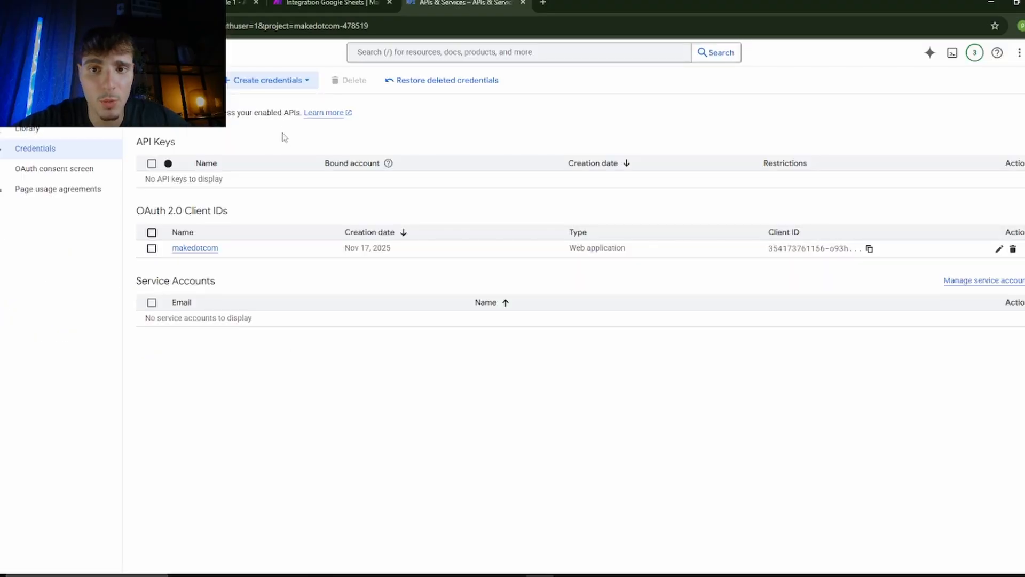
left_click(266, 85)
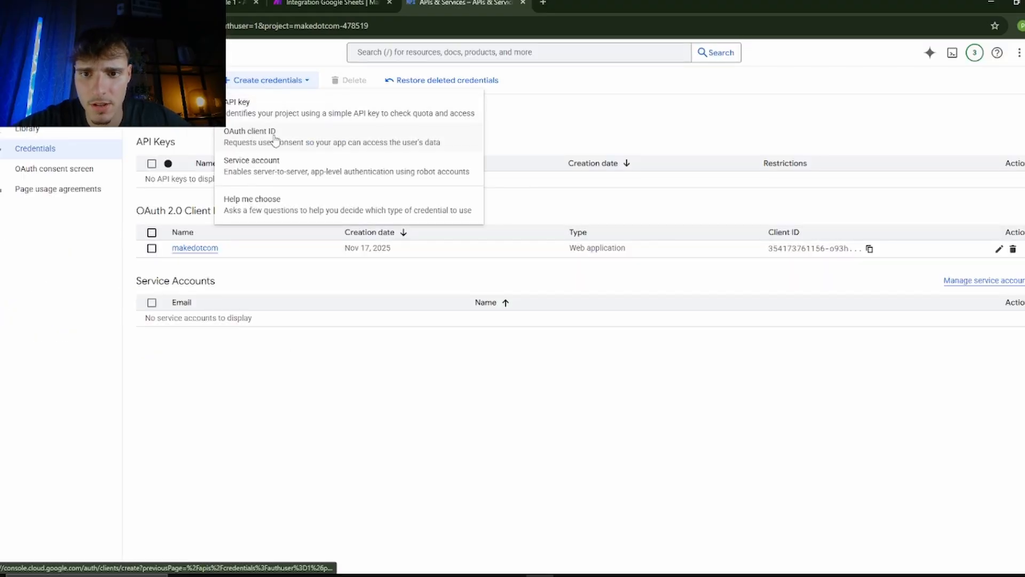
left_click(323, 140)
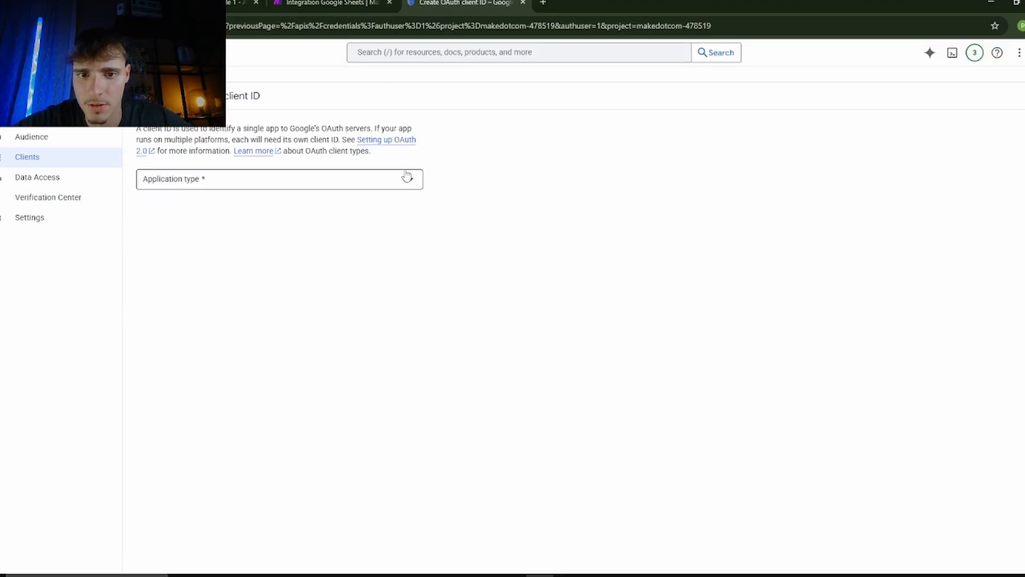
left_click(407, 177)
left_click(238, 186)
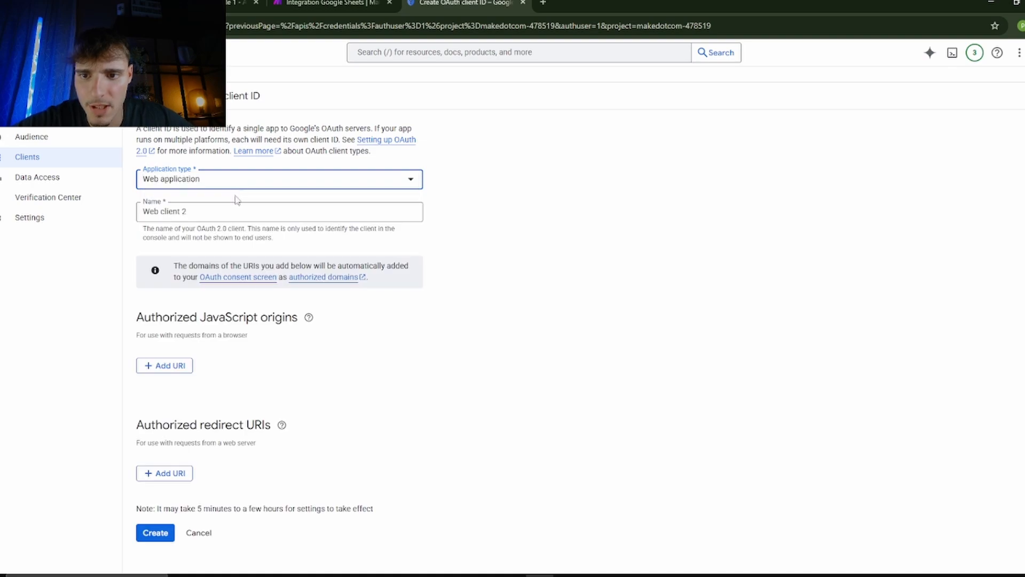
left_click(203, 212)
key("ctrl+a")
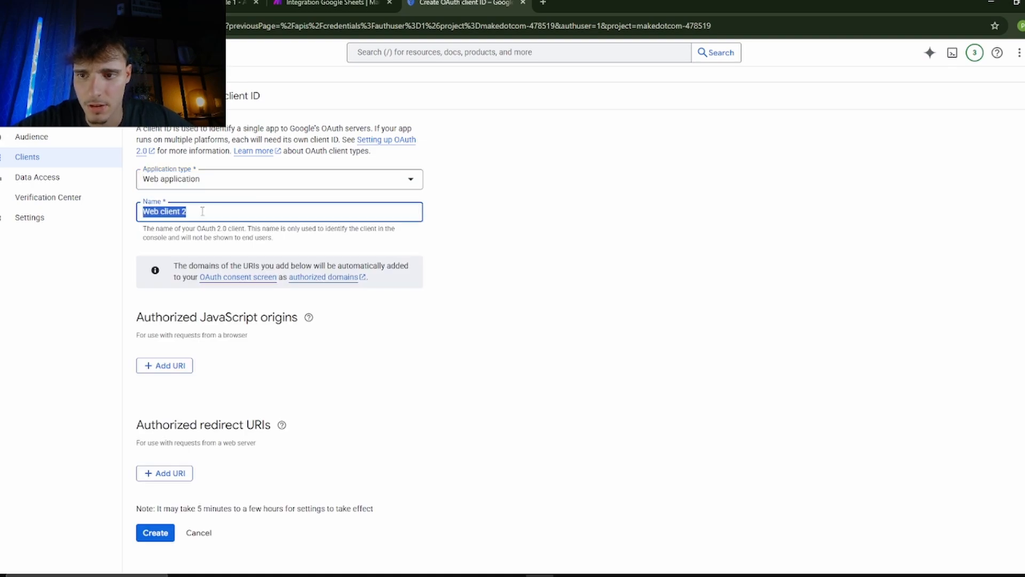
type("makedotcom")
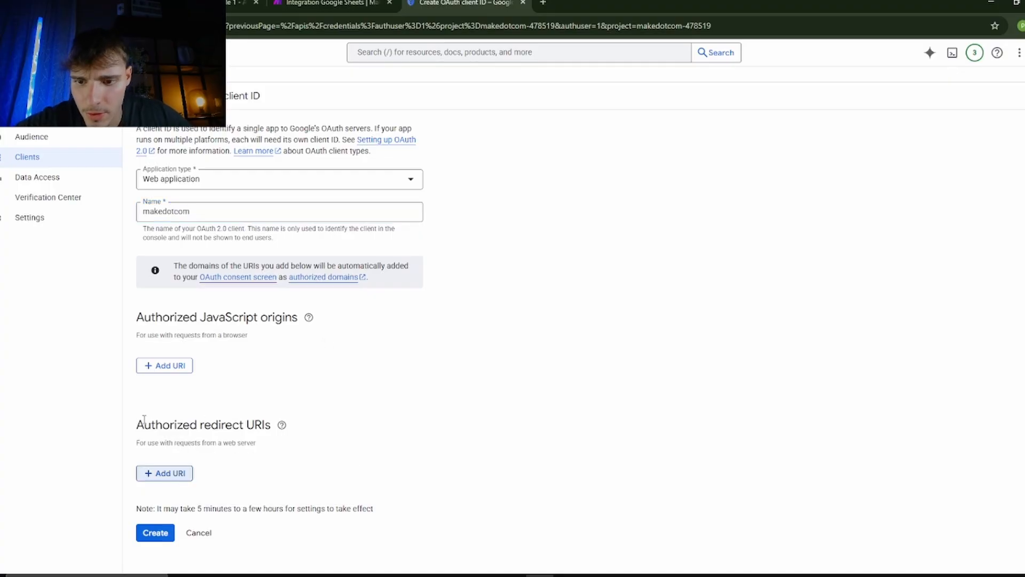
left_click_drag(150, 425, 271, 424)
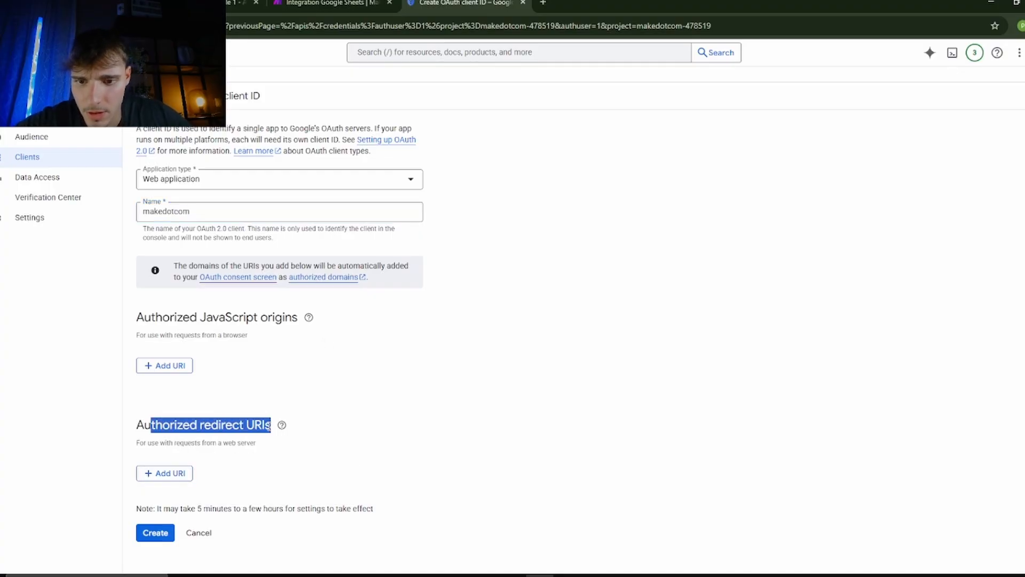
left_click(169, 474)
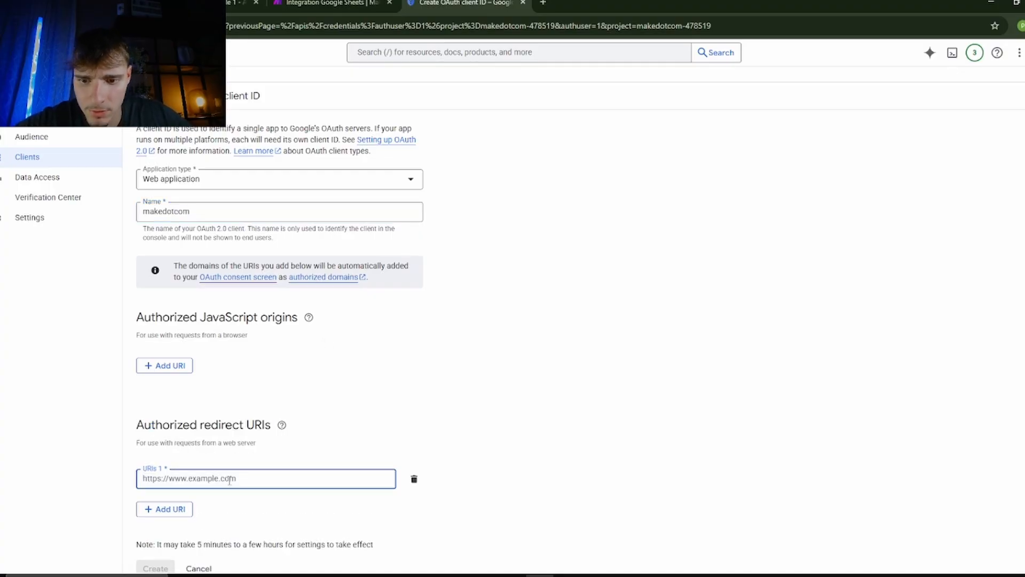
type("https://www.make.com/oauth/cb/google-restricted https://www.make.com/oauth/cb/google-custom https://www.make.com/oauth/cb/google-cloud-speech https://www.integromat.com/oauth/cb/google-restricted https://www.integromat.com/oauth/cb/google-cloud-speech")
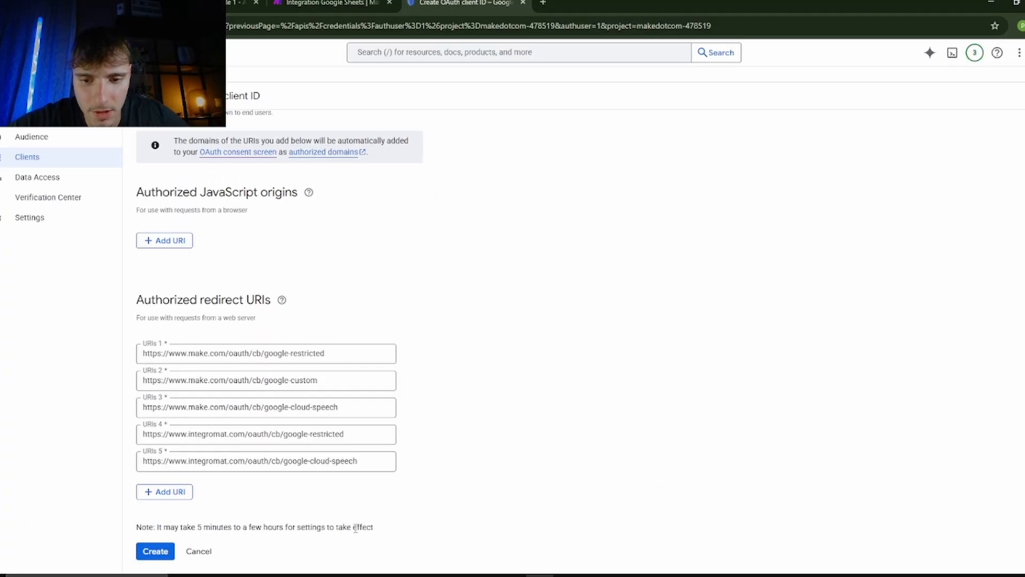
left_click(161, 551)
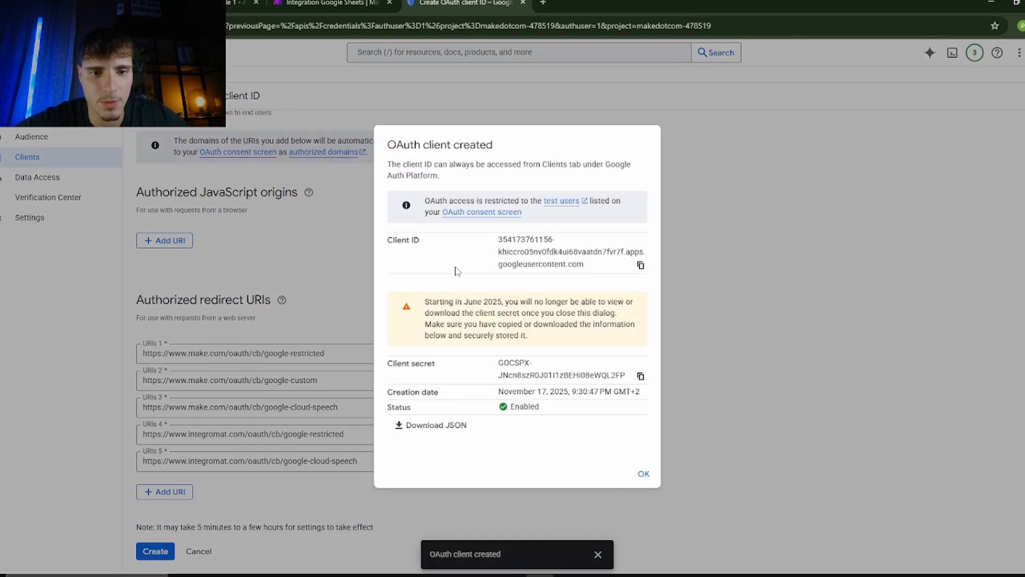
- Copy the new OAuth client's ID and paste it as the Client ID of the Gmail connection in Make
left_click_drag(497, 239, 563, 253)
left_click(640, 266)
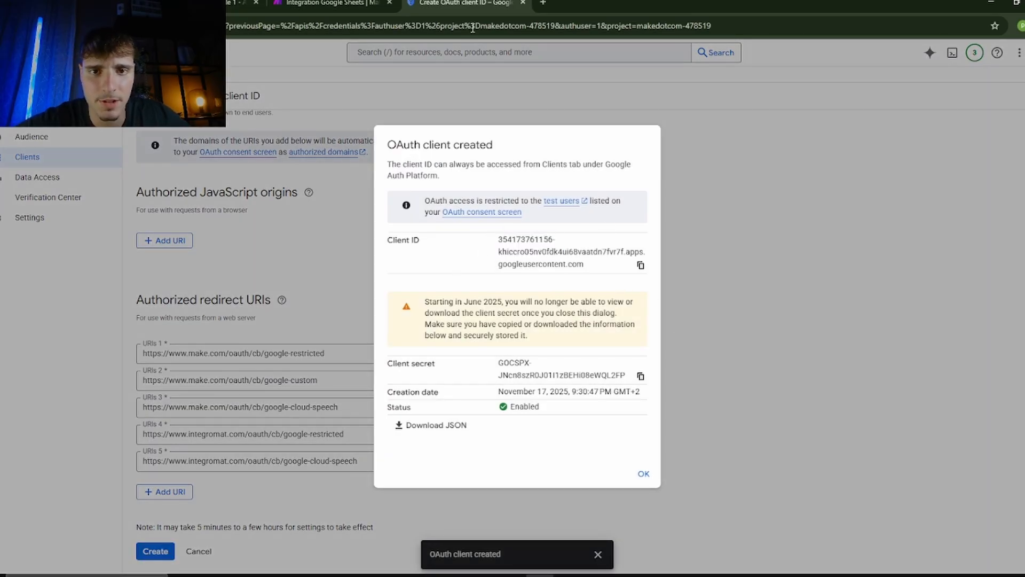
left_click(336, 4)
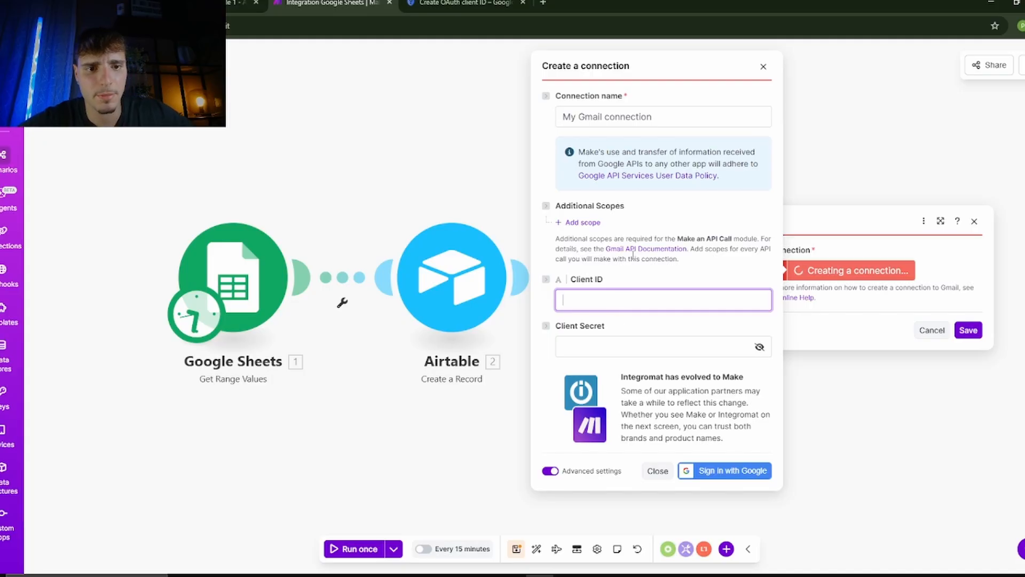
left_click(611, 304)
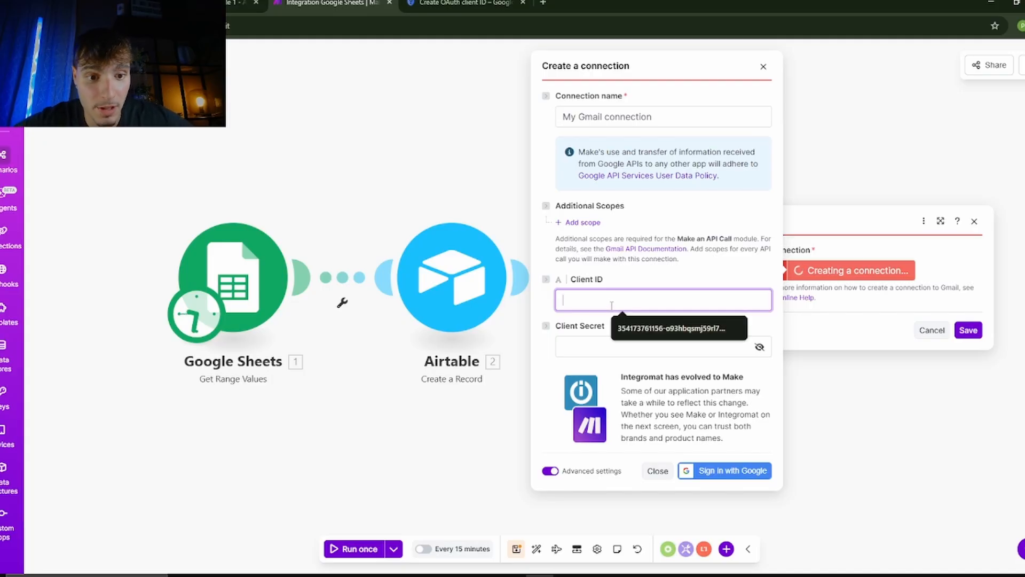
left_click(619, 327)
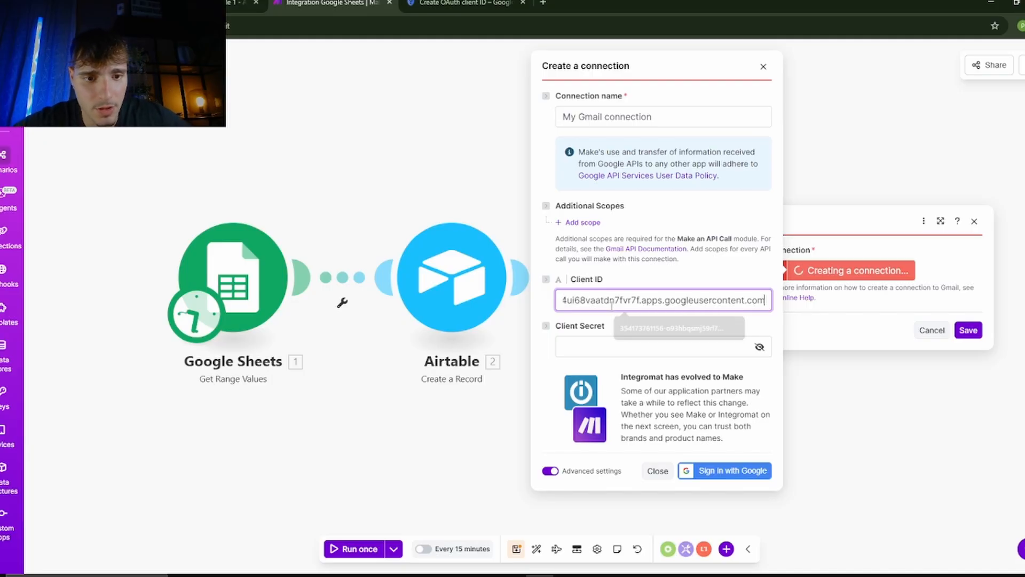
- Copy the OAuth client secret from Google Cloud and paste it as the Client Secret of the Make connection
left_click(639, 352)
left_click(465, 4)
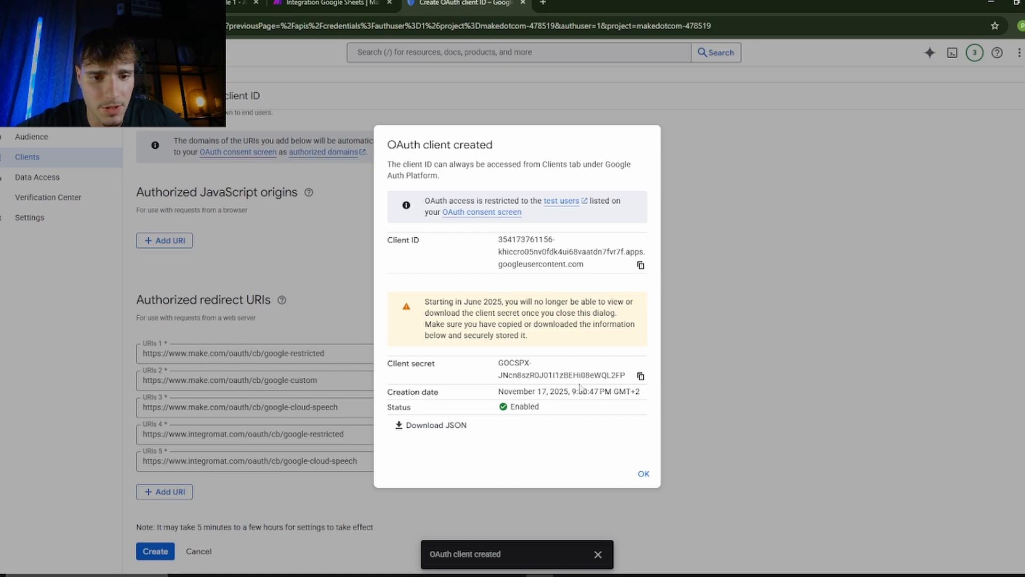
left_click(641, 375)
left_click(331, 3)
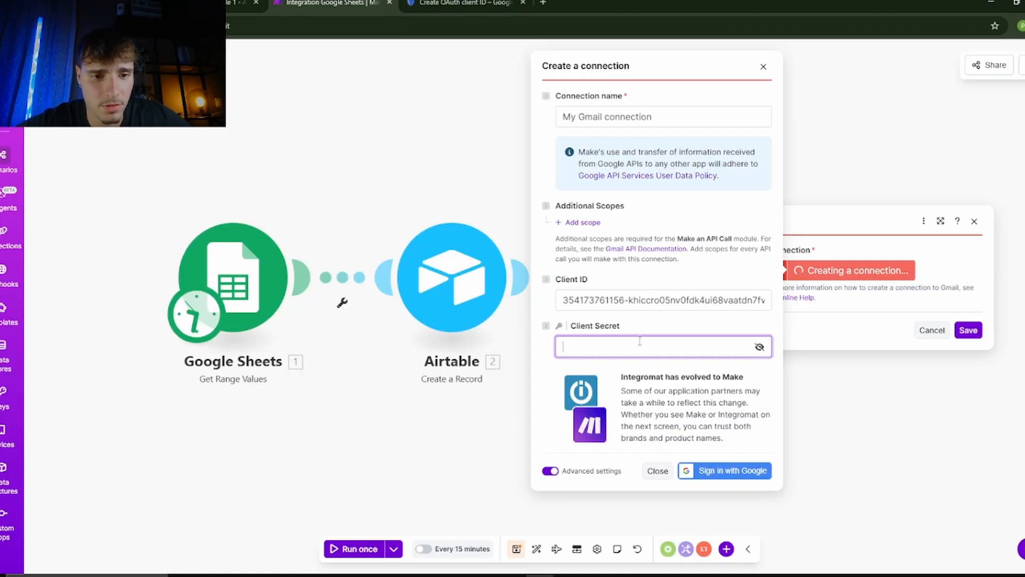
key("ctrl+v")
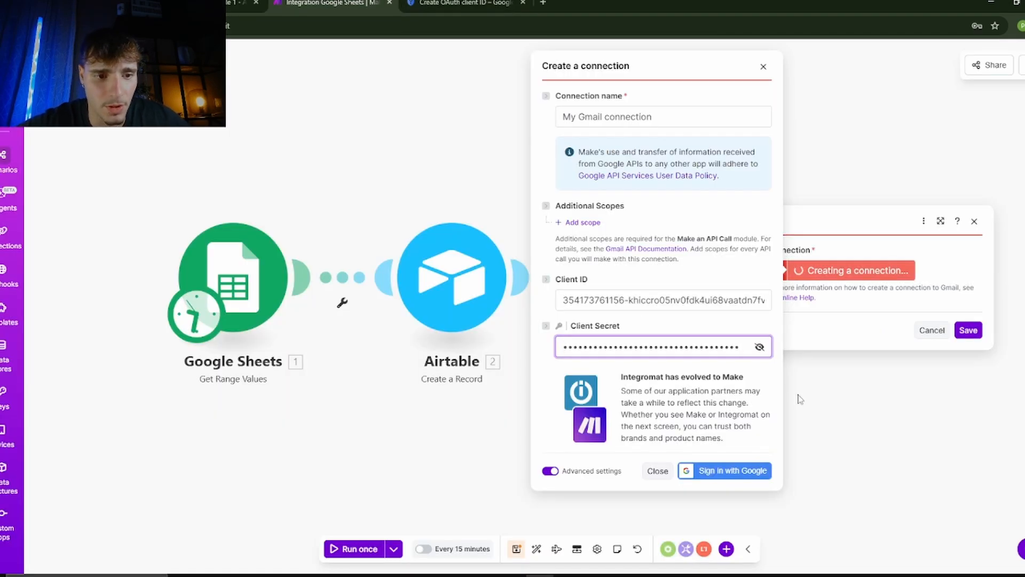
left_click(759, 347)
- Sign in with Google from the connection and grant integromat.com the requested account and Gmail access despite the unverified app
left_click(733, 471)
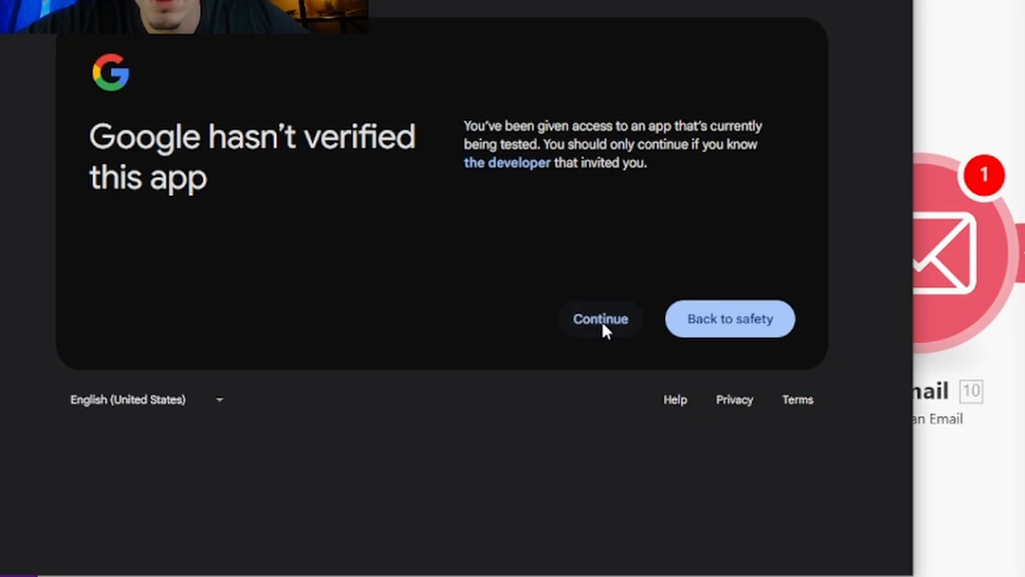
left_click(601, 320)
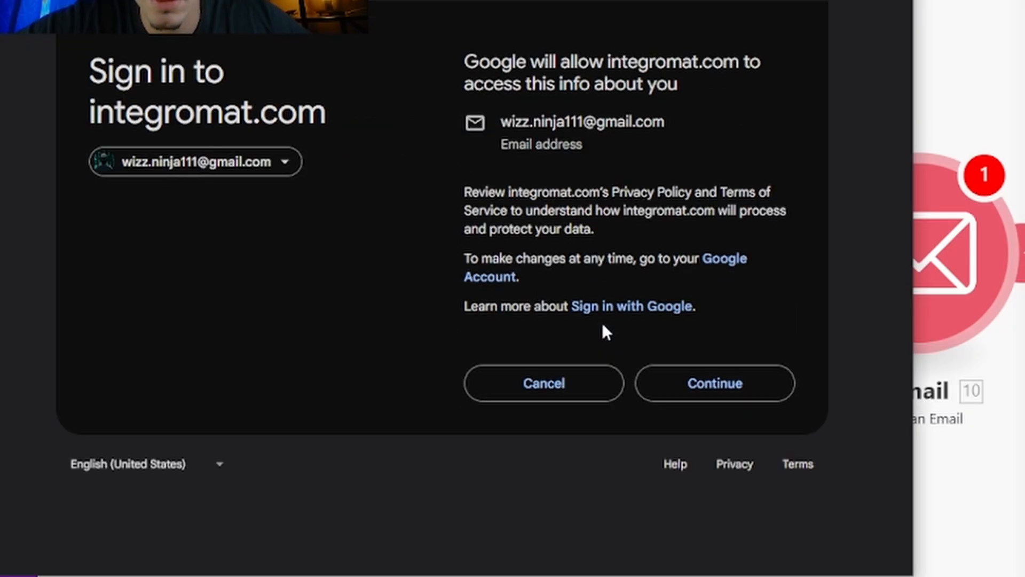
left_click(715, 388)
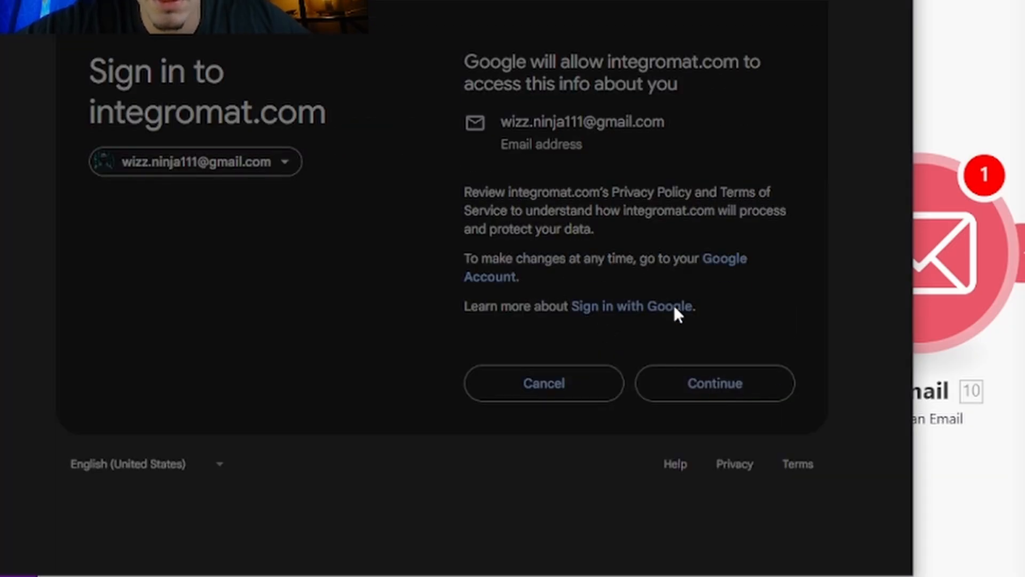
scroll(757, 329, "down", 3)
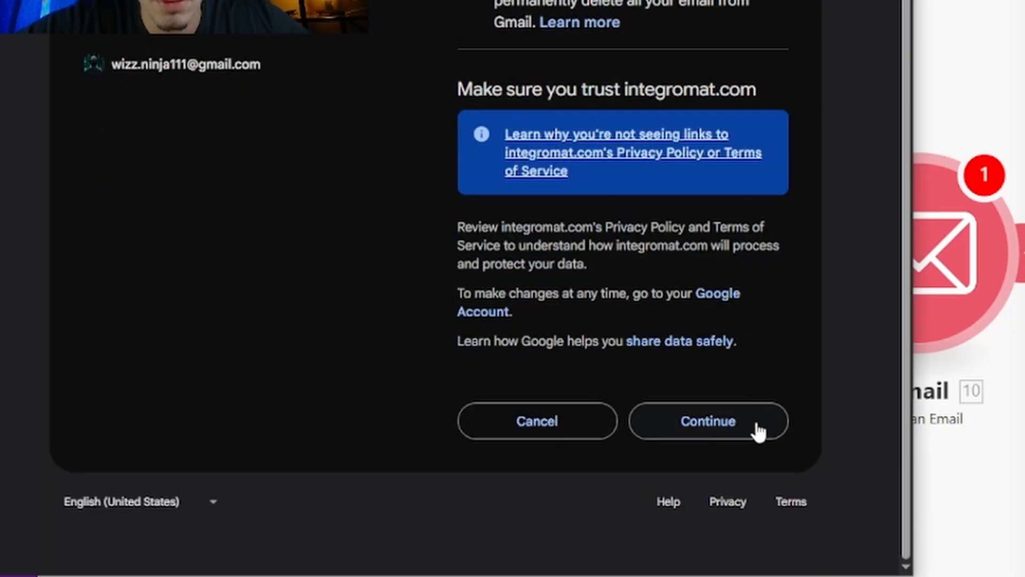
left_click(754, 424)
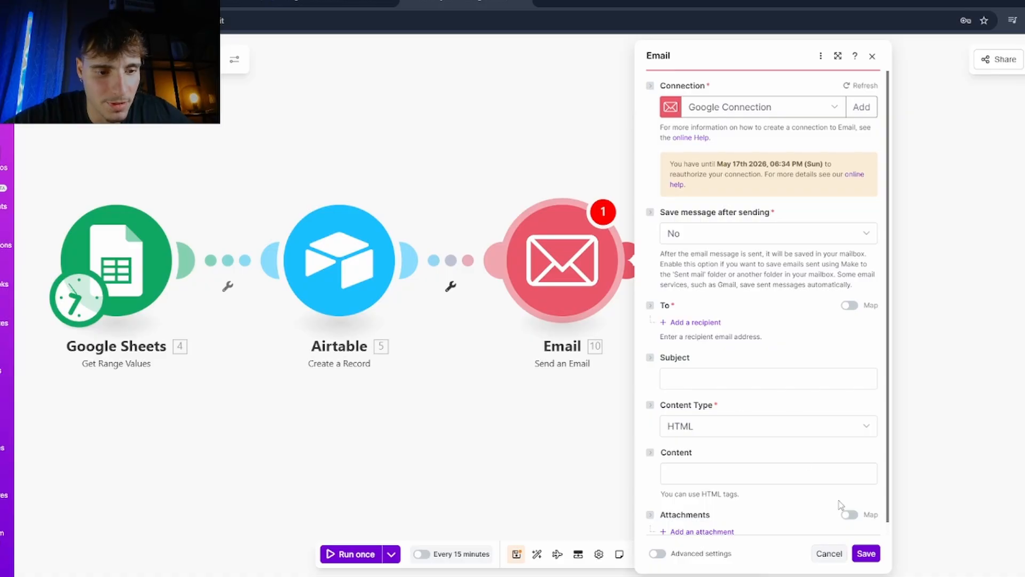
- Add a recipient mapped to Google Sheets column B and set the subject to Quick Question followed by the Airtable Name field
left_click(769, 322)
left_click(853, 345)
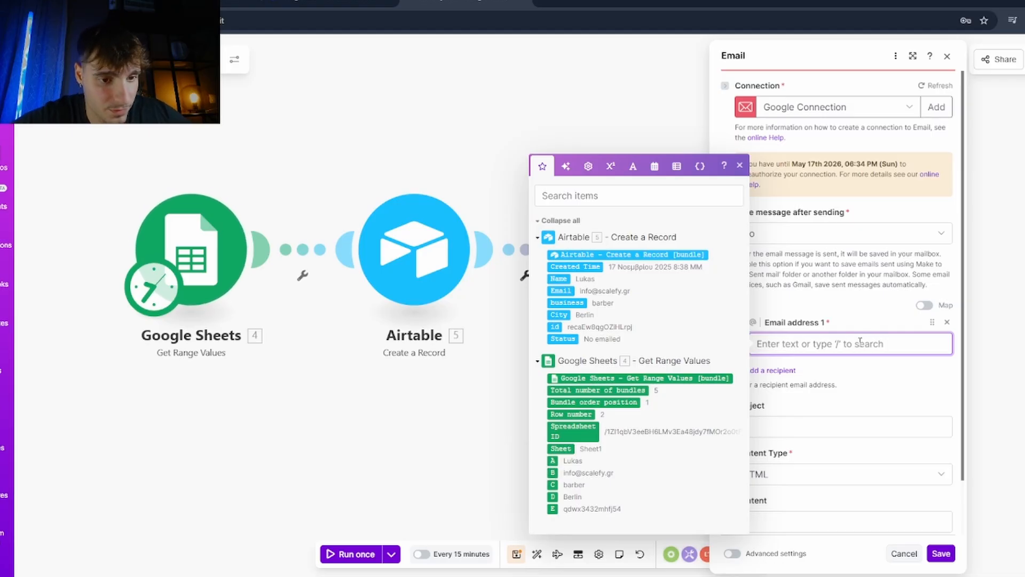
left_click(553, 473)
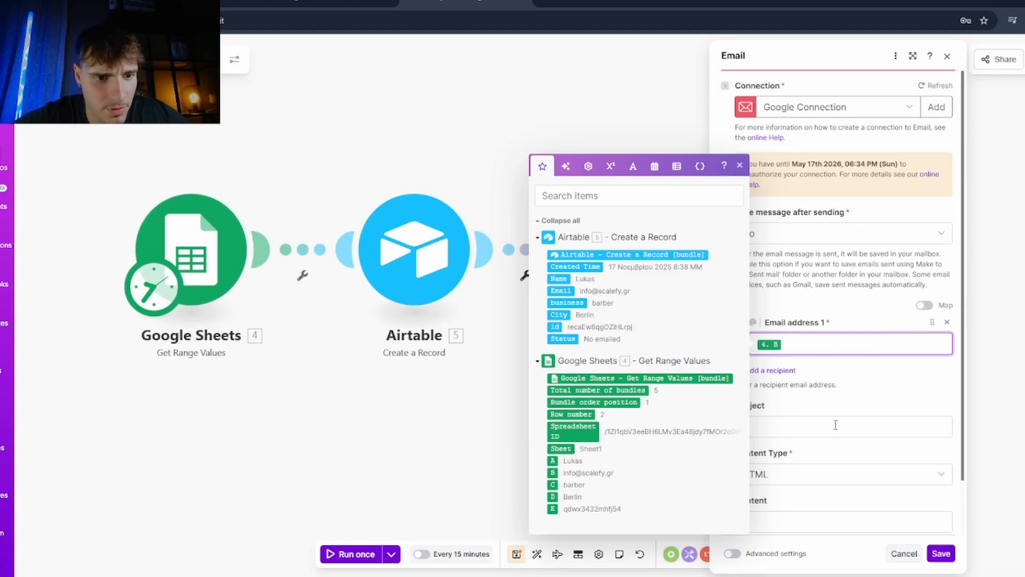
left_click(836, 426)
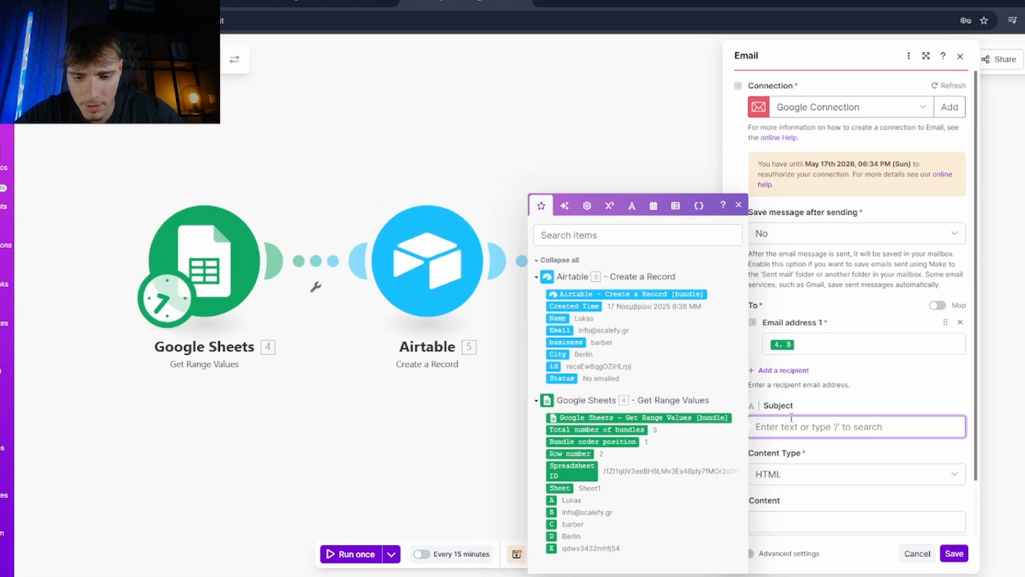
type("Quick Question")
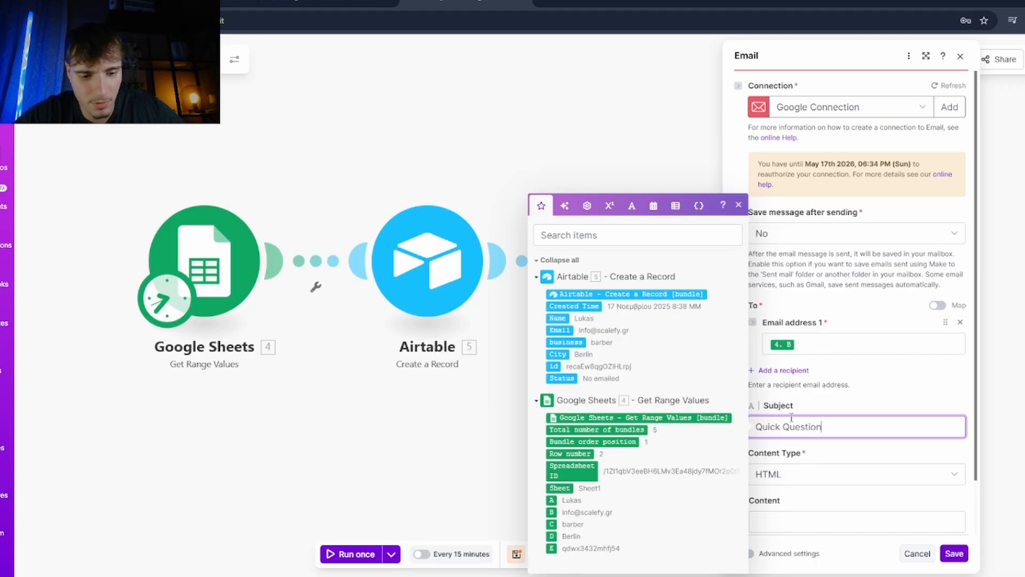
left_click(565, 319)
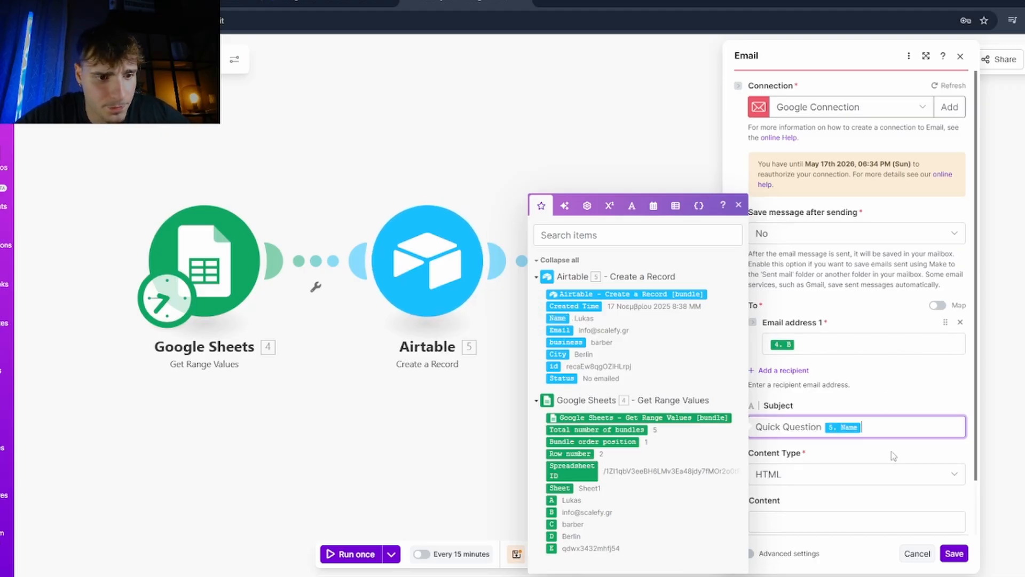
- Paste the HTML barber-booking message containing the Airtable Name and City fields as the email content and review its full text
left_click(857, 521)
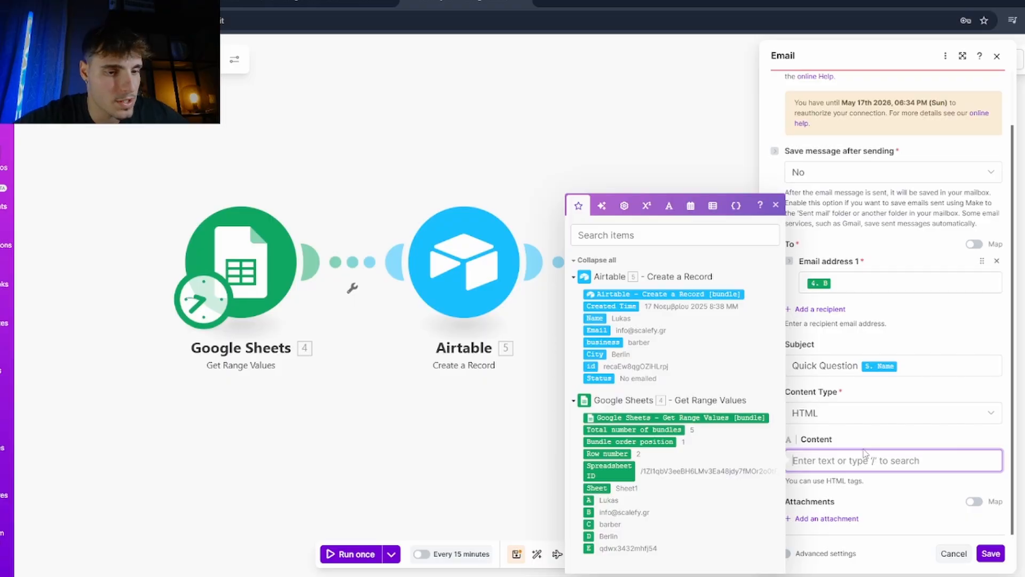
key("ctrl+v")
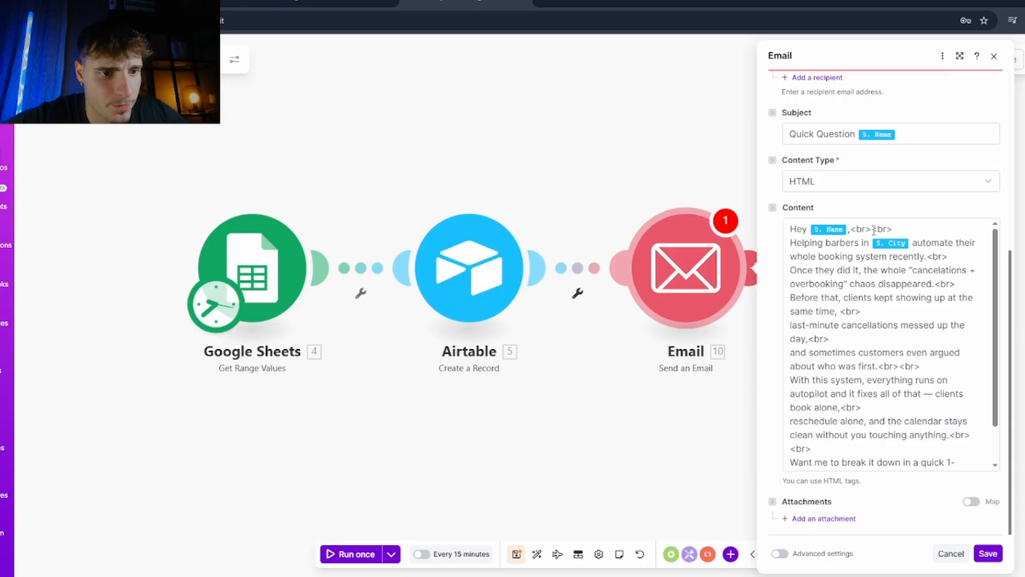
left_click_drag(790, 228, 917, 451)
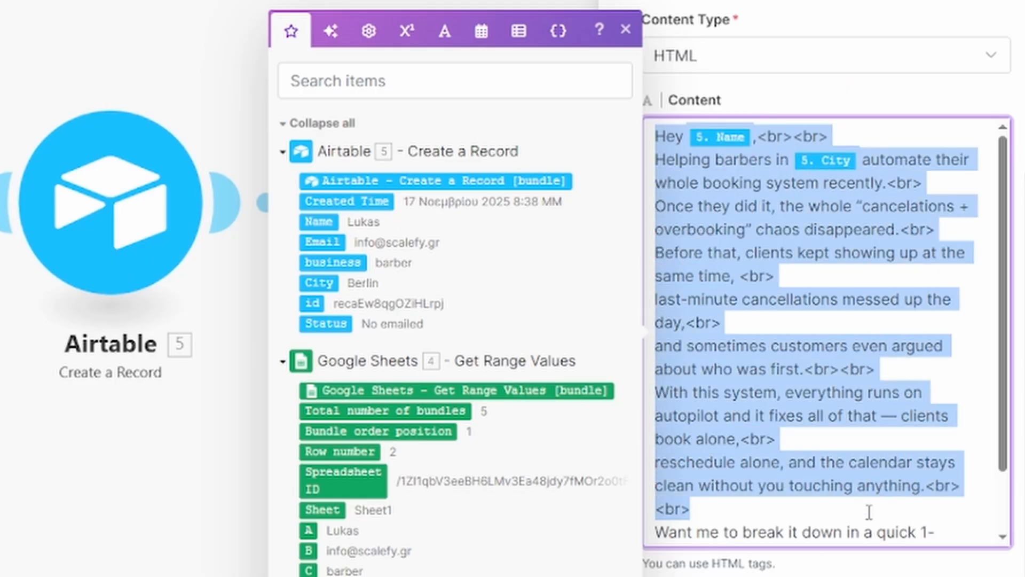
left_click_drag(869, 512, 857, 540)
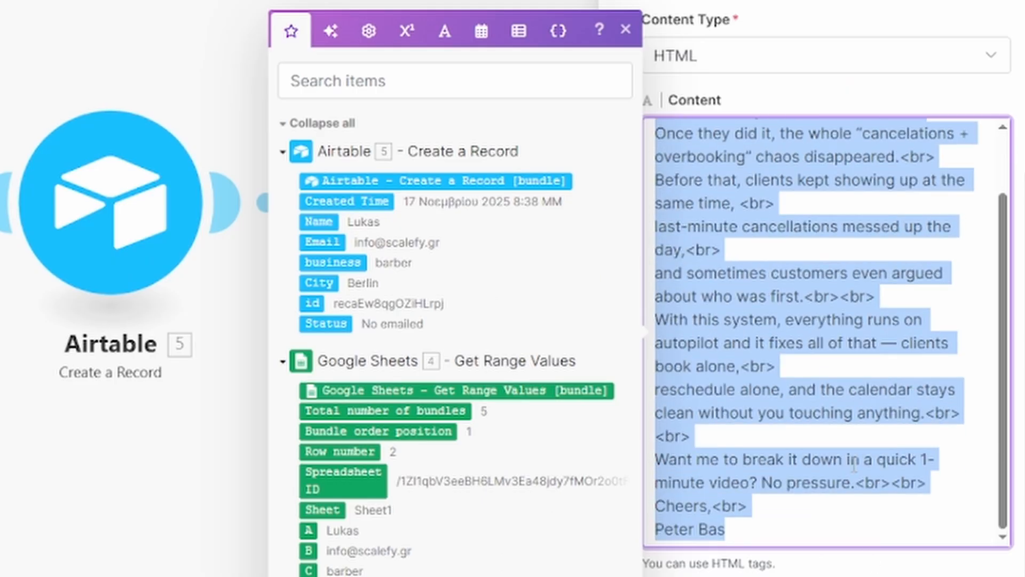
scroll(782, 409, "up", 2)
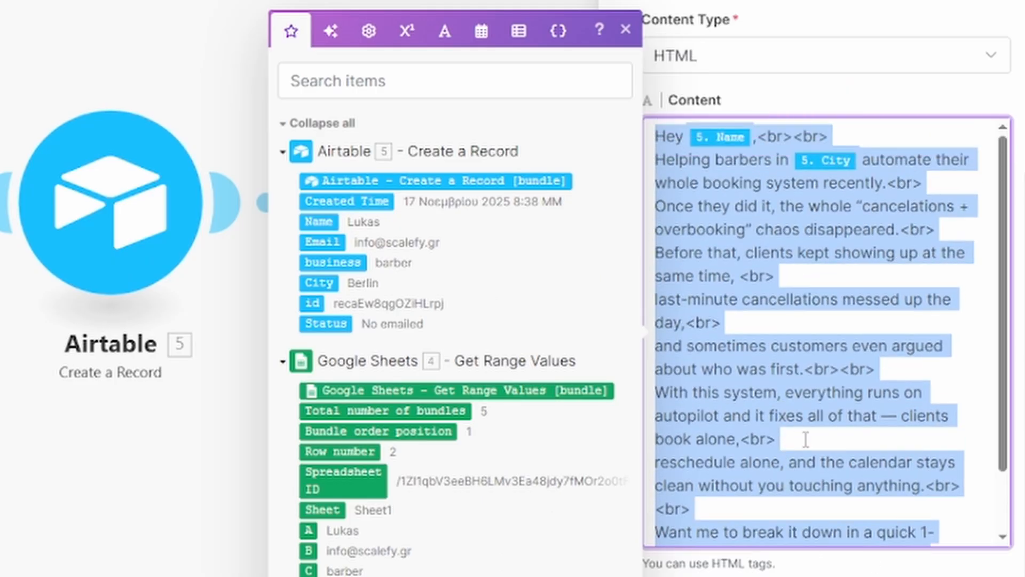
scroll(806, 439, "down", 3)
scroll(806, 439, "up", 2)
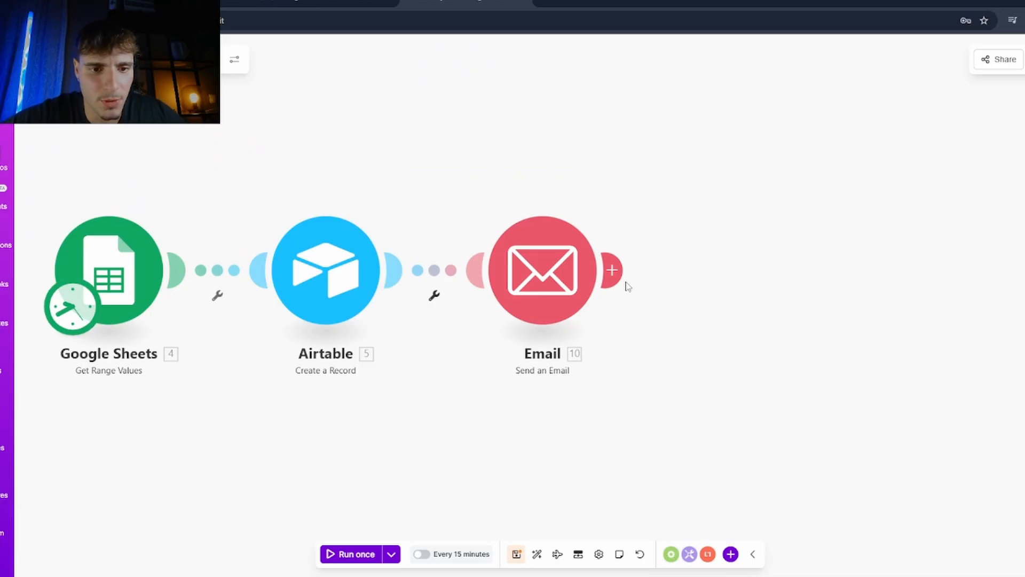
- Add an Airtable Update a Record module after the Email module
left_click(614, 271)
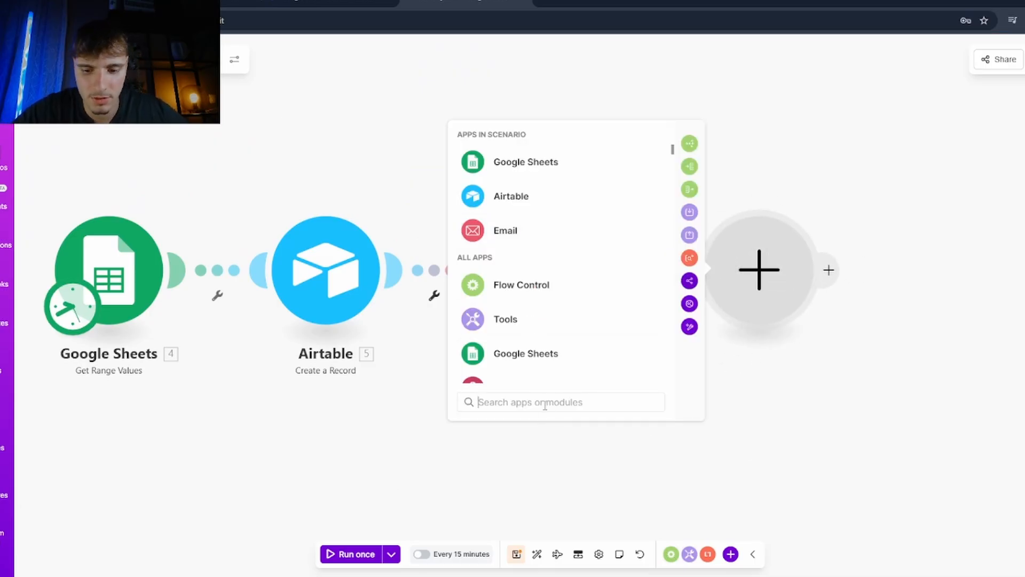
type("ai")
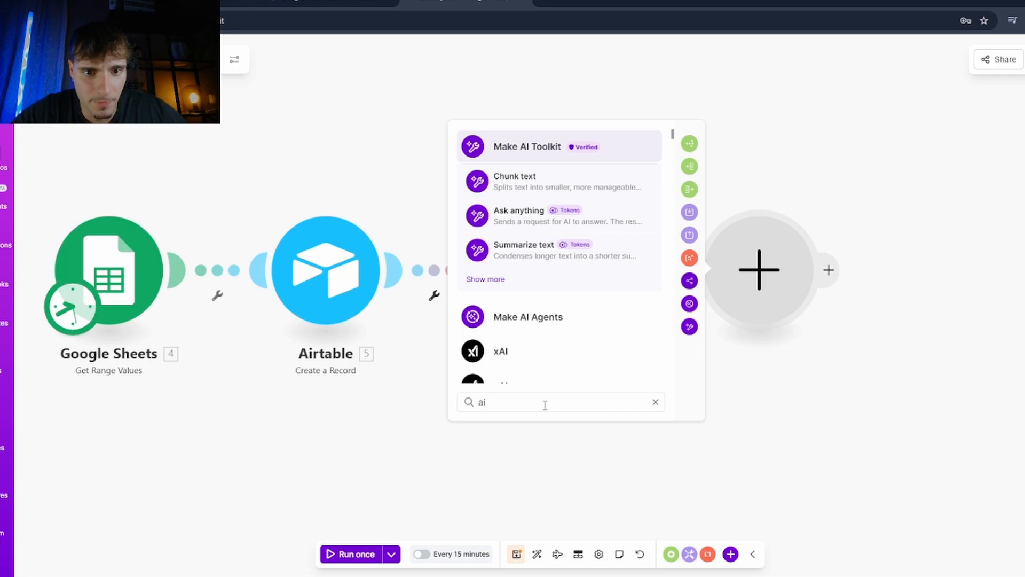
type("r")
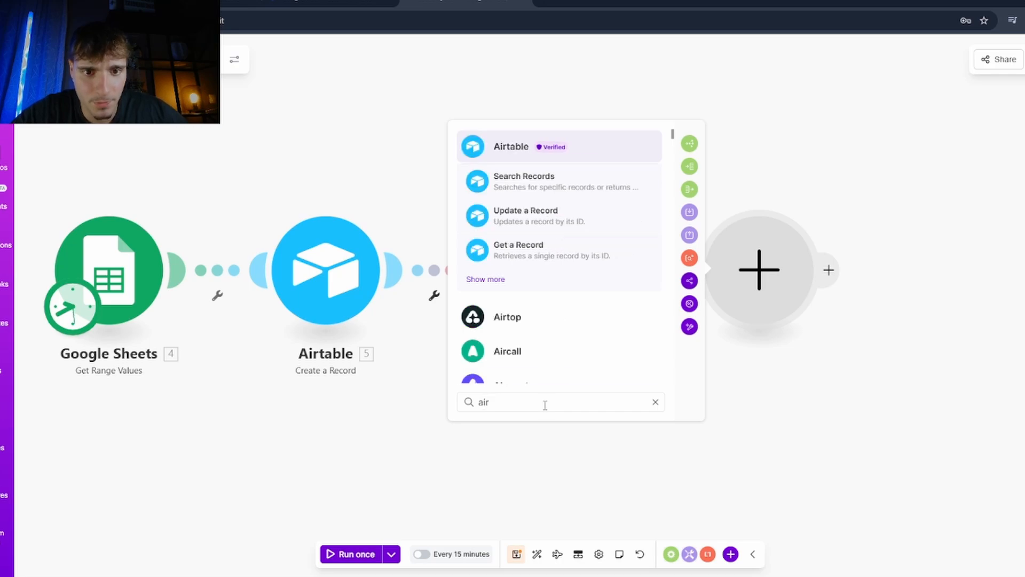
left_click(544, 220)
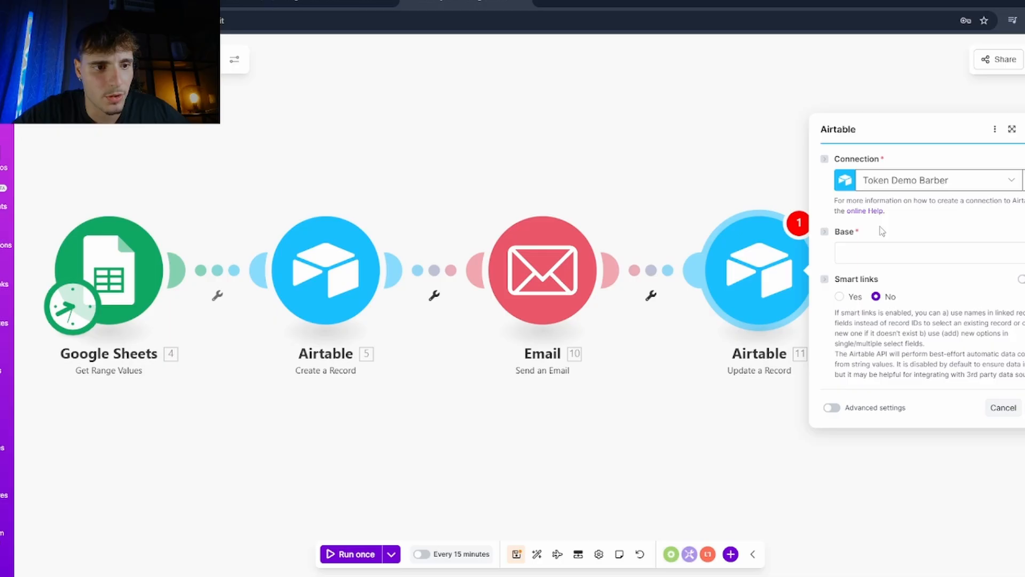
- Set the update module's base to Leads Demo, its table to Table 1 and its Record ID to the created Airtable record's id
left_click(880, 255)
left_click(874, 273)
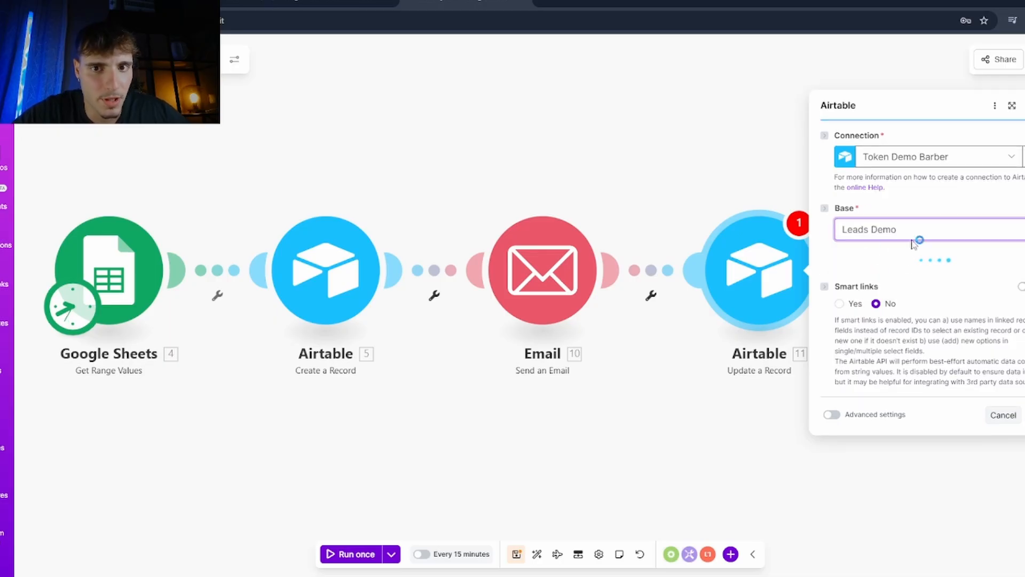
left_click(881, 291)
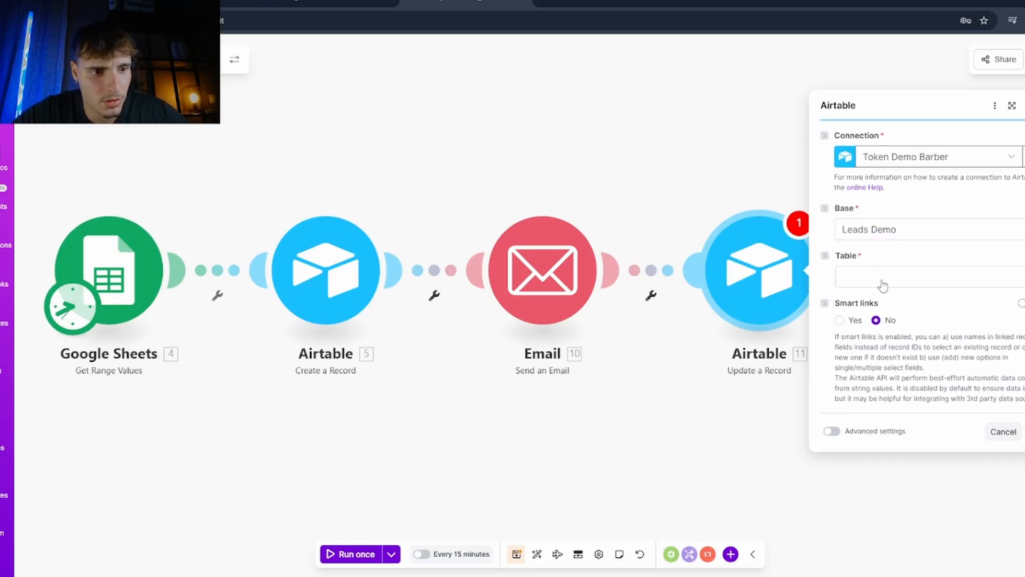
left_click(885, 302)
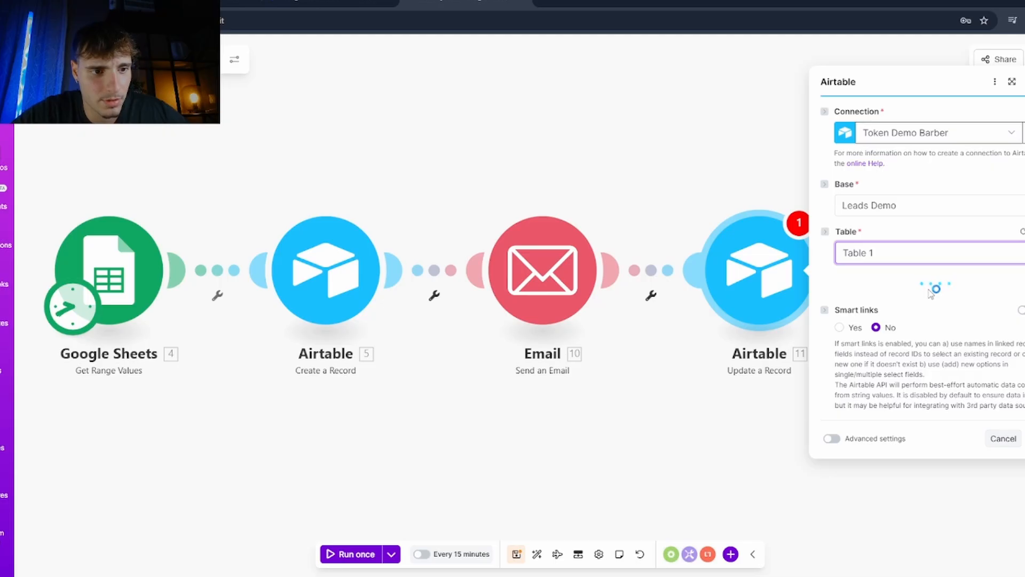
left_click(878, 275)
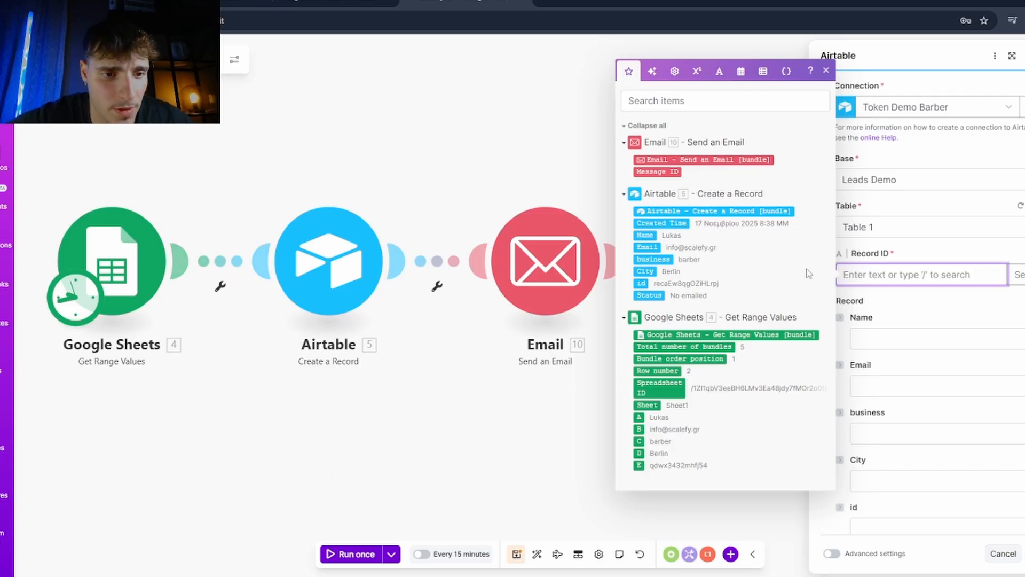
left_click(642, 283)
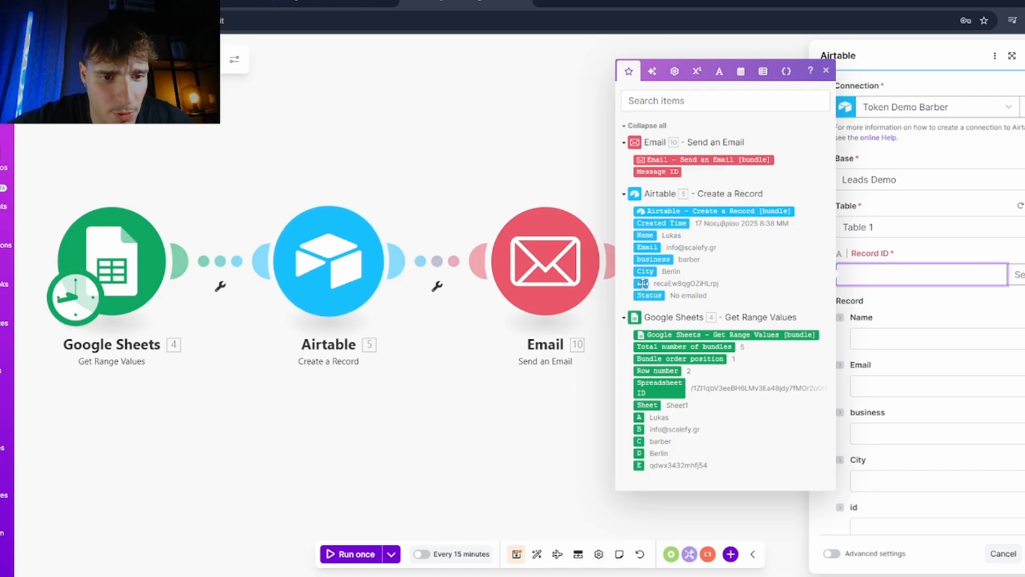
left_click(929, 314)
- Turn off mapping for the update module's Status field, set Status to Emailed Done, and save the module's settings
scroll(927, 315, "down", 3)
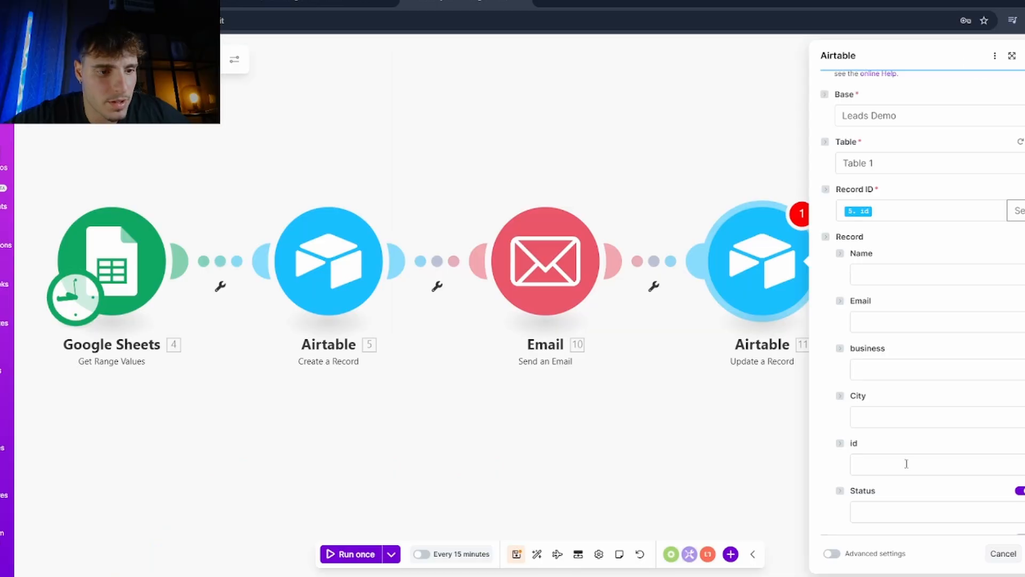
scroll(848, 460, "down", 3)
left_click(911, 388)
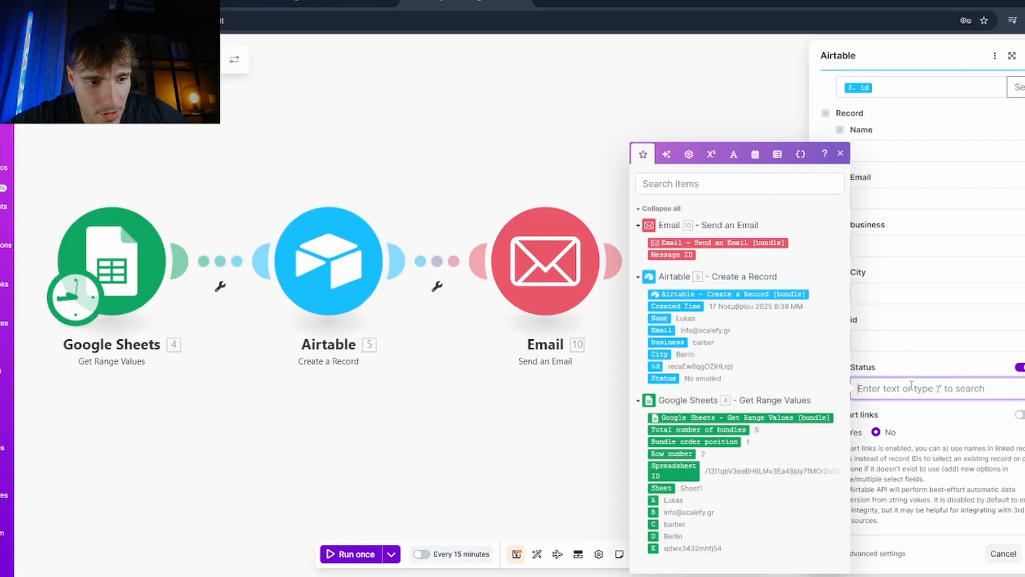
left_click(1021, 372)
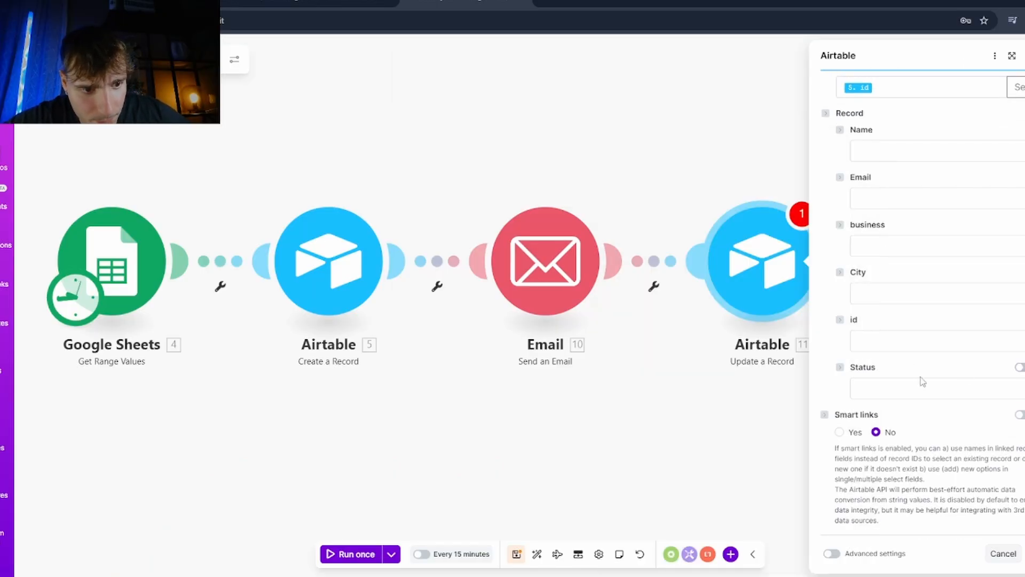
left_click(892, 398)
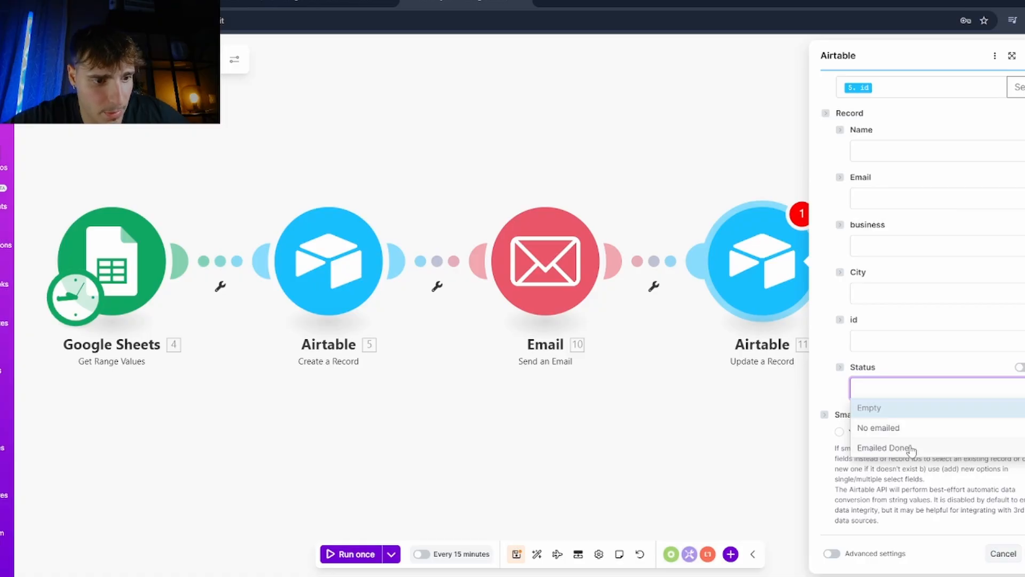
left_click(911, 450)
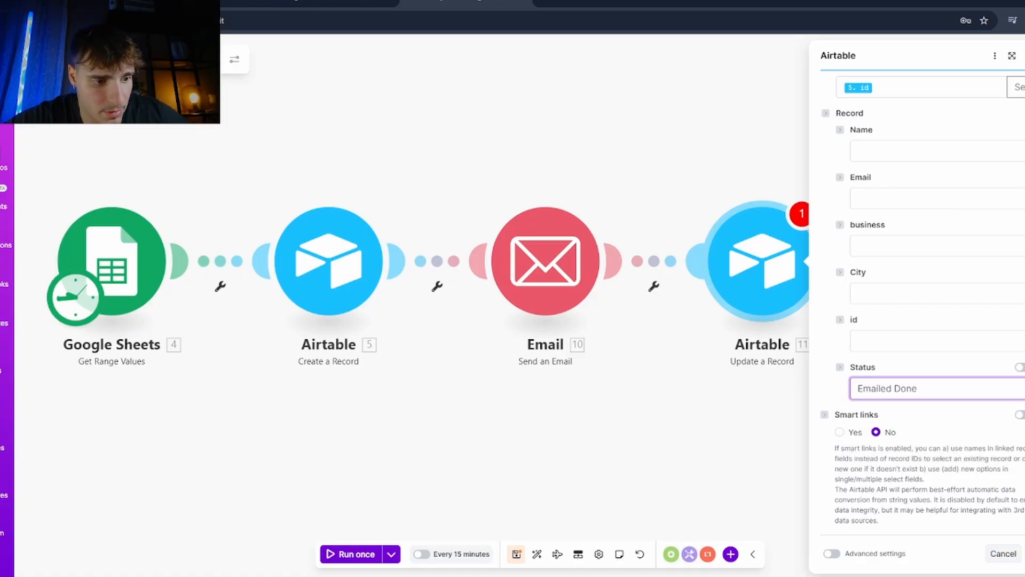
left_click(1024, 553)
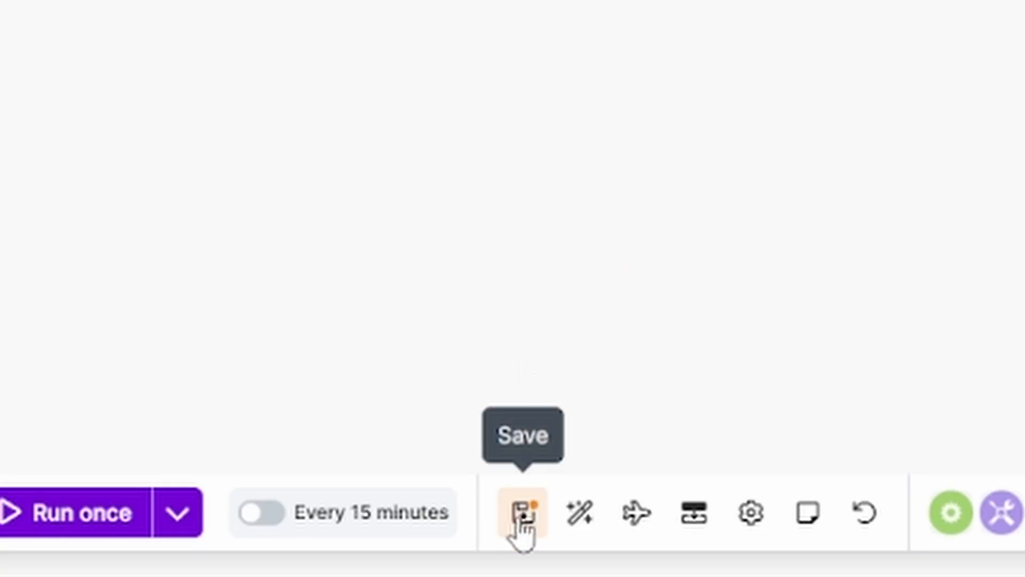
- Save the scenario and run it once
left_click(516, 554)
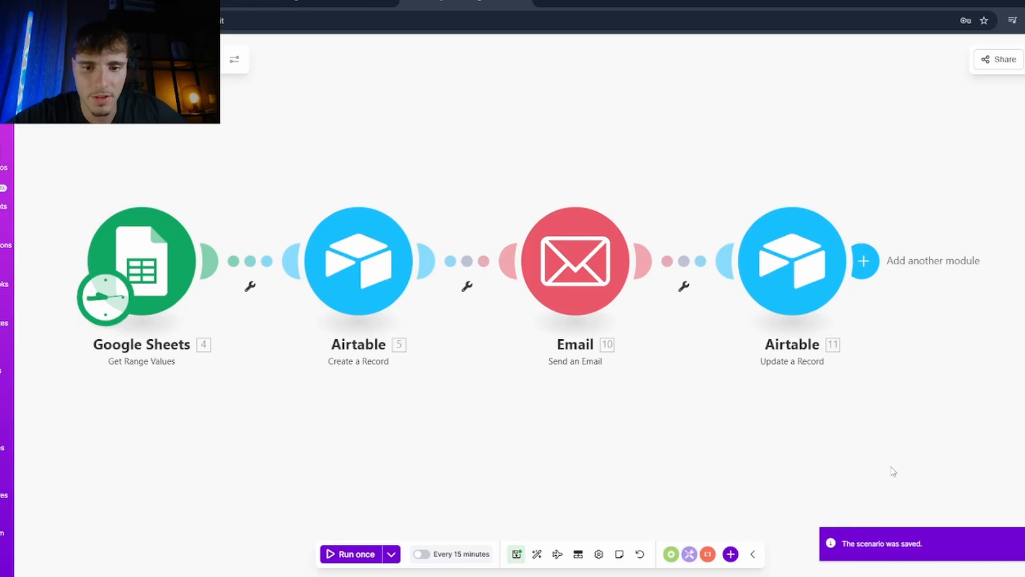
scroll(454, 454, "down", 1)
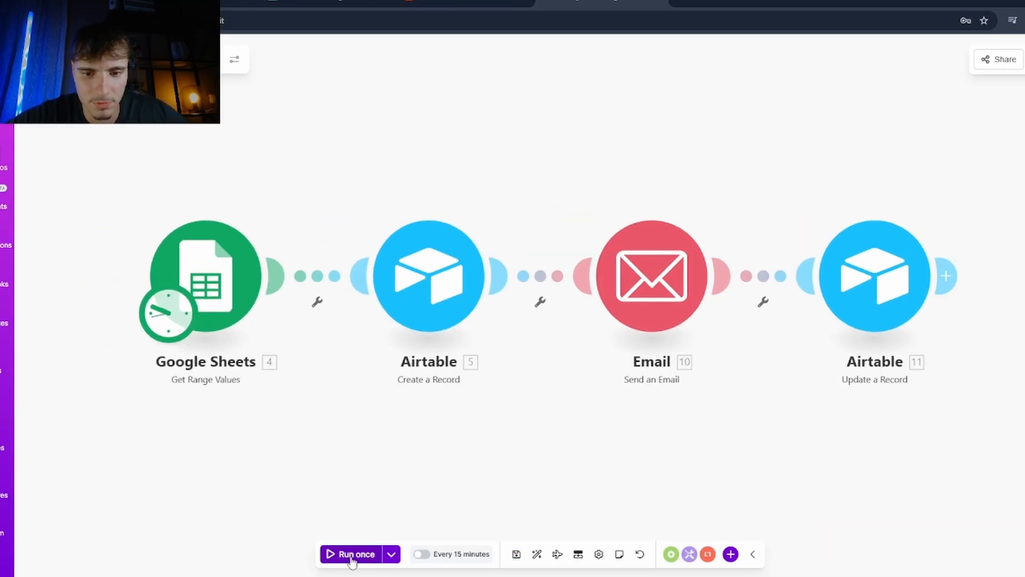
left_click(352, 555)
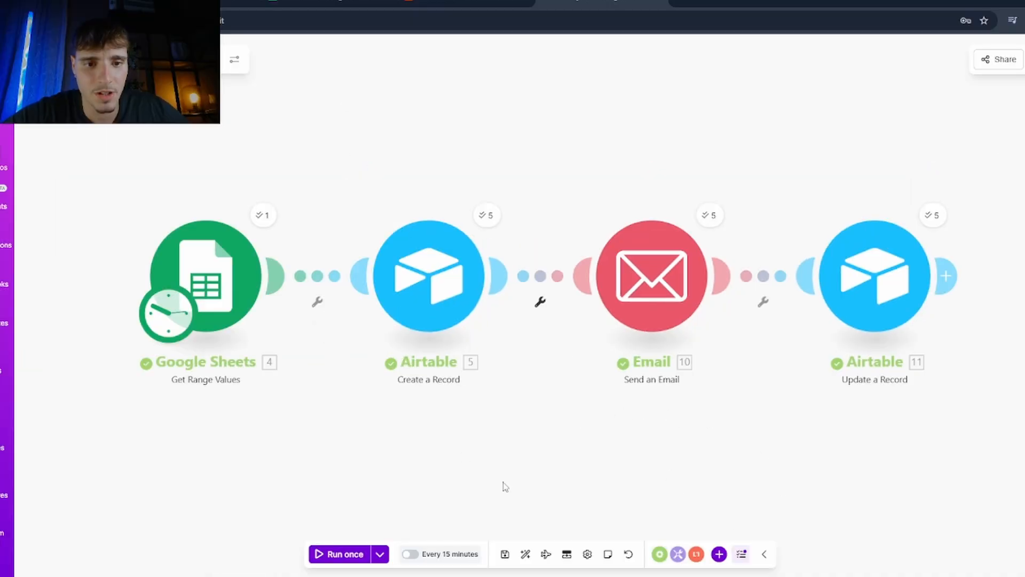
- Check the leads' Status values and options in the Airtable table, view the source Google Sheet, and return to the Make scenario
left_click(465, 3)
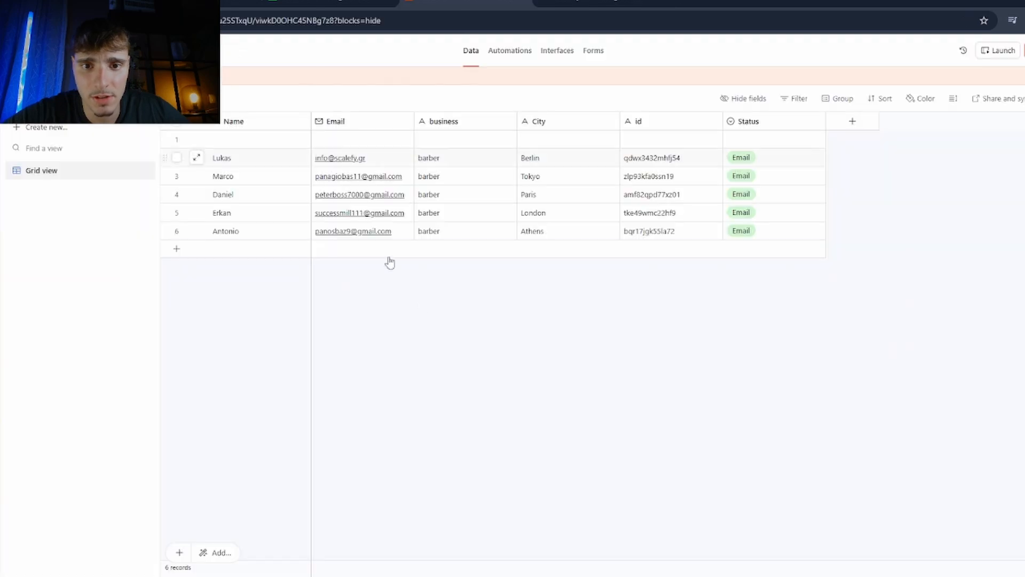
double_click(812, 162)
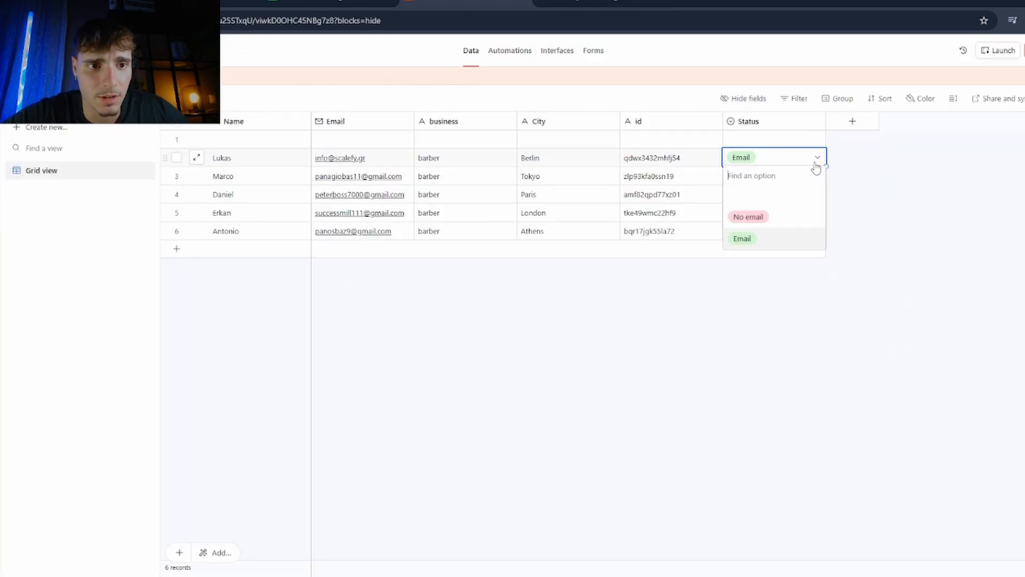
left_click(812, 160)
left_click(322, 3)
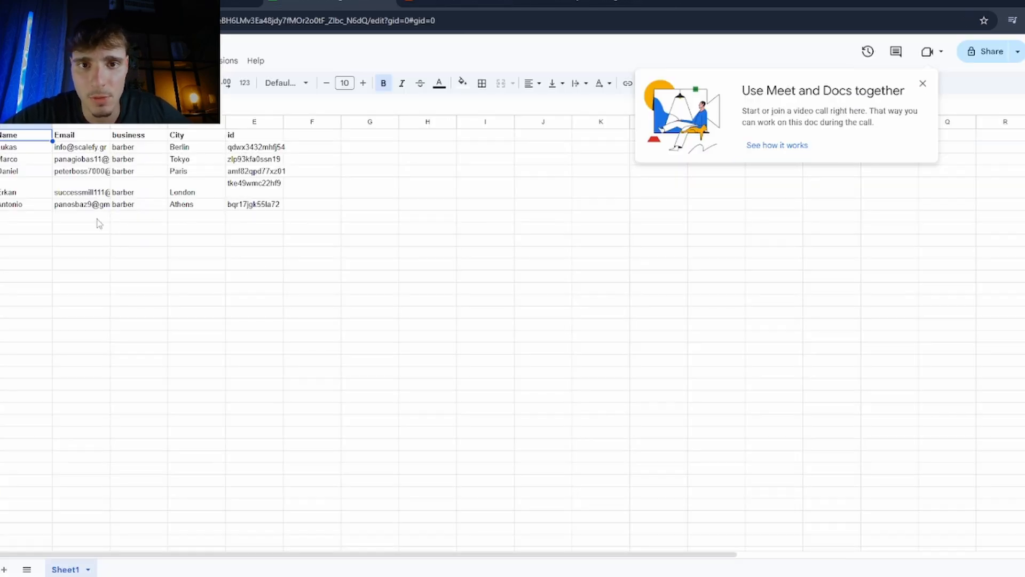
left_click(465, 3)
left_click(595, 3)
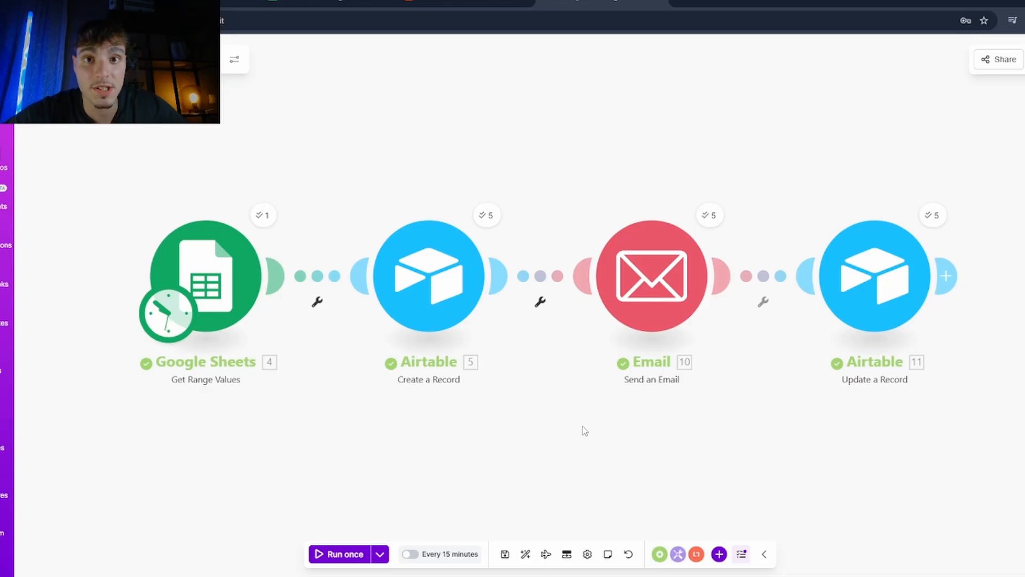